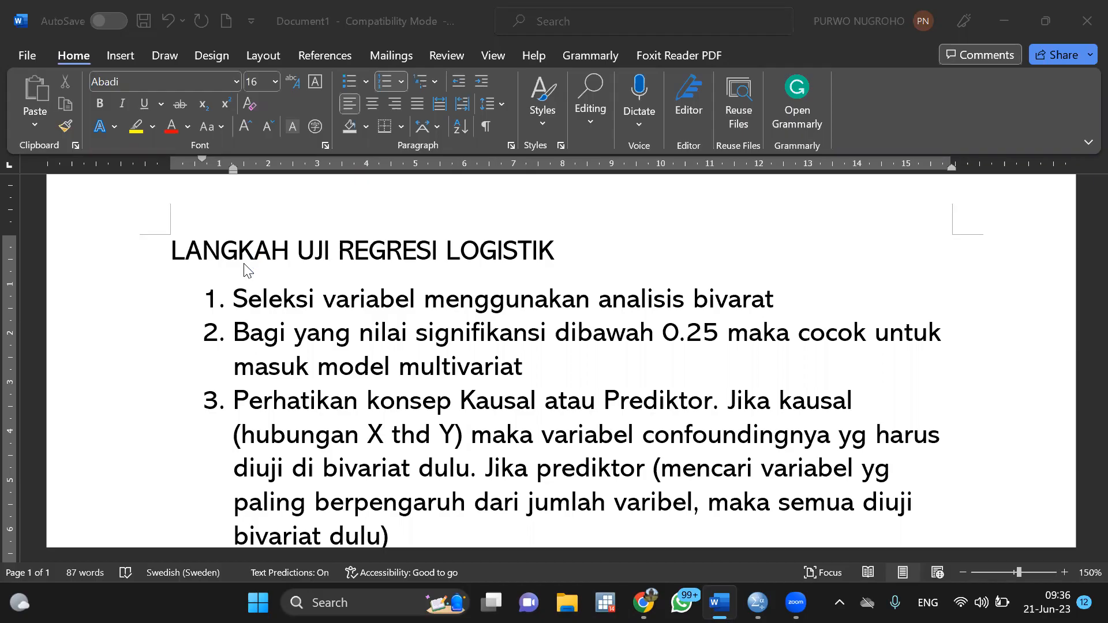
Add "(MULTIVARIAT)" to the end of the heading "LANGKAH UJI REGRESI LOGISTIK".
click(559, 254)
text(()
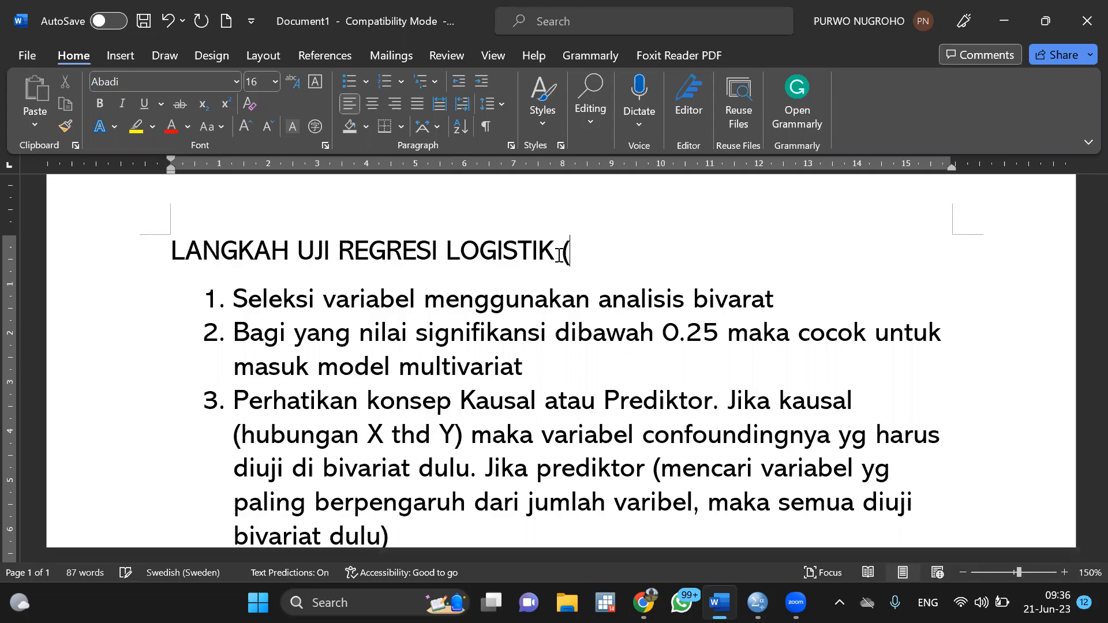
text(MULTIVARIAT))
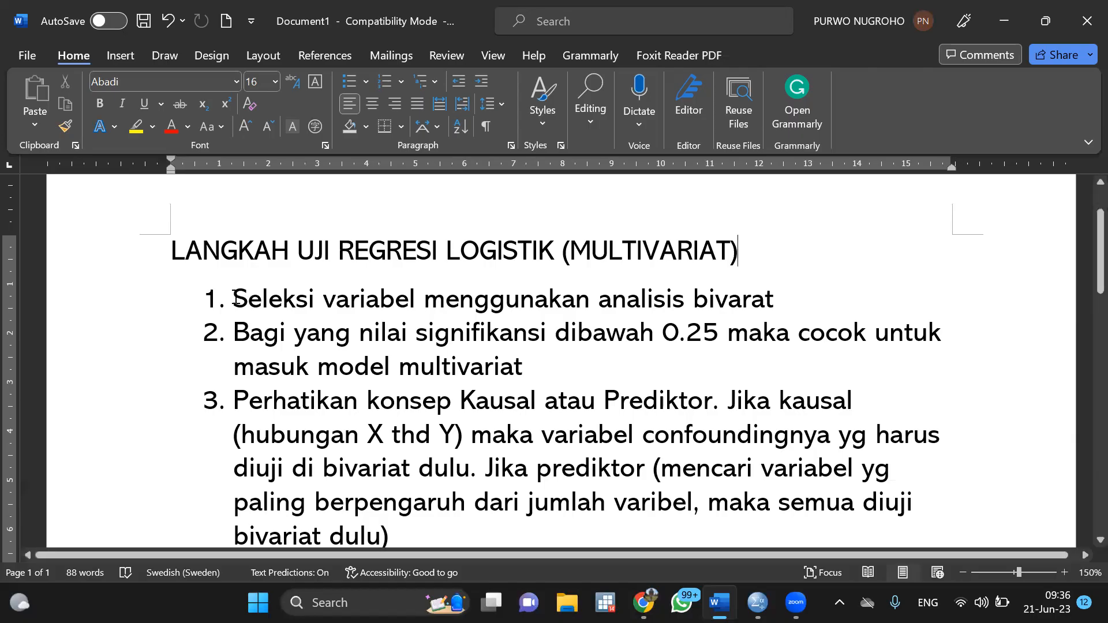
drag(236, 299, 824, 305)
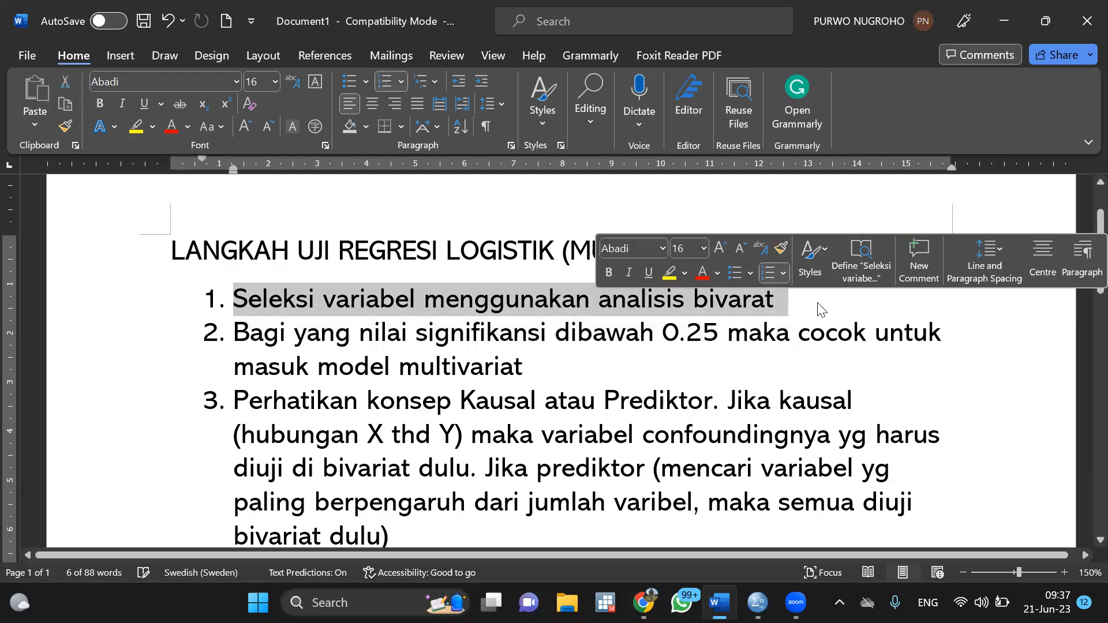
click(815, 304)
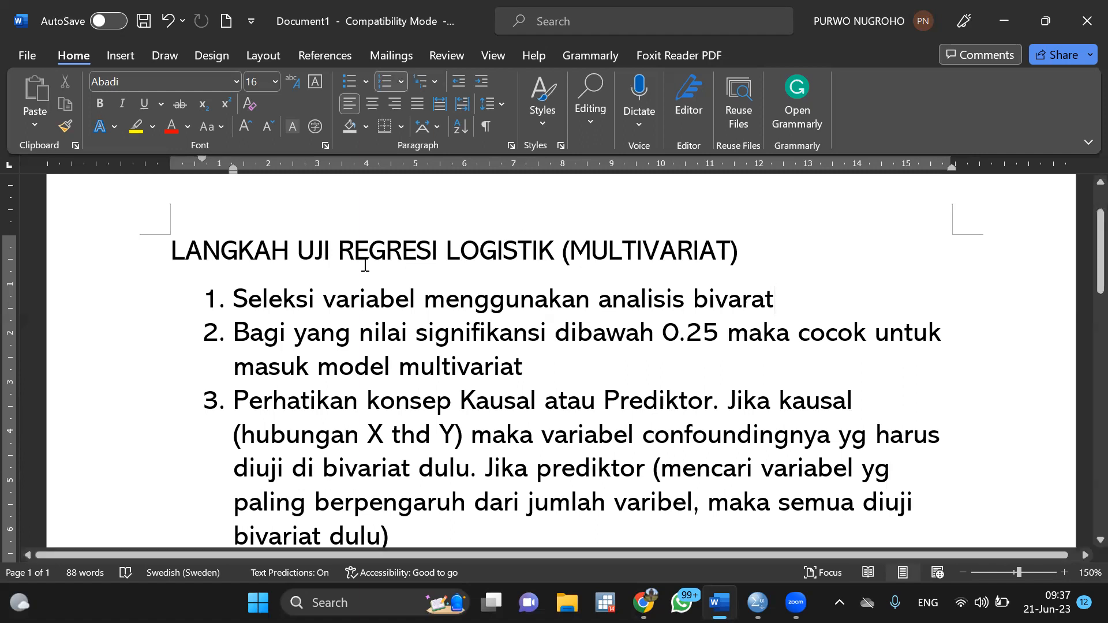
drag(447, 252, 553, 259)
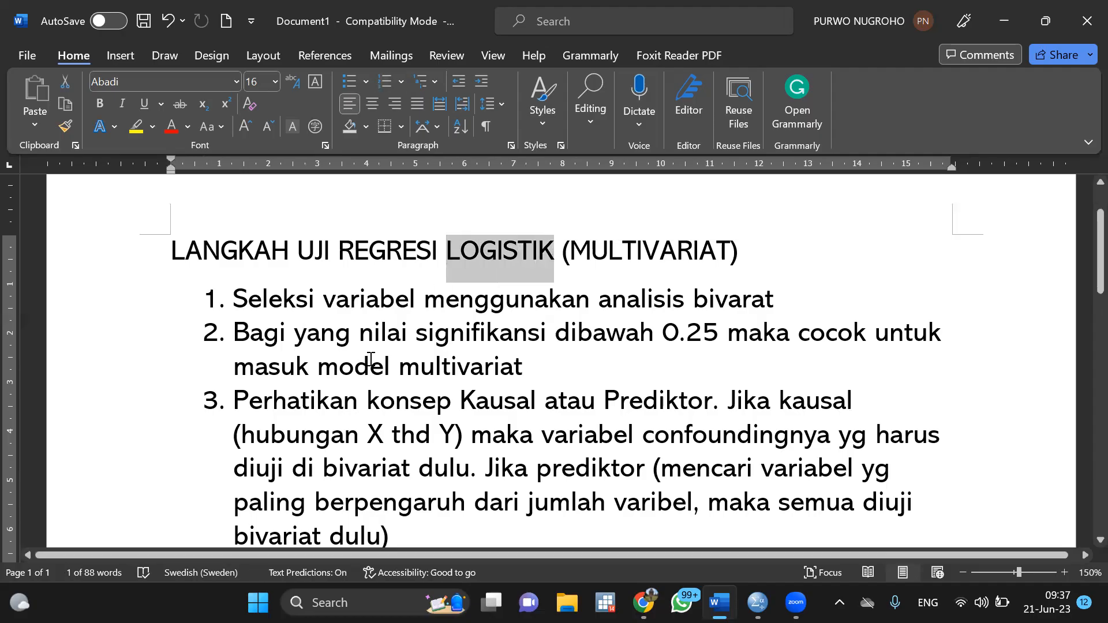
scroll(367, 357, down, 1)
click(324, 281)
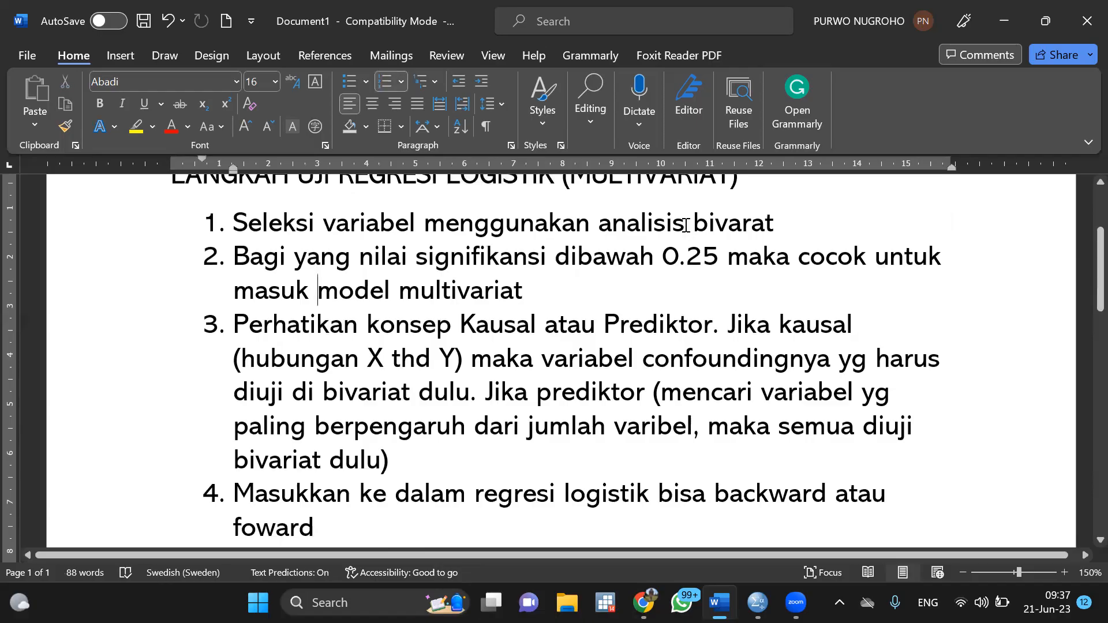
drag(607, 227, 768, 229)
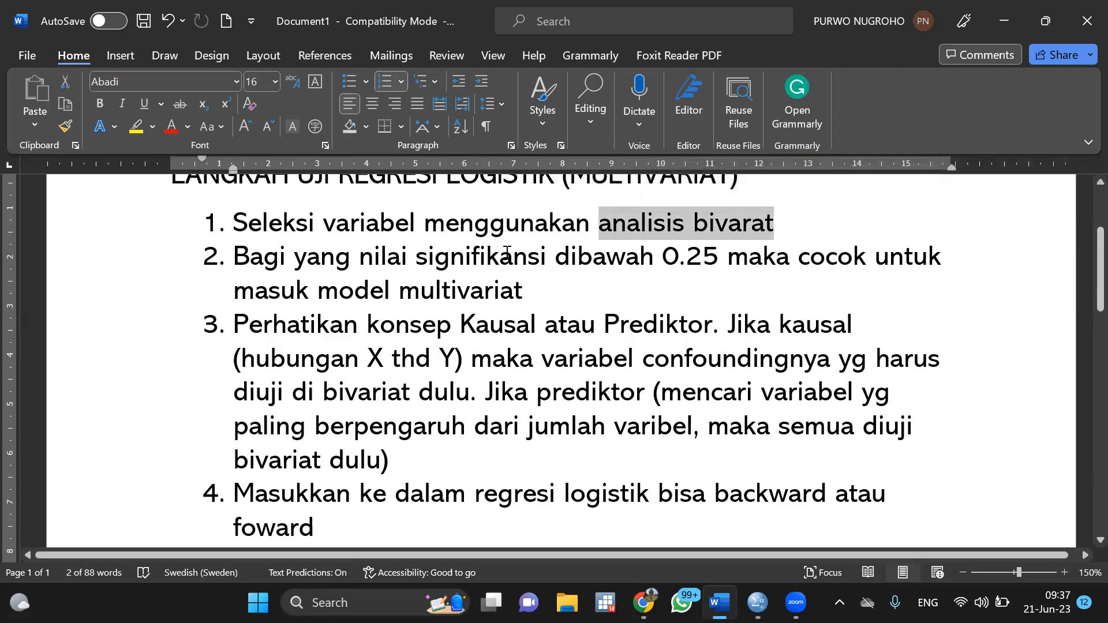
Insert "(pvalue)" after "signifikansi" in list item 2 and highlight that item's "0.25" in yellow.
click(547, 256)
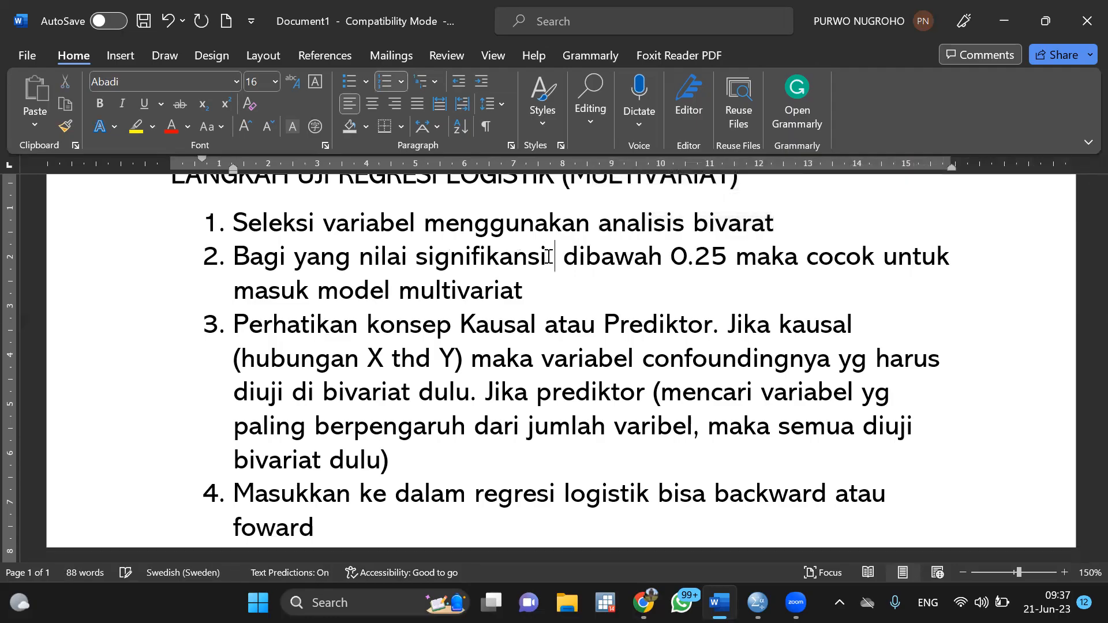
text((pvalue))
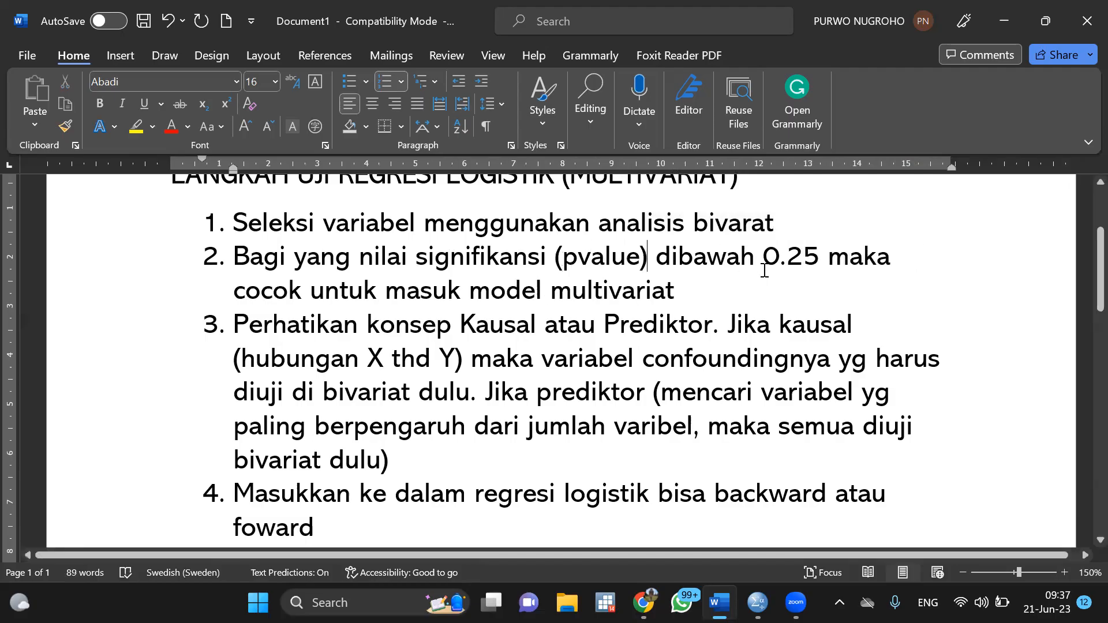
double_click(790, 256)
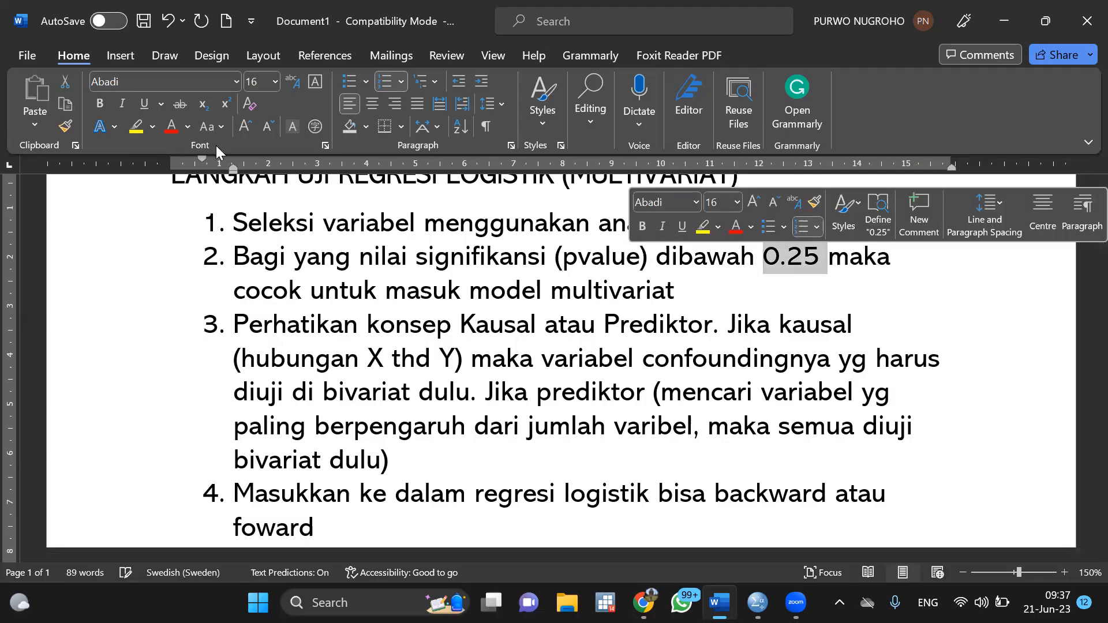
click(136, 127)
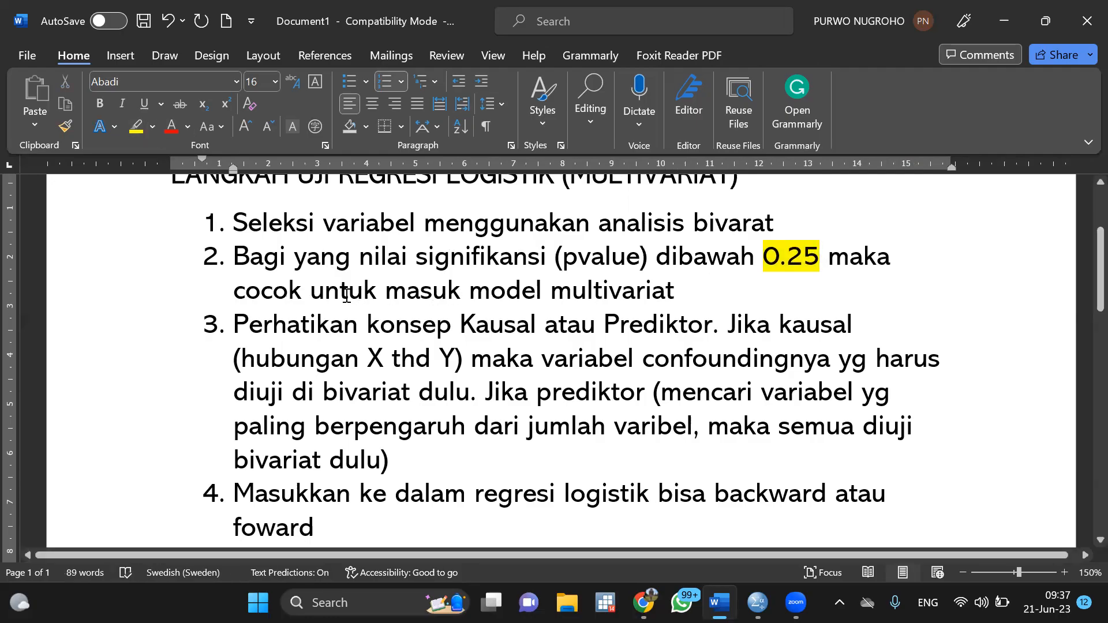
Extend list item 2 after "multivariat" with the text ". Jika diatas 0.25 (substansi)".
drag(468, 294, 632, 297)
click(685, 295)
text(. Jika d)
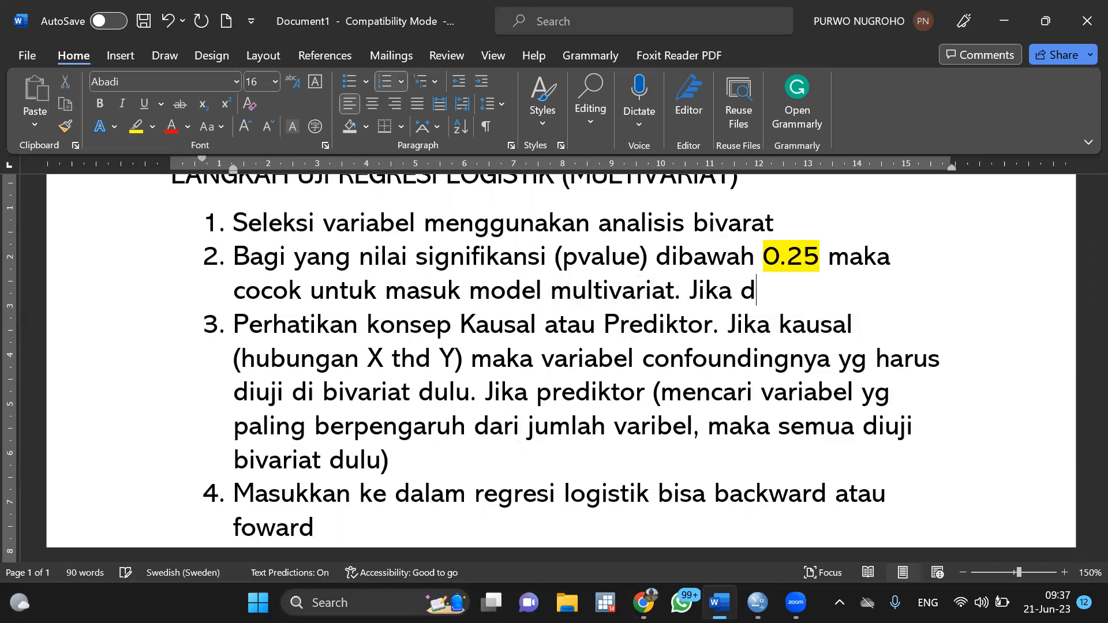
text(iatas 0.25 ()
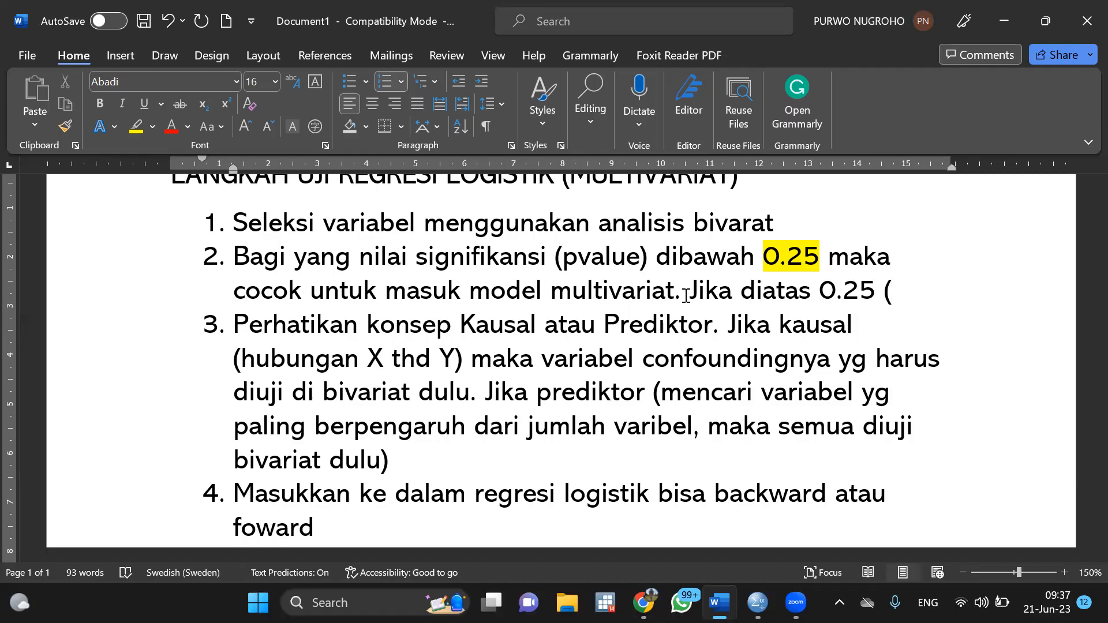
text(syb)
key(BackSpace)
key(BackSpace)
text(ubstansi))
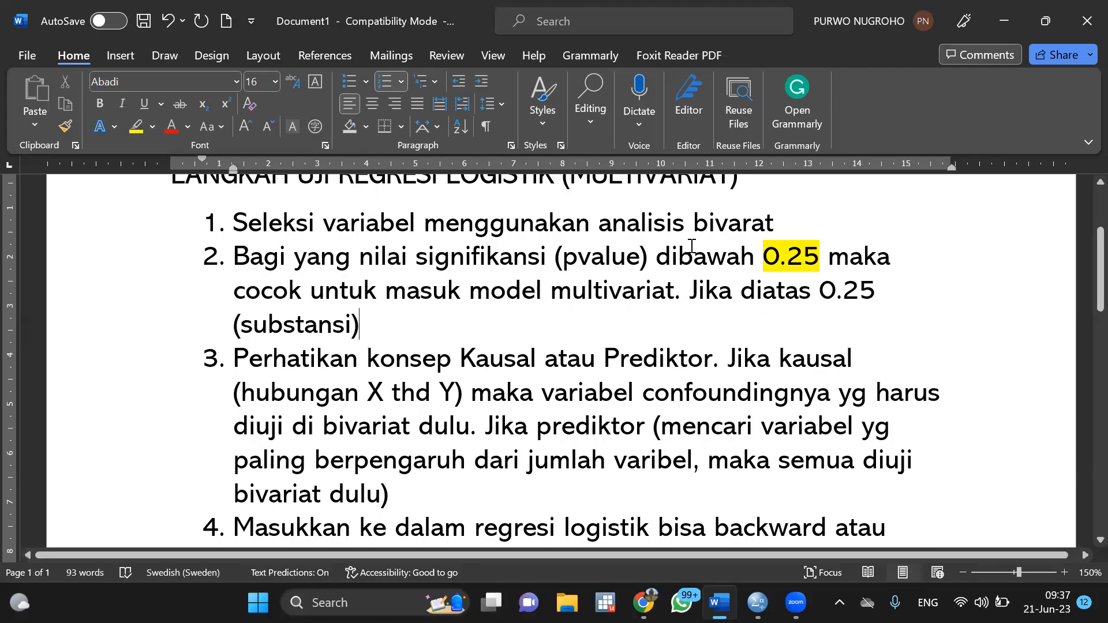
Highlight "(substansi)" at the end of list item 2 in yellow.
drag(692, 228, 764, 239)
drag(819, 291, 882, 295)
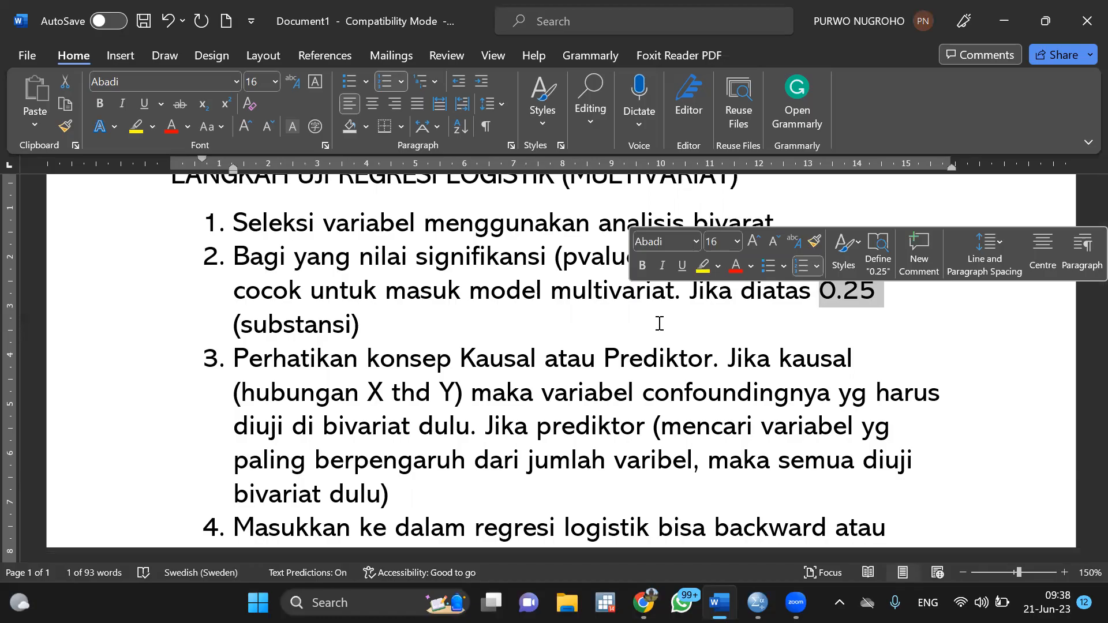
drag(365, 324, 229, 324)
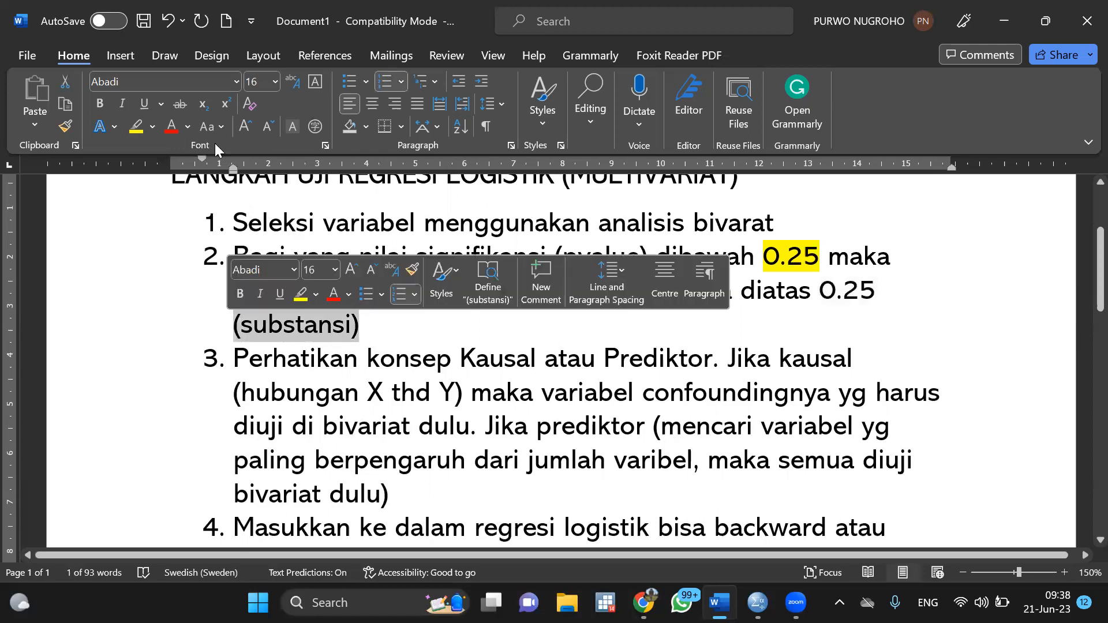
click(136, 127)
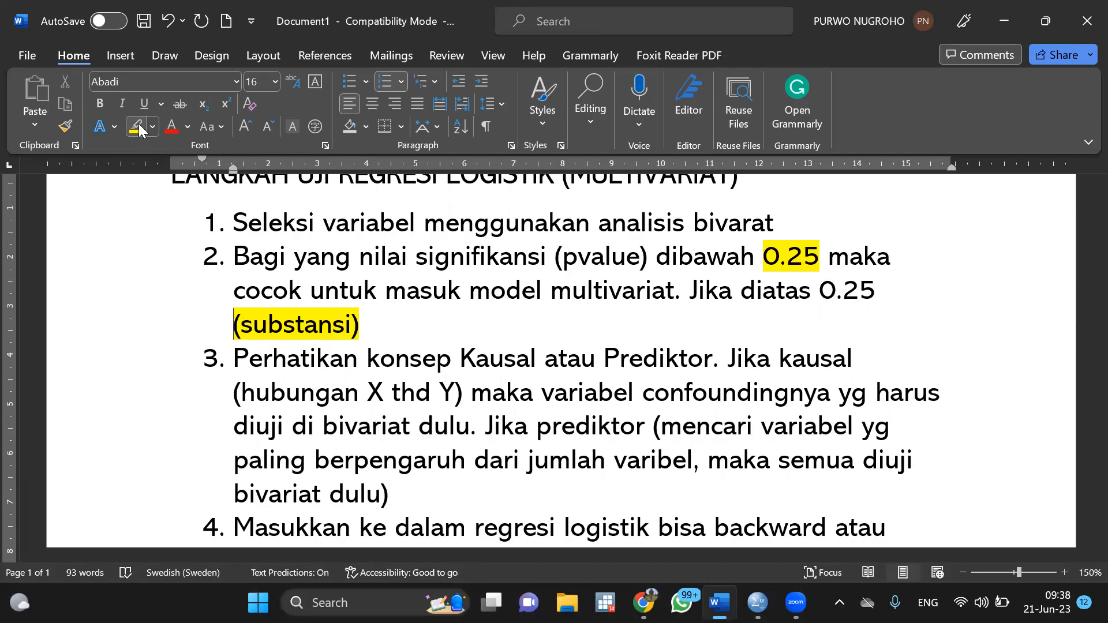
Highlight the terms "konsep Kausal" and "Prediktor" in the first sentence of list item 3 in yellow.
scroll(277, 362, down, 3)
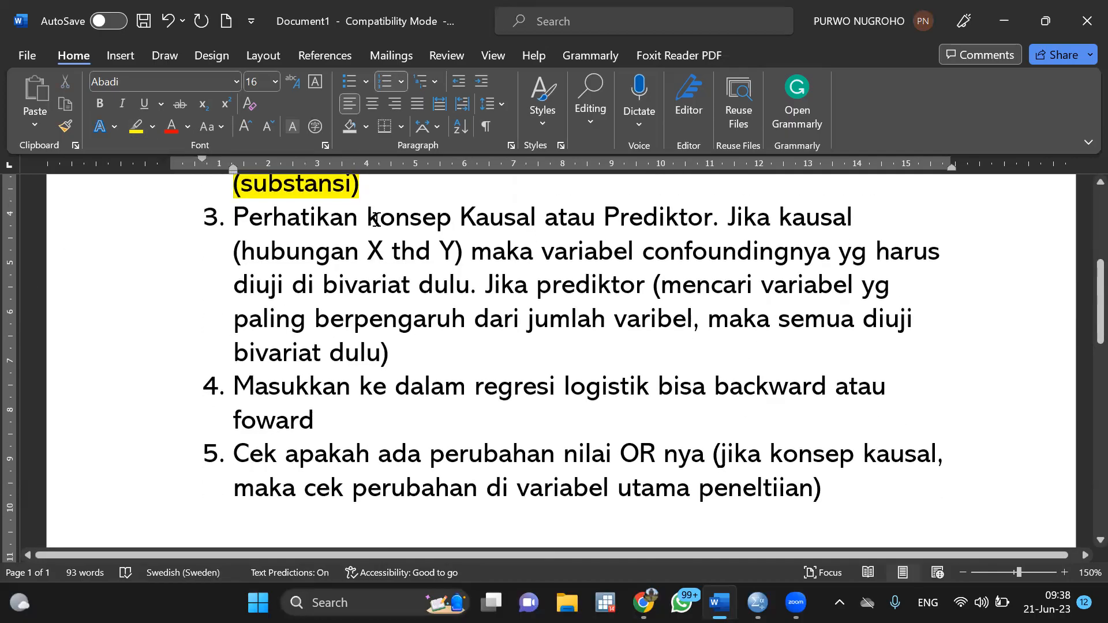
drag(369, 216, 542, 217)
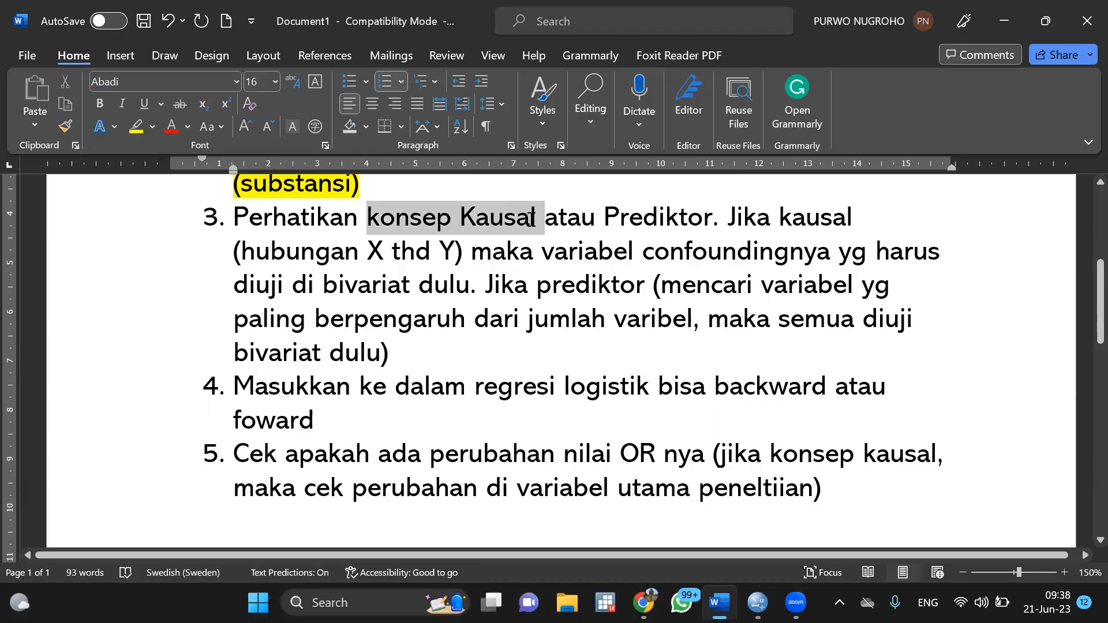
click(143, 126)
drag(602, 220, 713, 218)
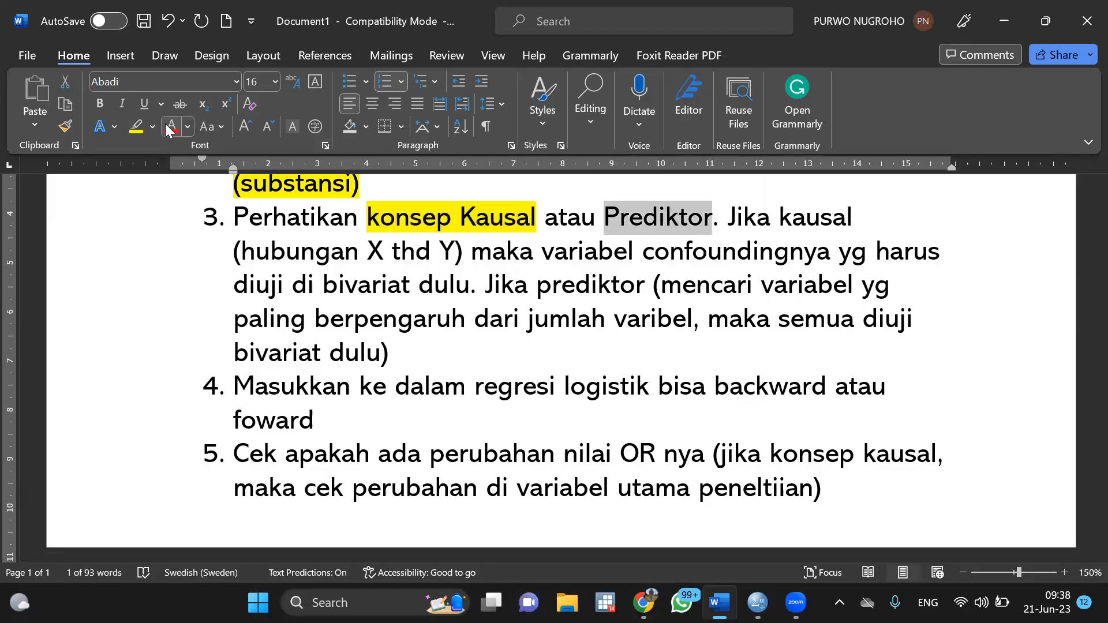
click(136, 126)
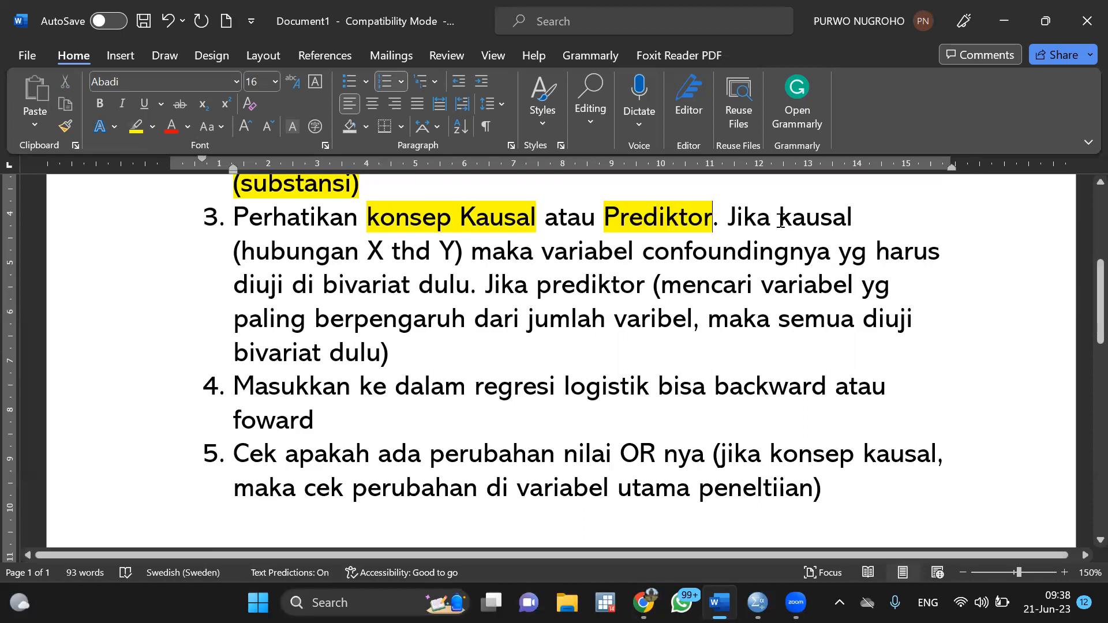
Highlight the phrase "variabel confoundingnya" in list item 3 in yellow.
scroll(450, 289, up, 2)
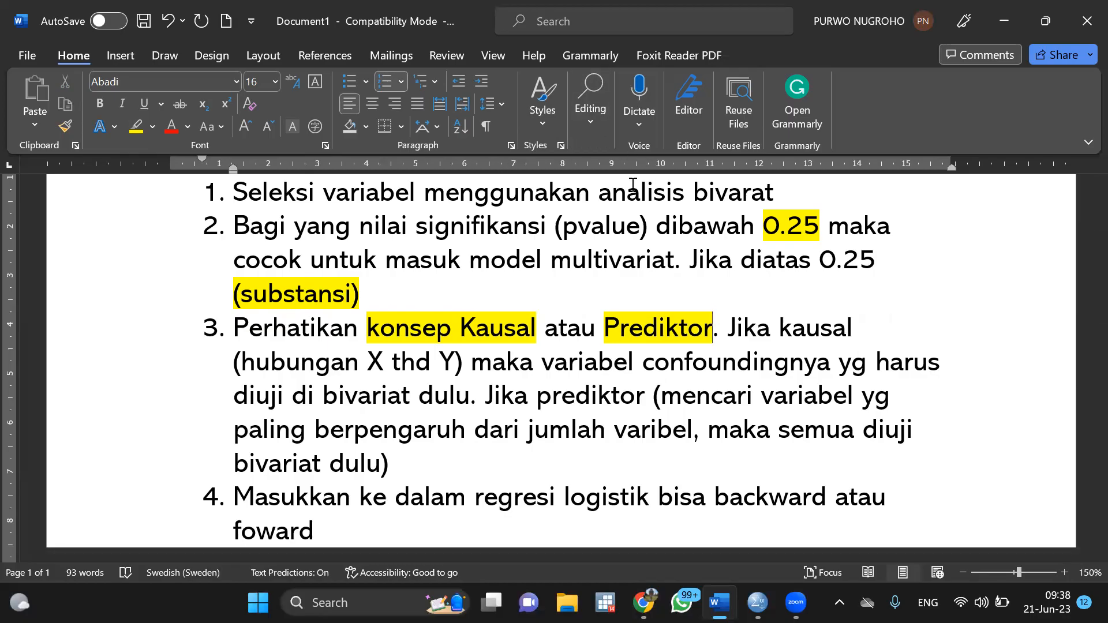
click(601, 192)
drag(601, 192, 773, 195)
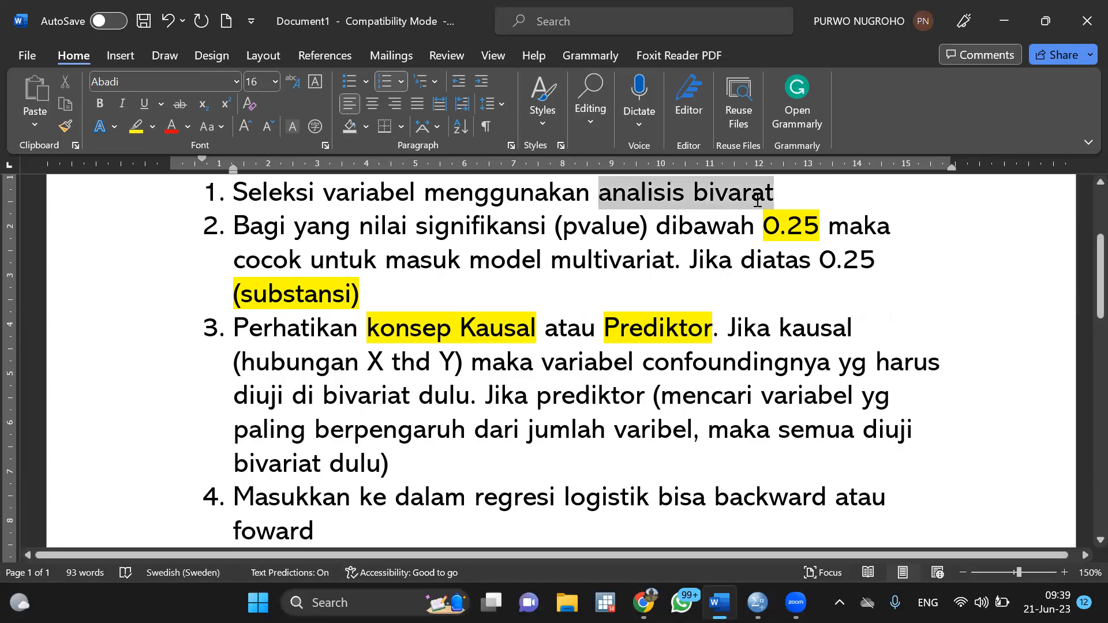
drag(545, 367, 793, 369)
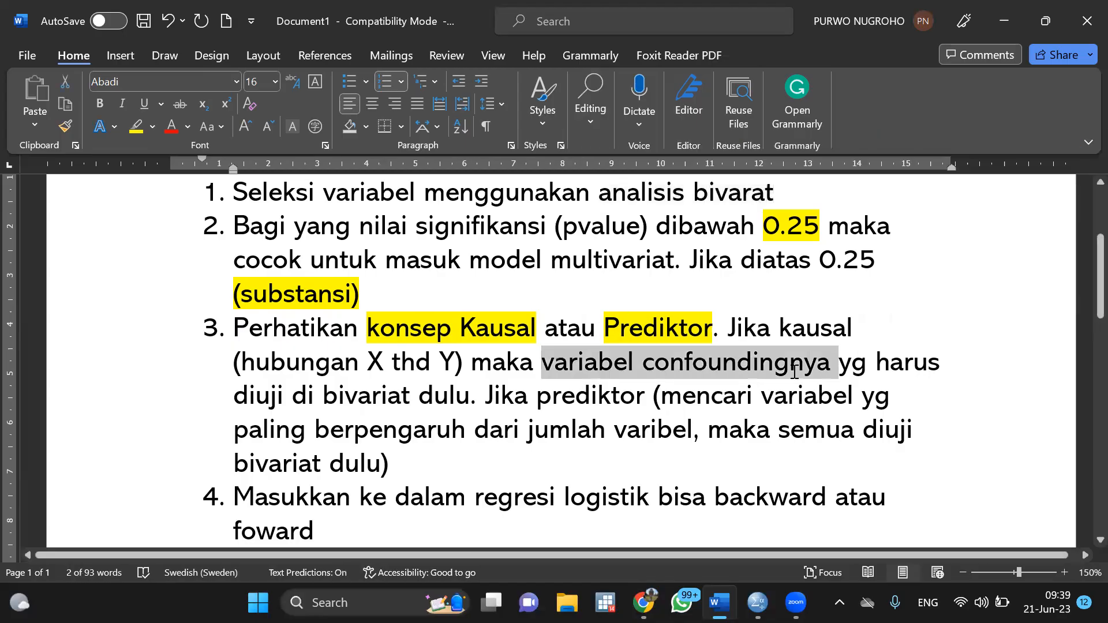
click(136, 127)
click(544, 357)
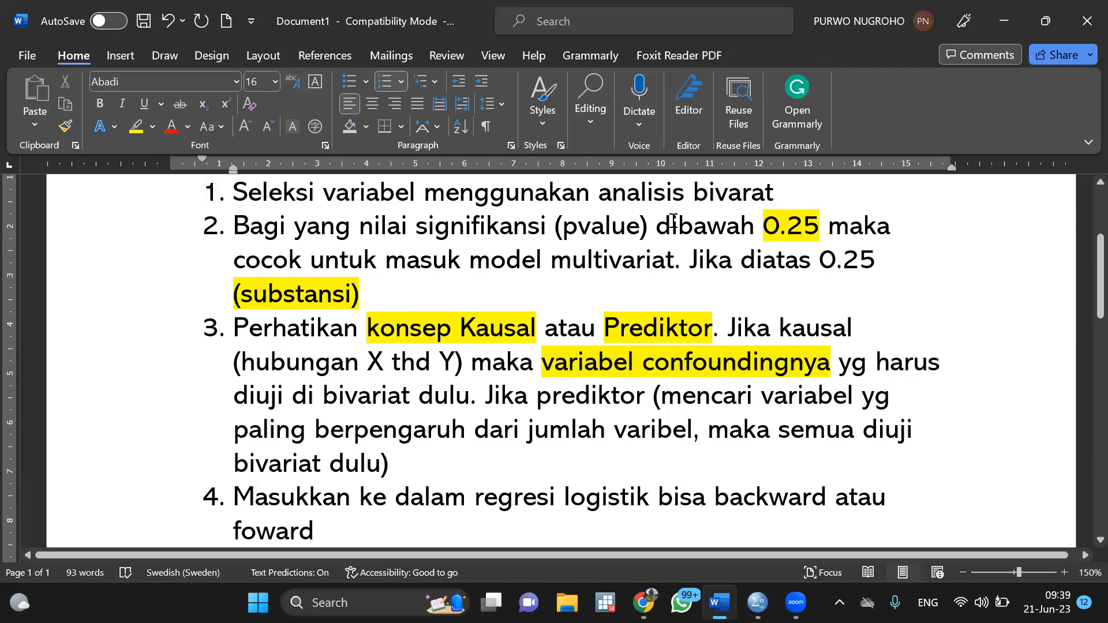
Highlight the phrase "Jika prediktor" in list item 3 in yellow.
scroll(659, 325, down, 1)
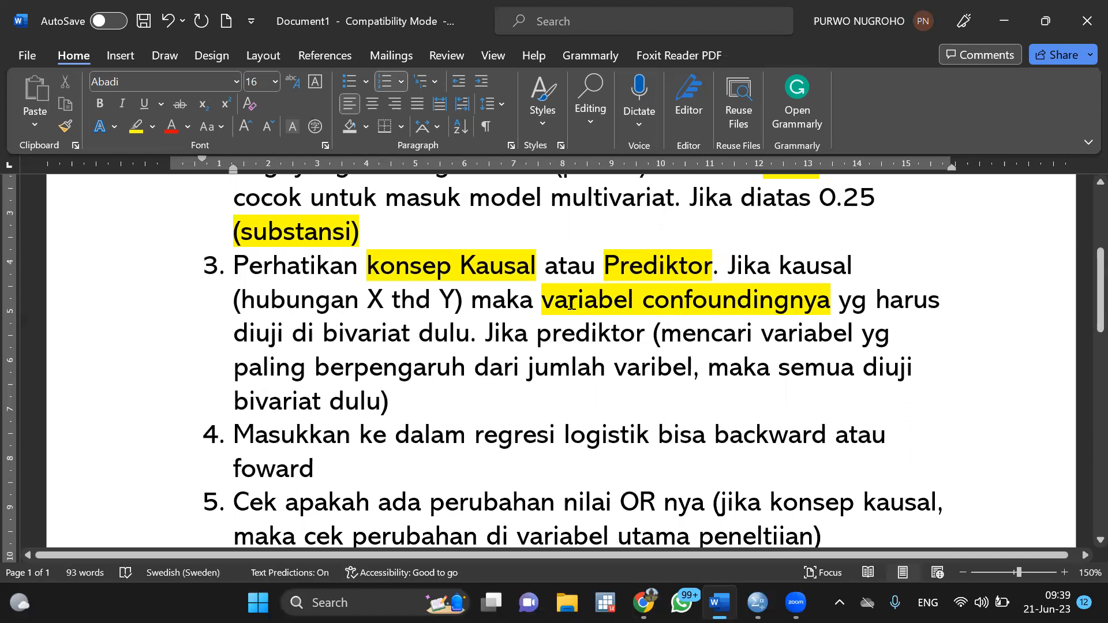
drag(534, 342, 631, 343)
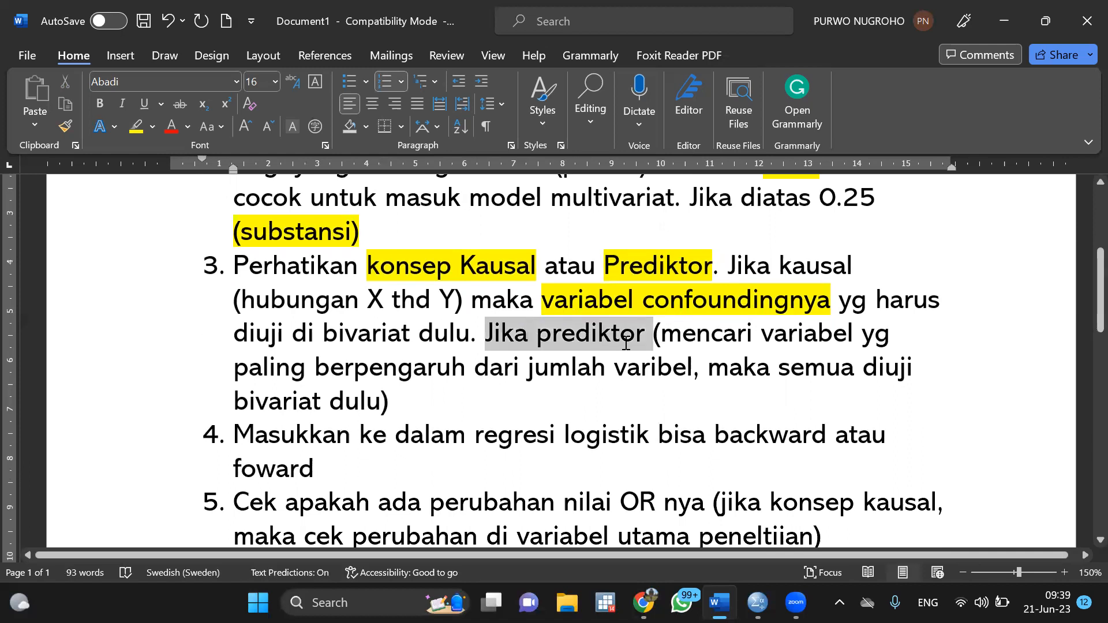
click(136, 127)
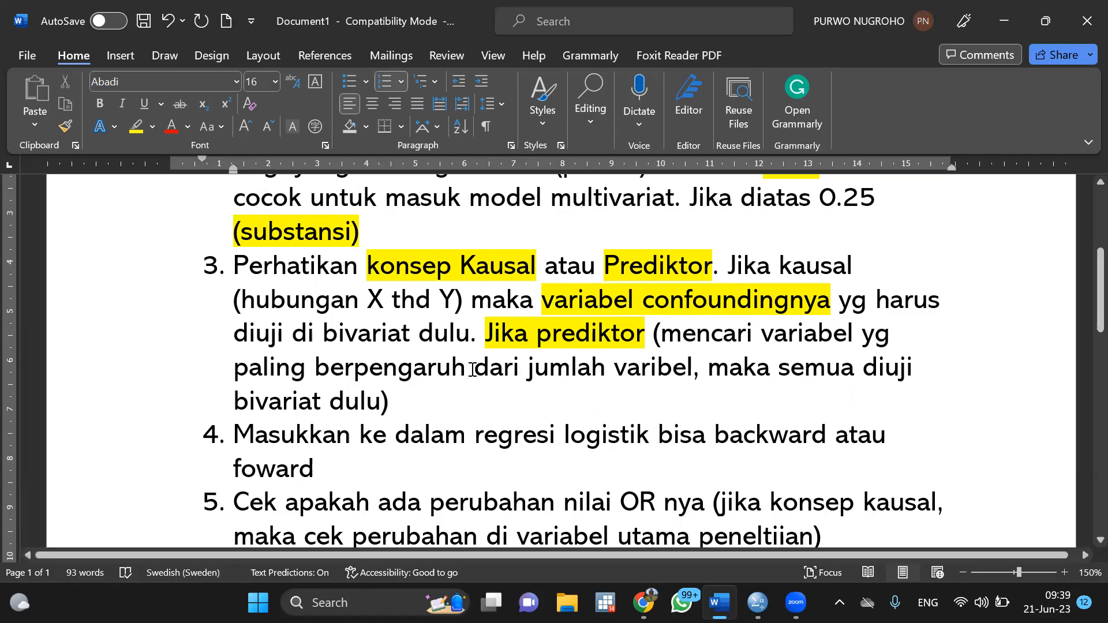
Review the numbered steps from the bivariate analysis in item 1 down to the OR change check in item 5.
scroll(745, 375, up, 3)
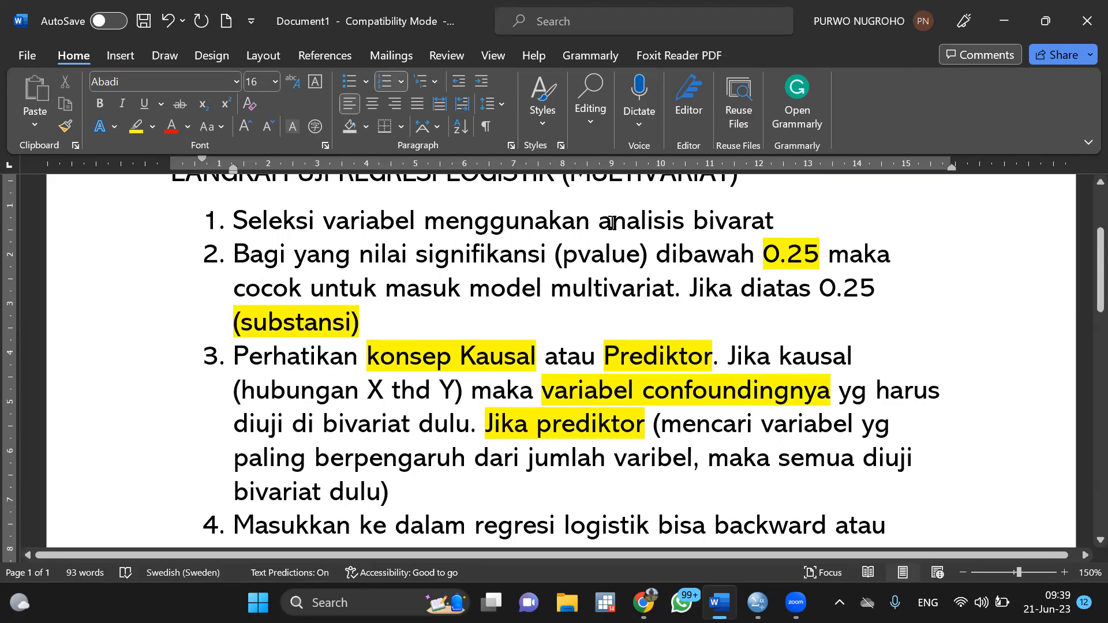
drag(598, 221, 744, 221)
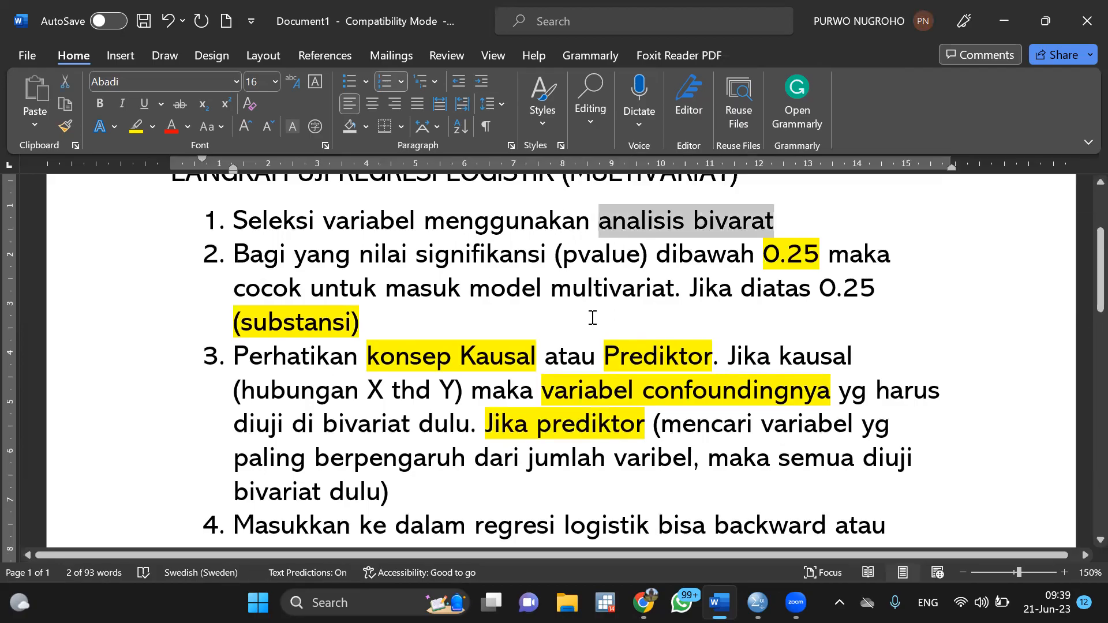
scroll(750, 323, down, 4)
drag(858, 350, 392, 383)
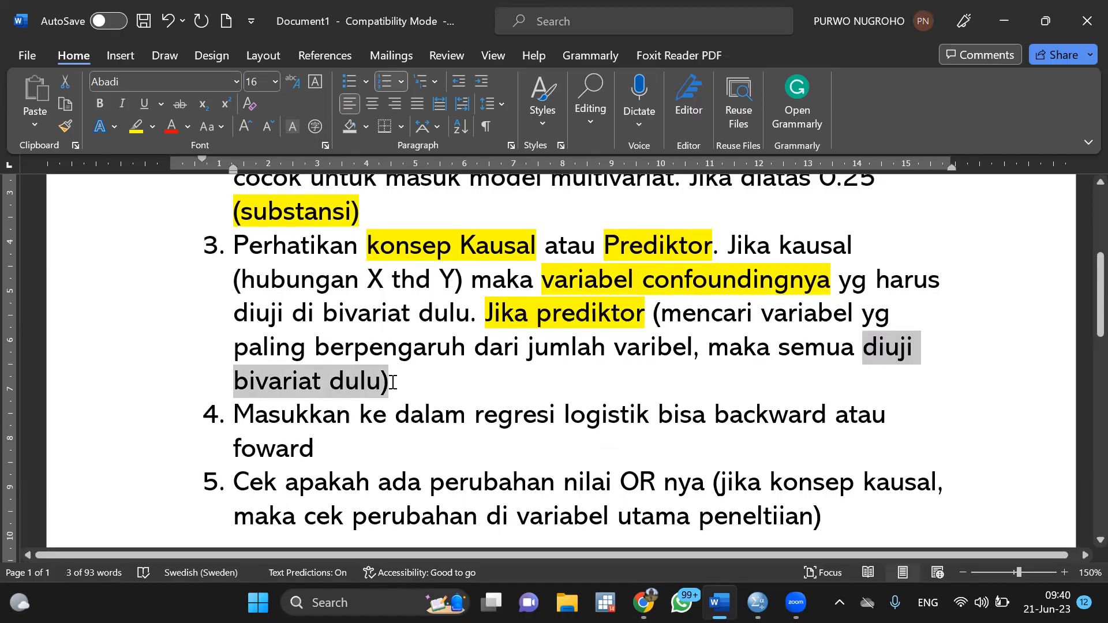
click(392, 382)
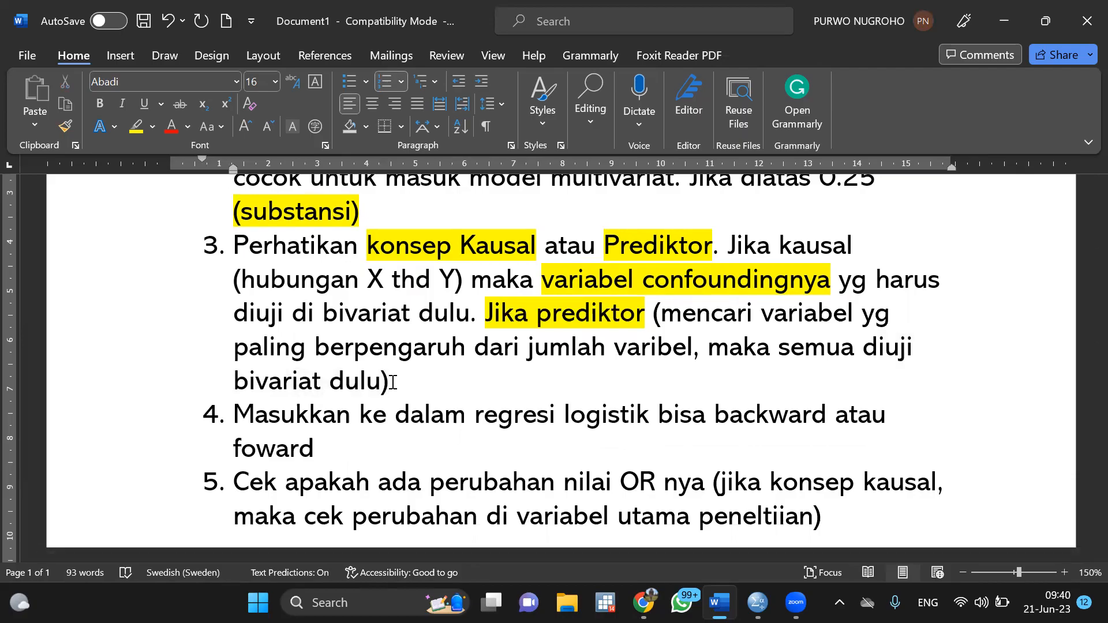
scroll(951, 156, up, 1)
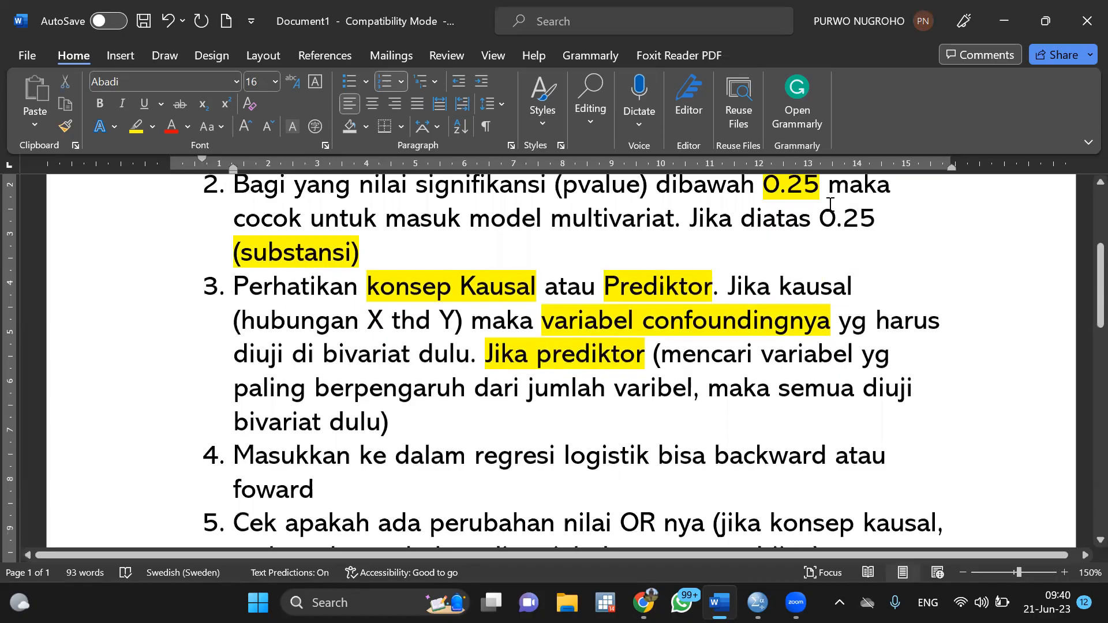
scroll(537, 386, down, 3)
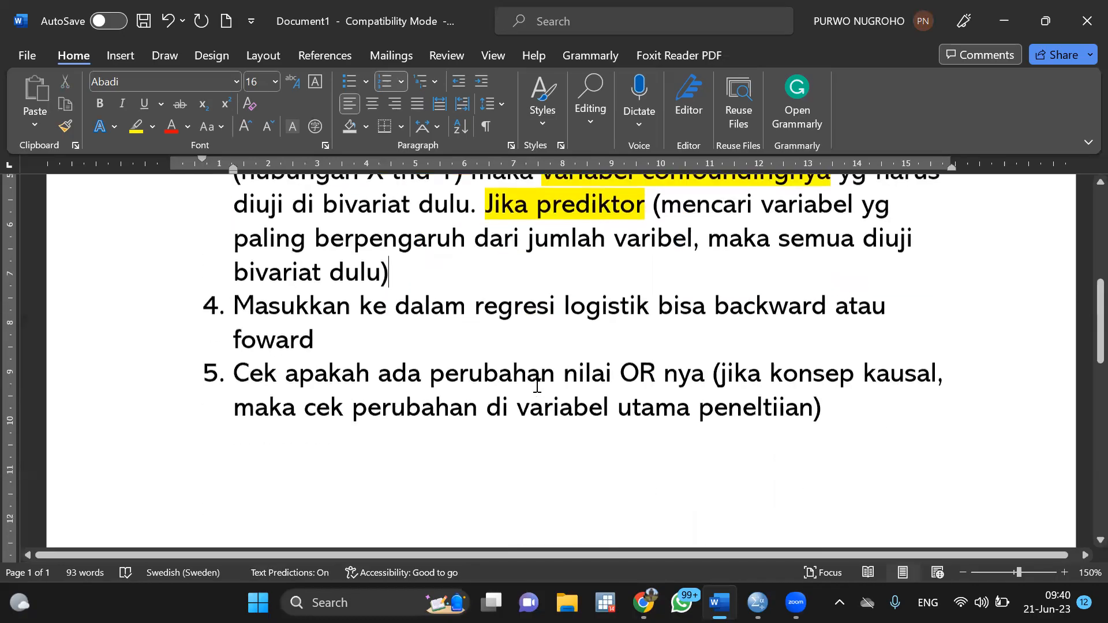
scroll(536, 386, up, 2)
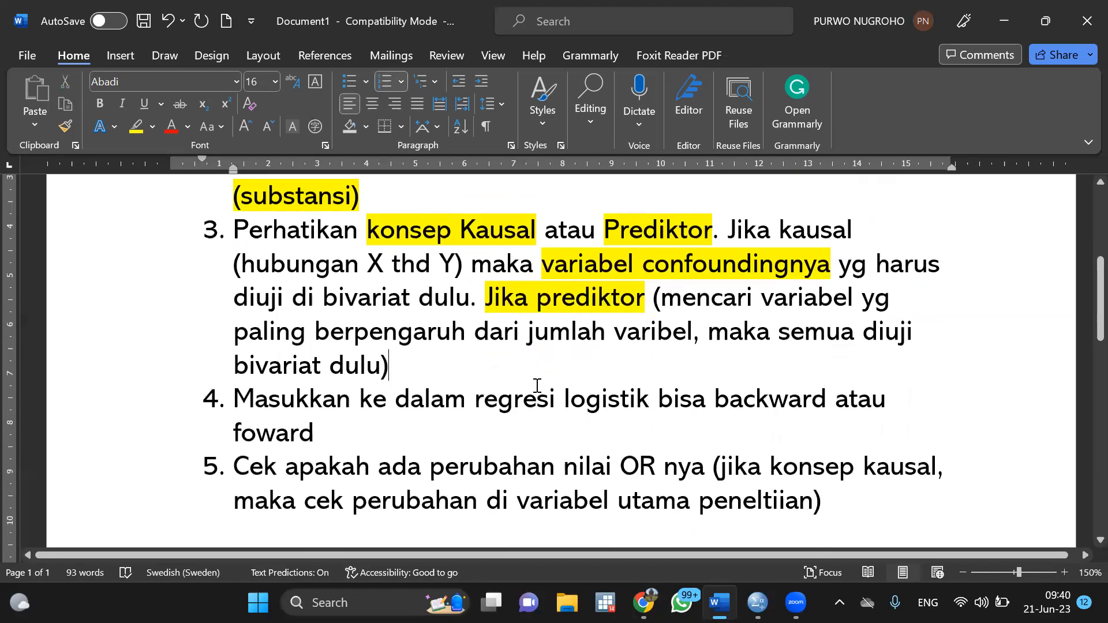
Highlight the term "regresi logistik" in list item 4 in yellow.
scroll(537, 385, up, 5)
scroll(508, 413, down, 3)
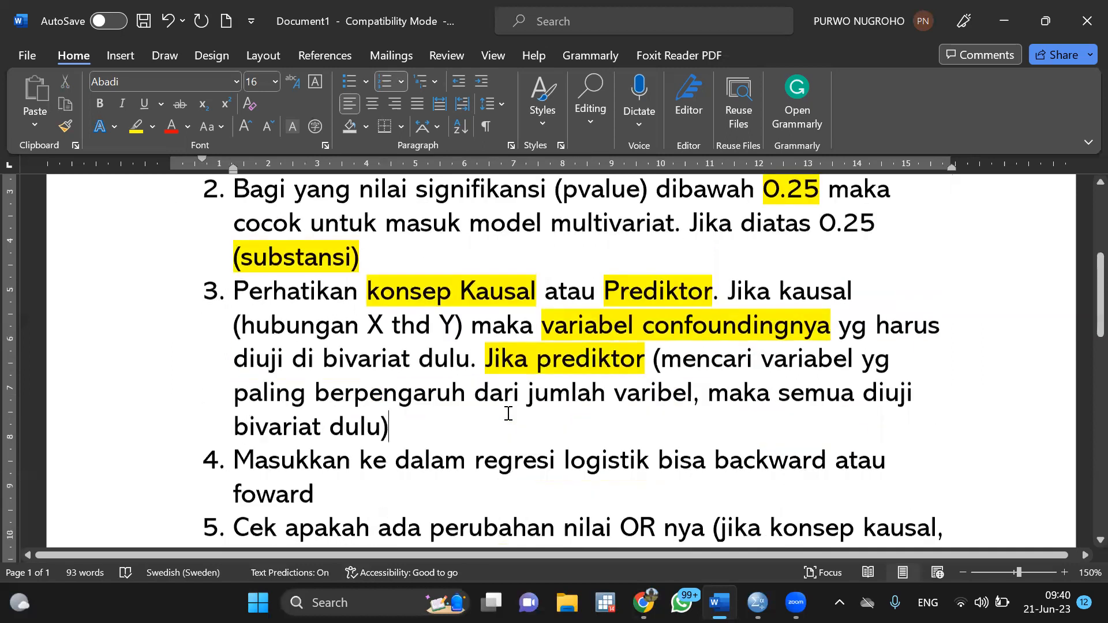
scroll(507, 413, down, 1)
scroll(530, 382, up, 1)
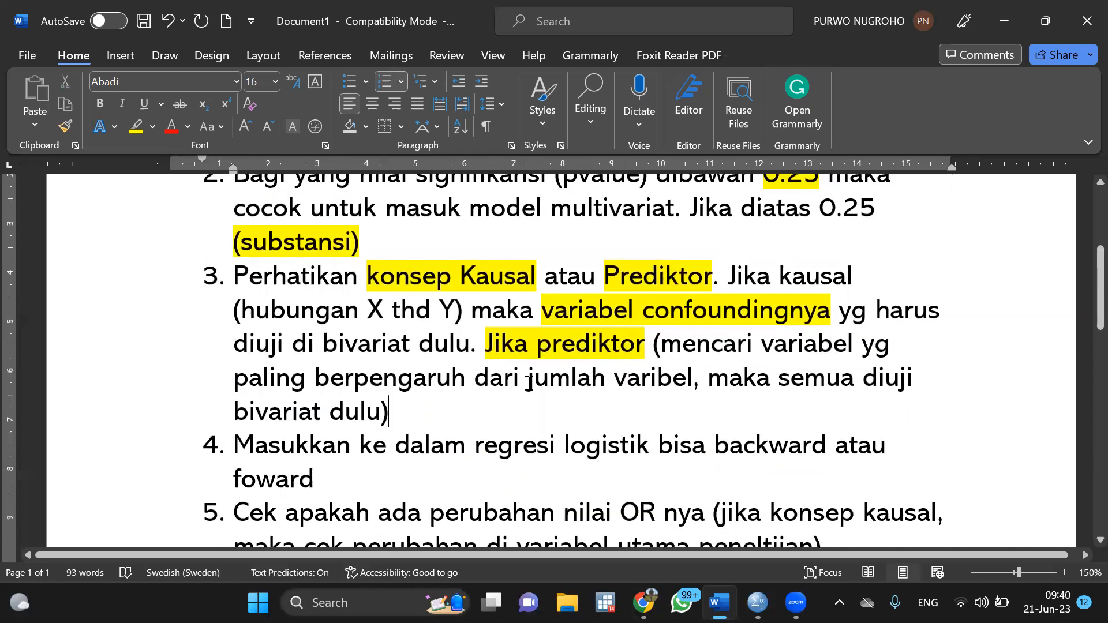
scroll(530, 382, down, 3)
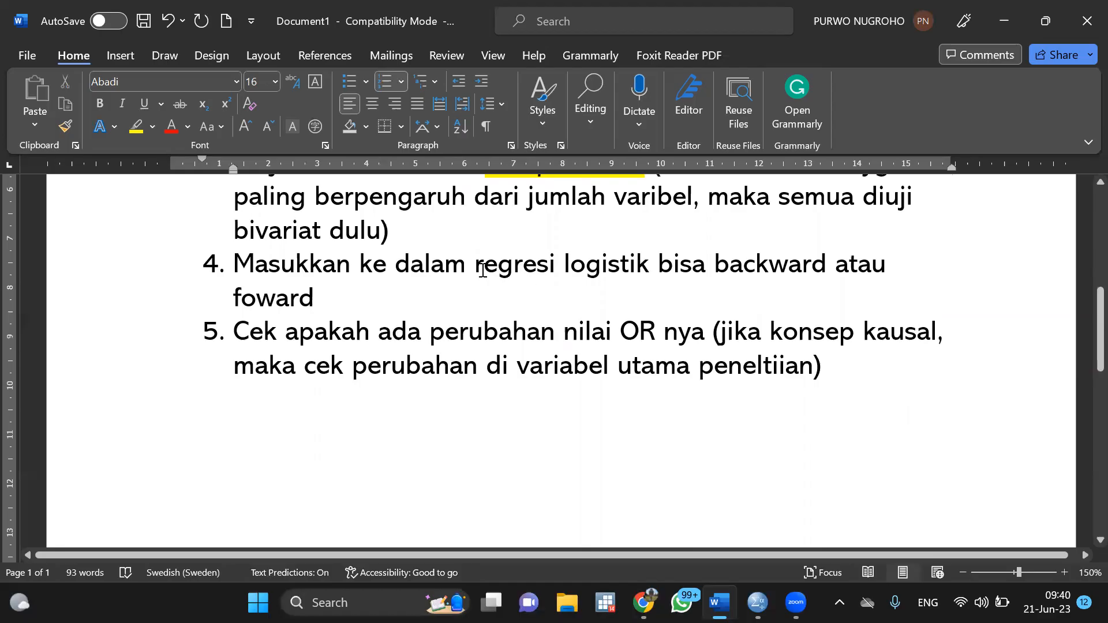
drag(480, 271, 600, 275)
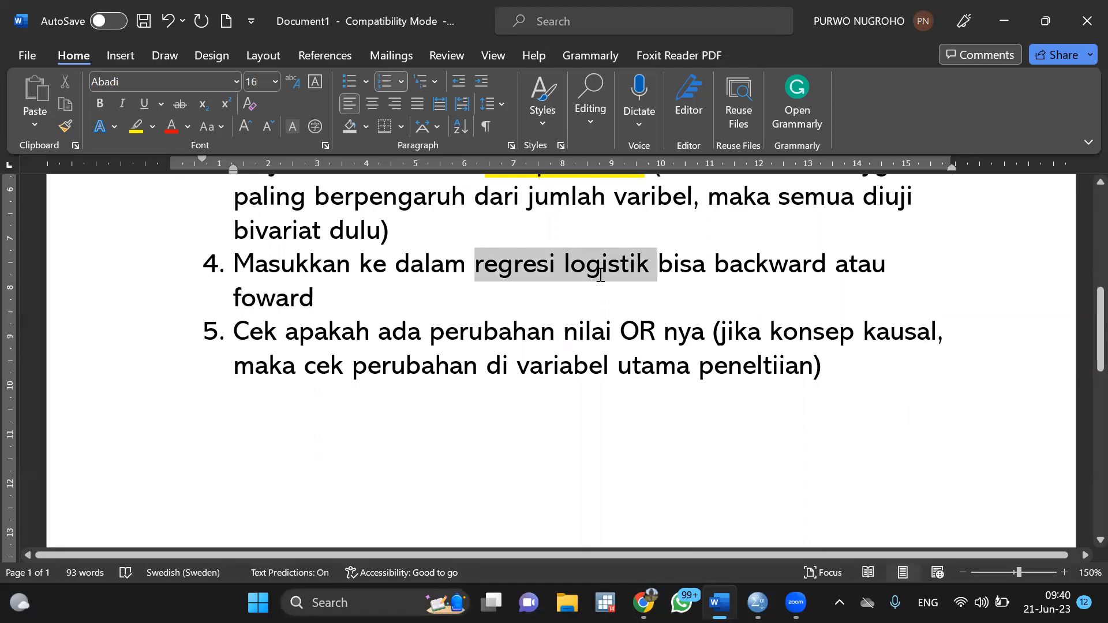
click(140, 130)
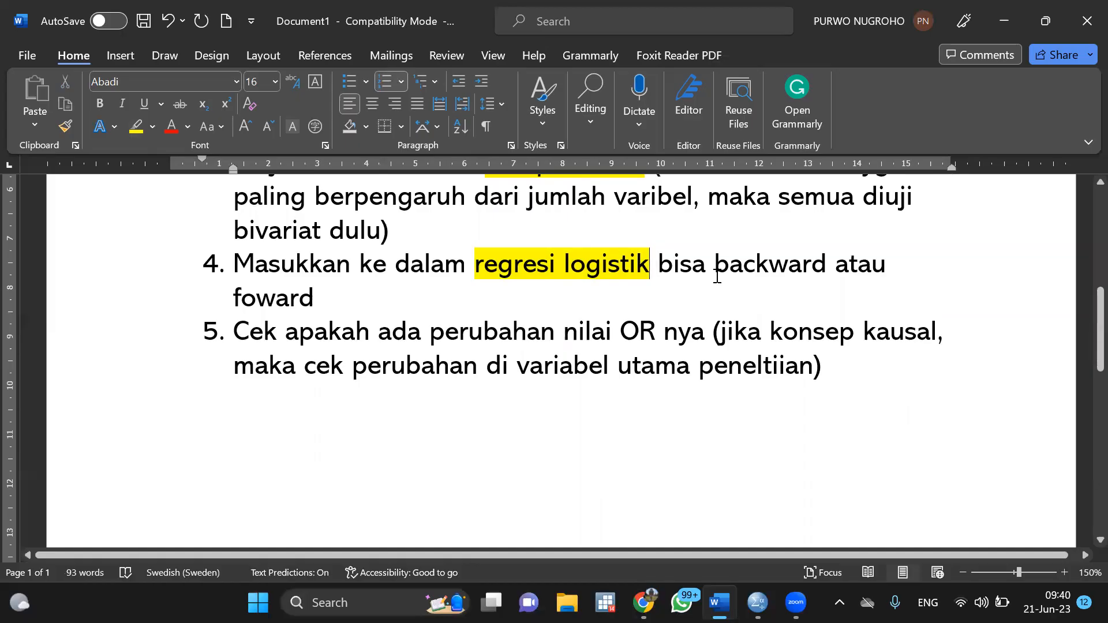
Point out the method names "backward" and "foward" in list item 4 by selecting each one, leaving the text unchanged.
drag(717, 276, 826, 272)
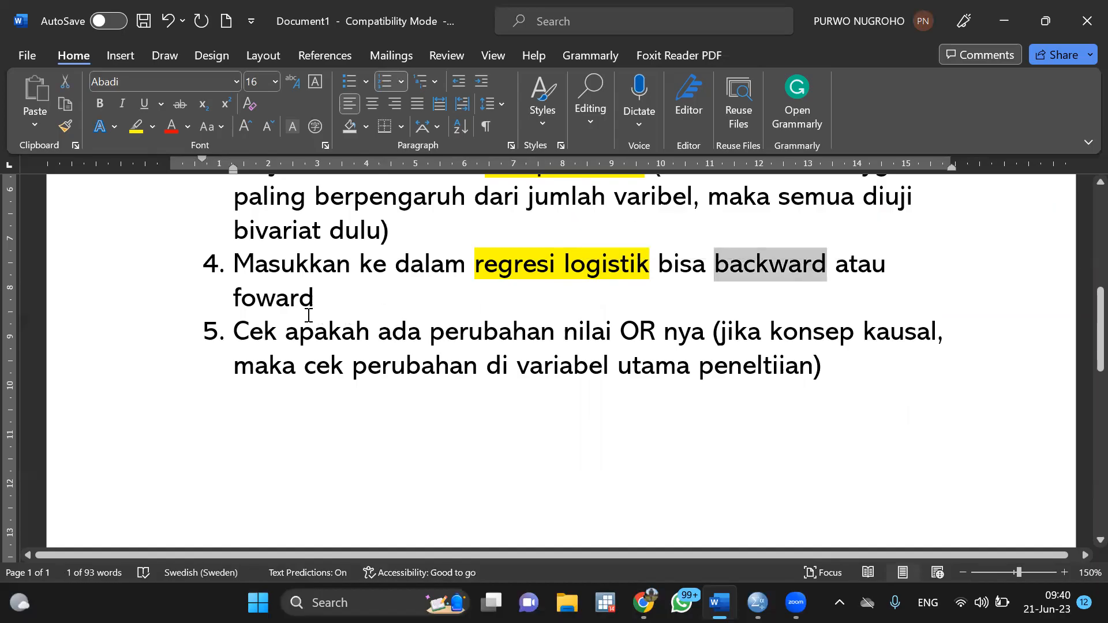
drag(319, 298, 235, 299)
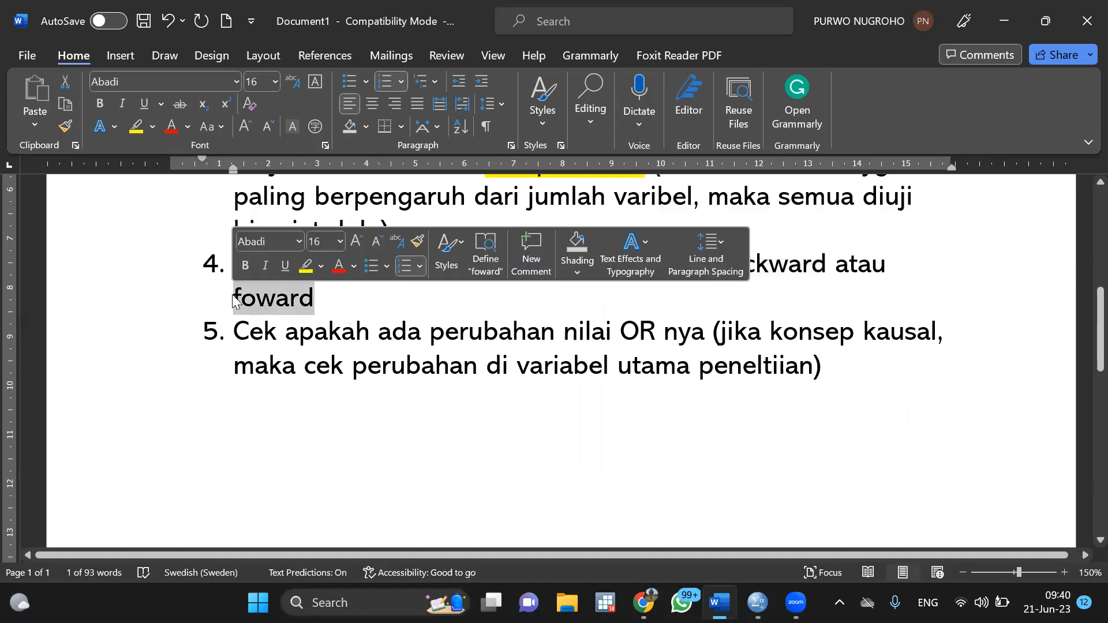
click(311, 318)
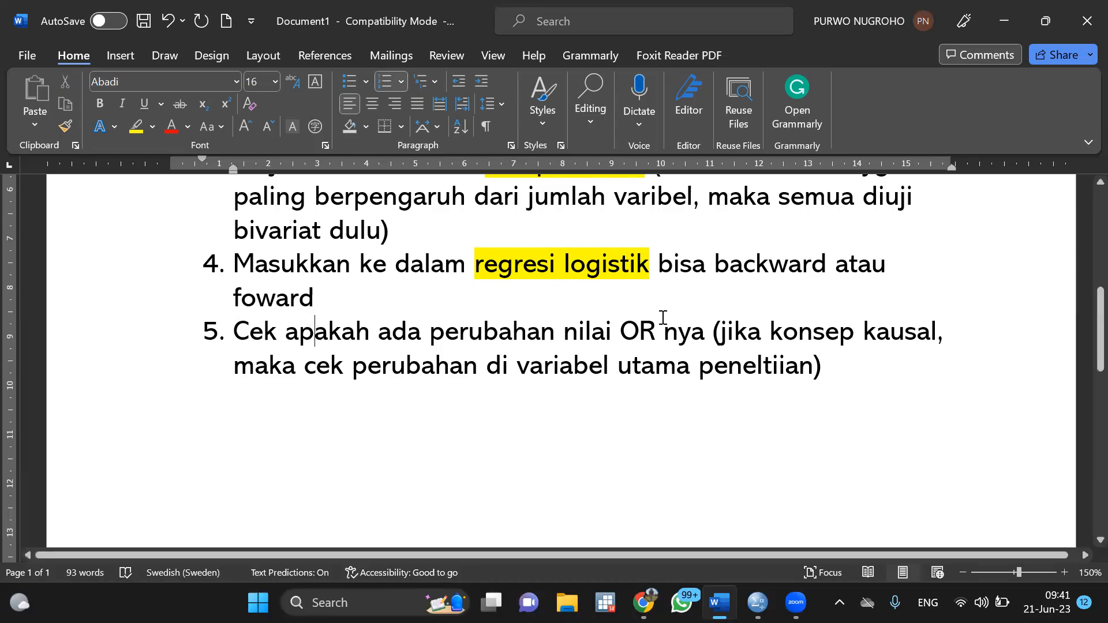
Append ", menguji satu persatu dengan megeluarkan dan memasukkan variabel confounding" to the end of list item 4.
scroll(661, 316, down, 1)
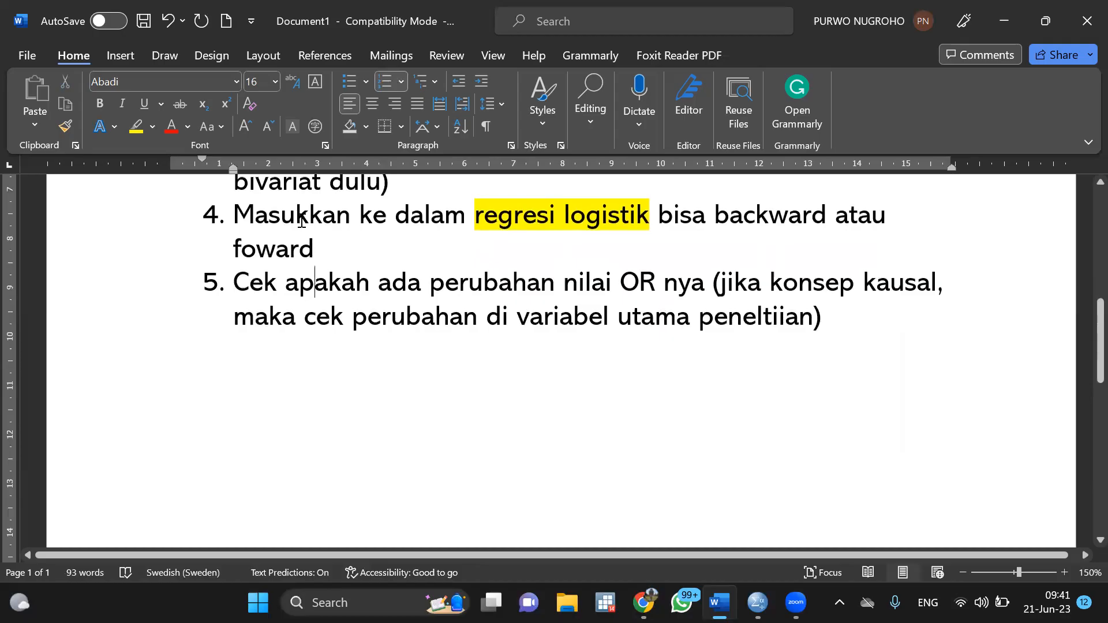
click(333, 248)
text(, men)
text(guj)
key(BackSpace)
text(uji satu per)
key(BackSpace)
text(tu persatu dengan mege)
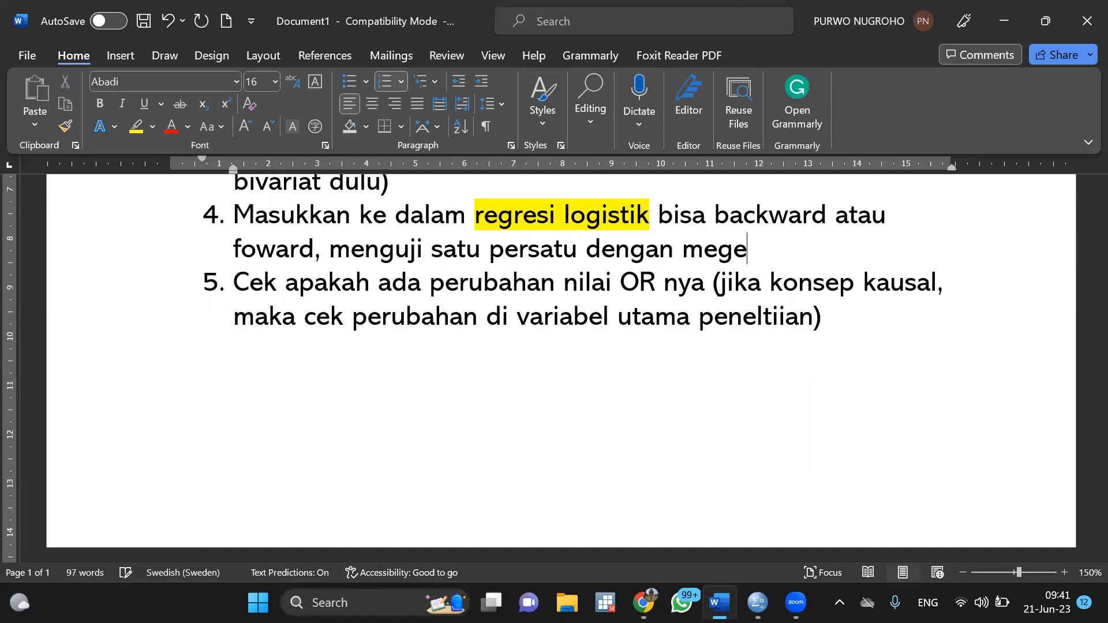
text(luarkan dan me)
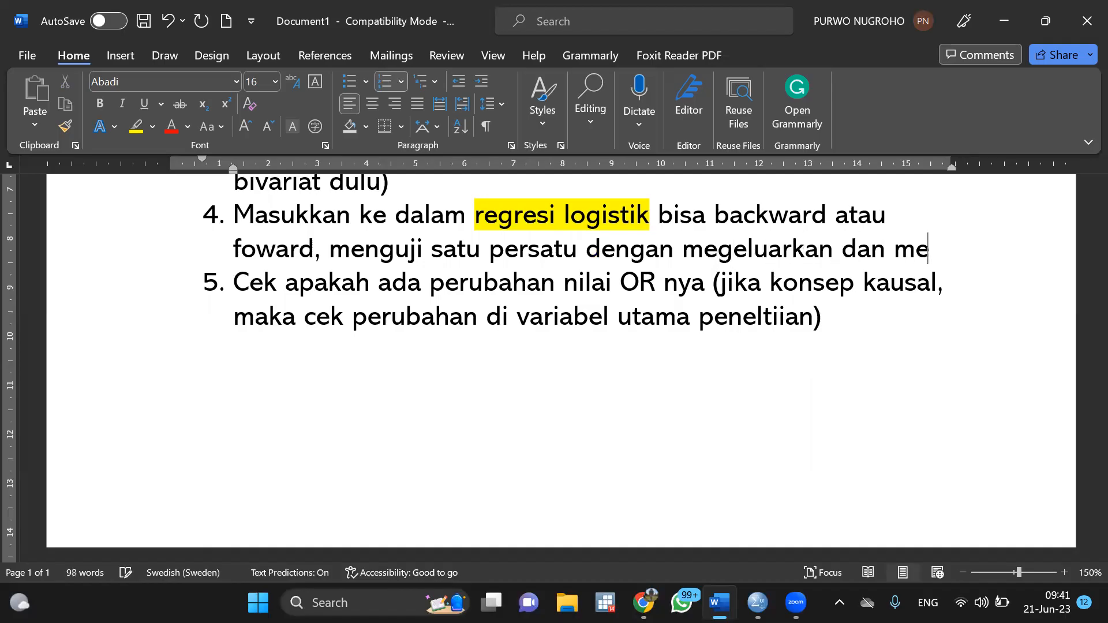
text(masukkan varoa)
text(v)
key(BackSpace)
key(BackSpace)
key(BackSpace)
text(iabel )
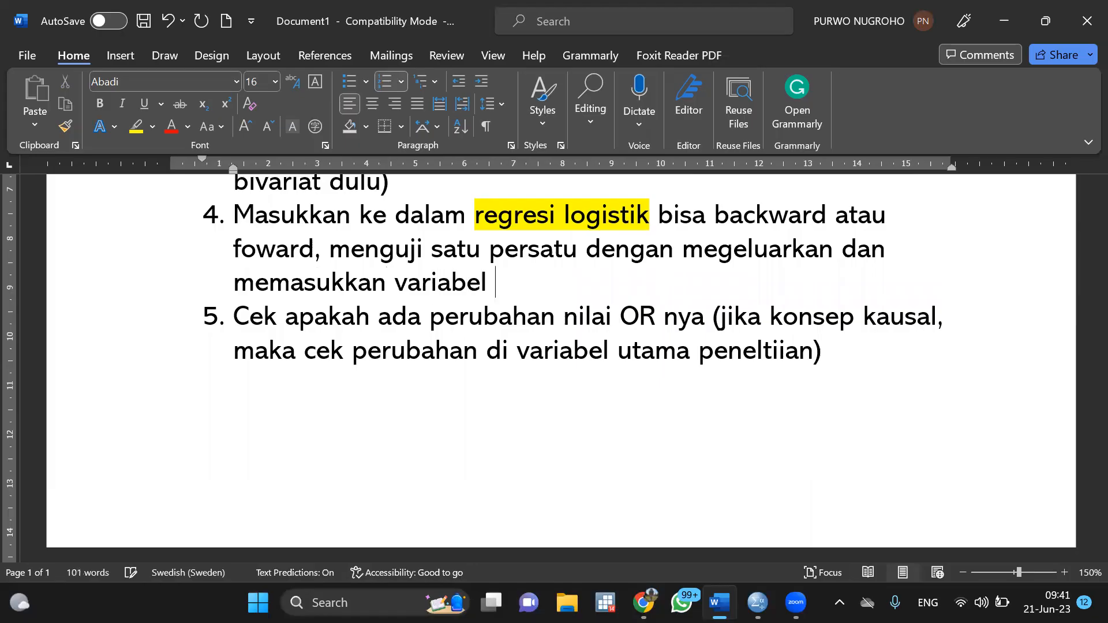
text(confounding)
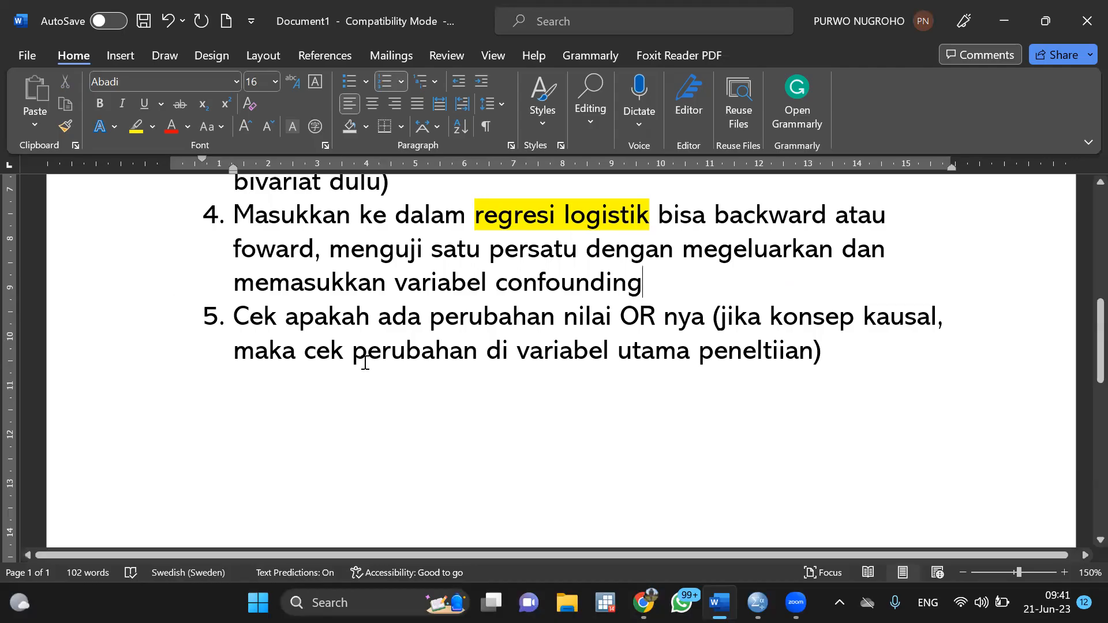
Point out the phrase "nilai OR" in list item 5 by selecting it.
scroll(365, 363, down, 1)
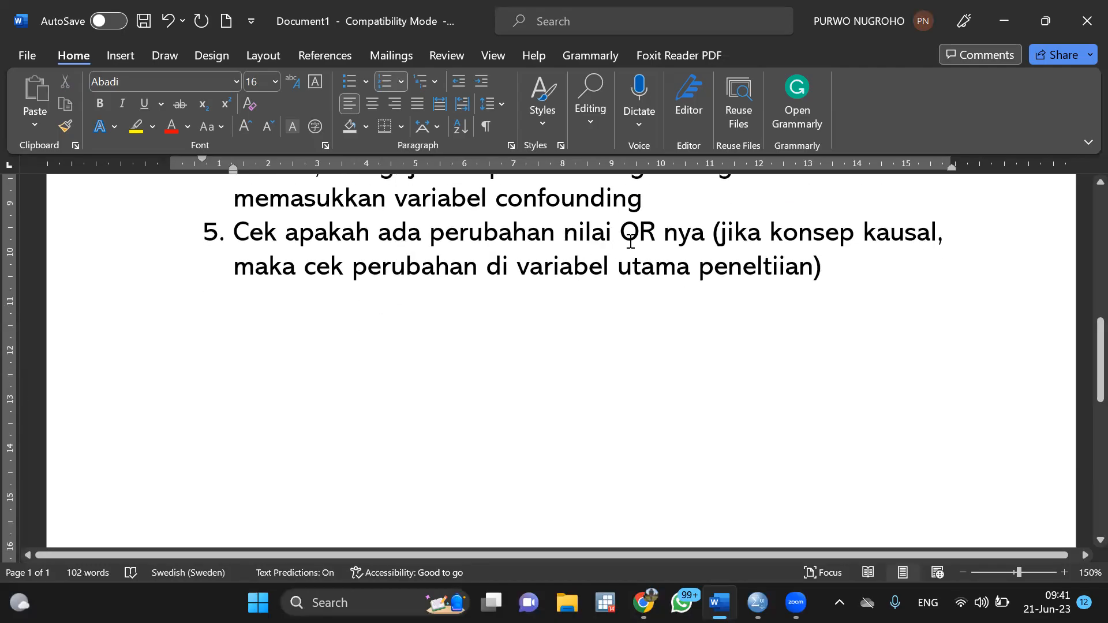
drag(621, 240, 682, 241)
click(682, 241)
drag(662, 236, 580, 236)
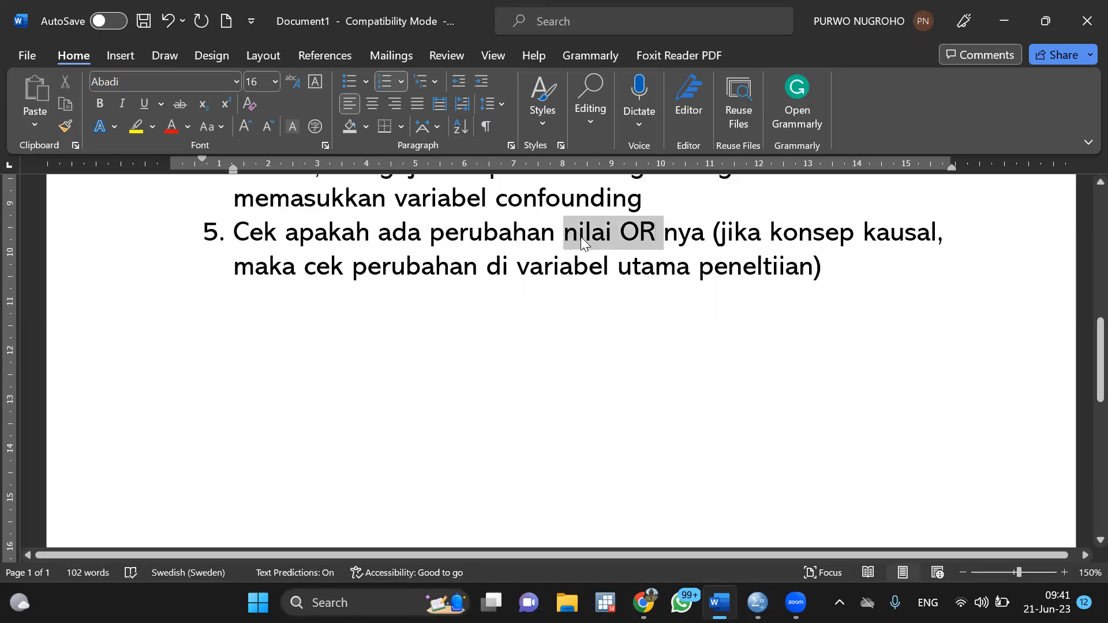
click(580, 236)
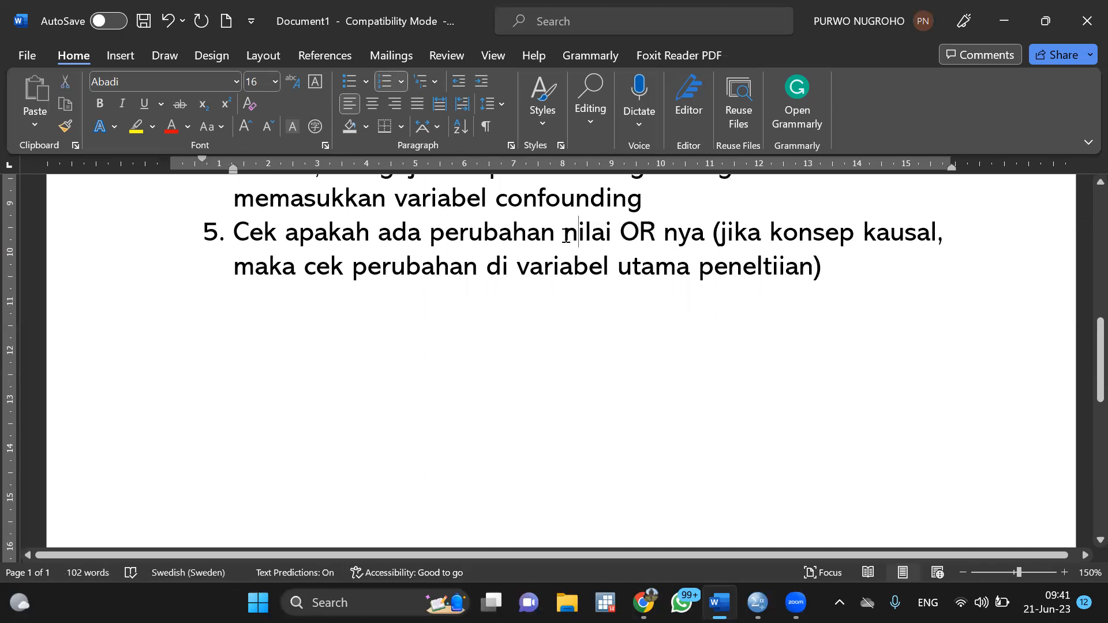
drag(567, 234, 652, 237)
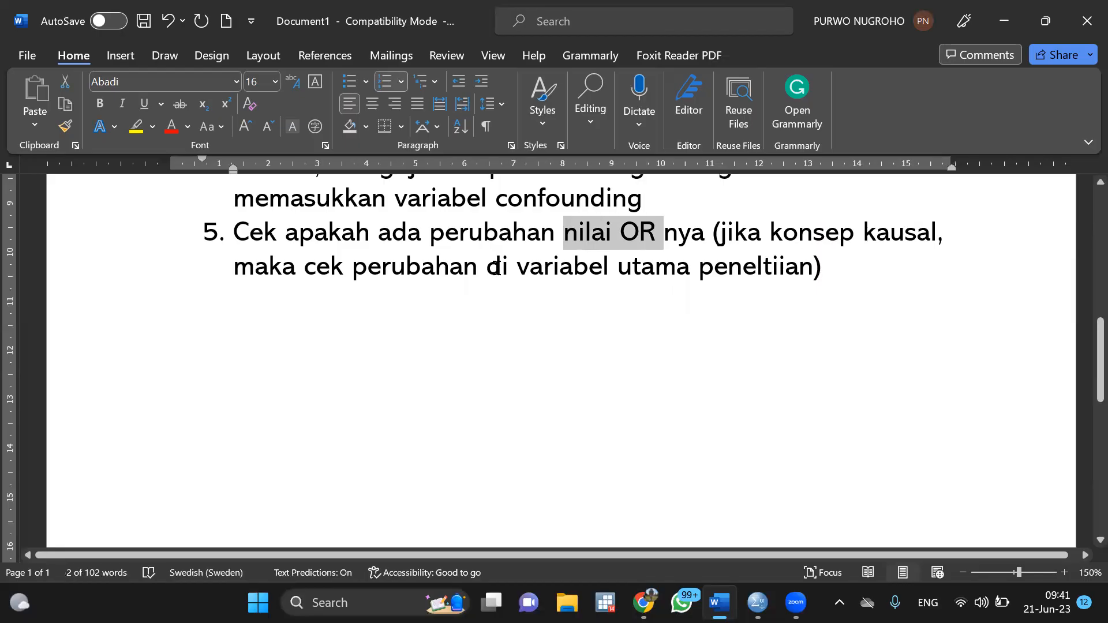
Append ". X dan Y. Ada berubah di atas 10% maka tetap masuk ke model" to the end of list item 5.
click(826, 282)
text(. )
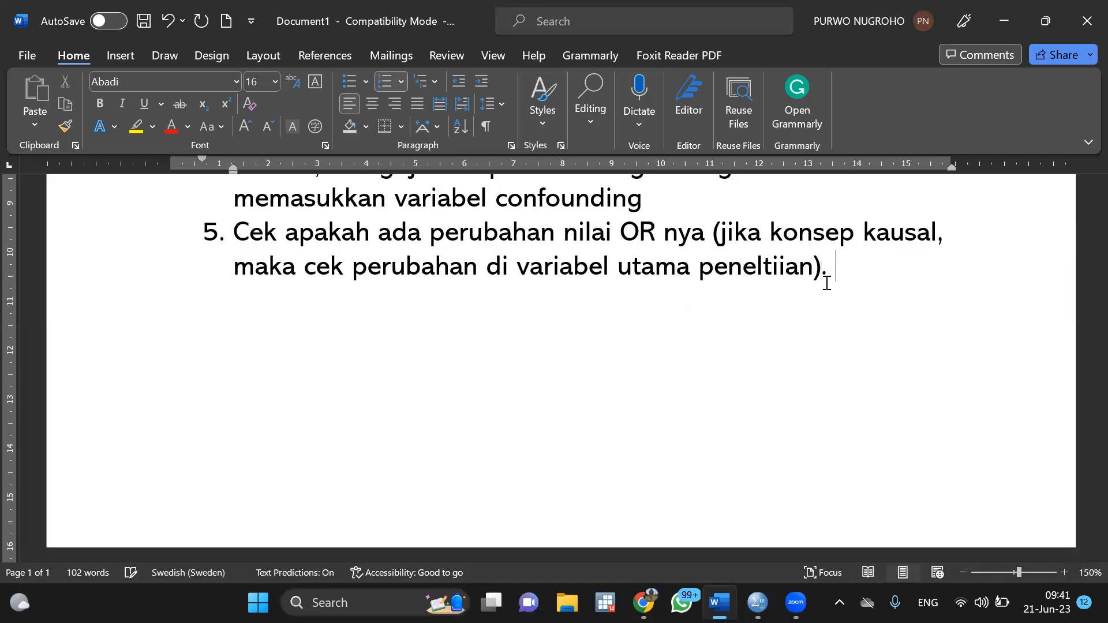
text(X dan Y. )
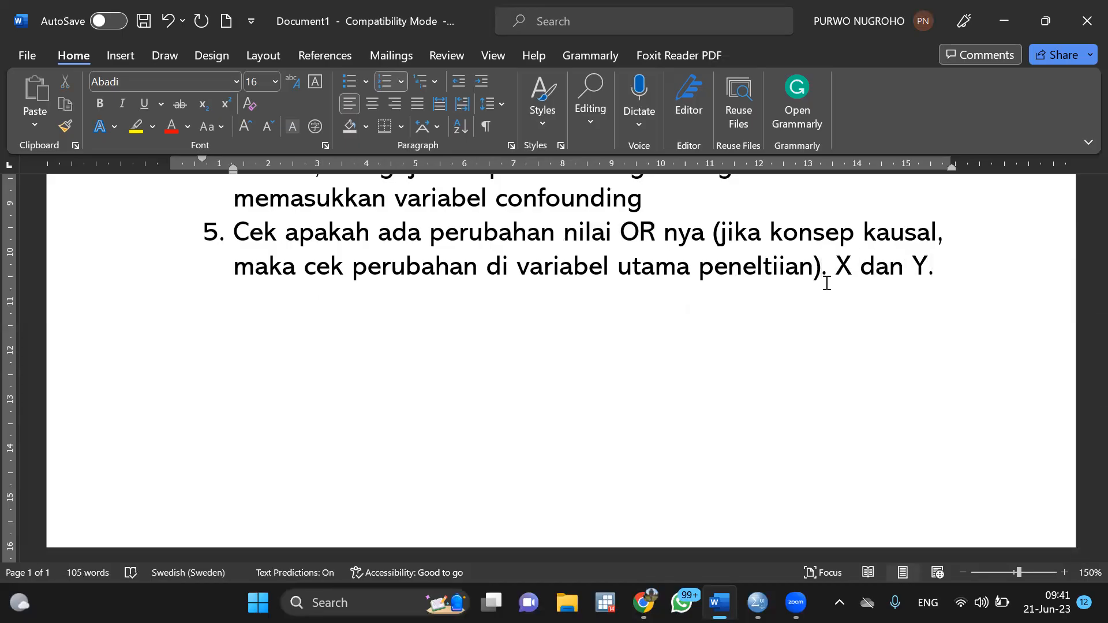
text(Ada berubah )
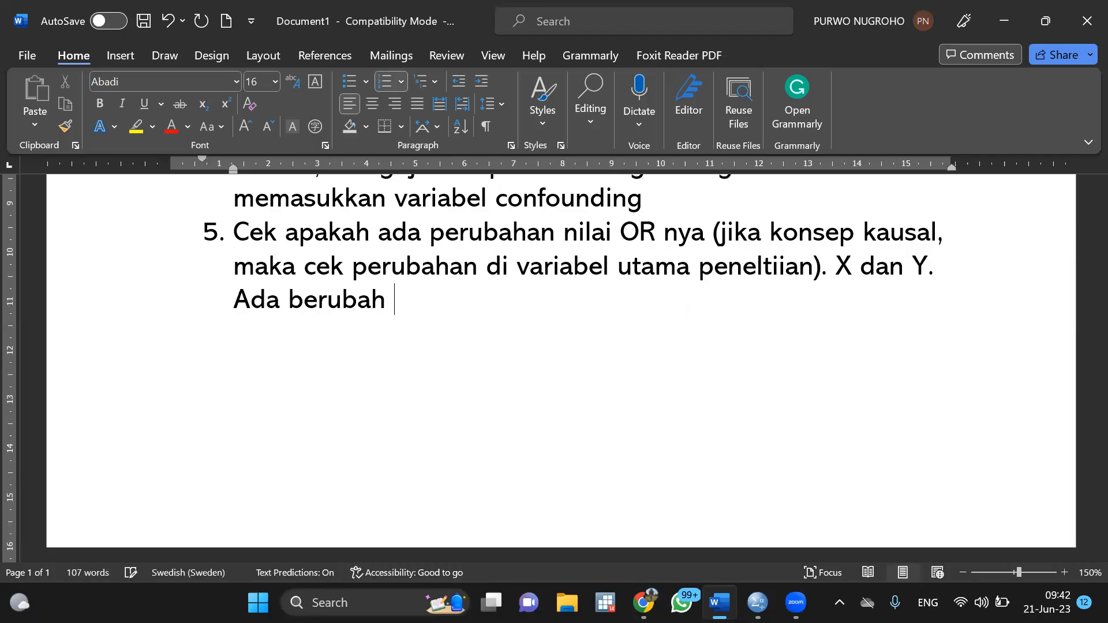
text(di atas)
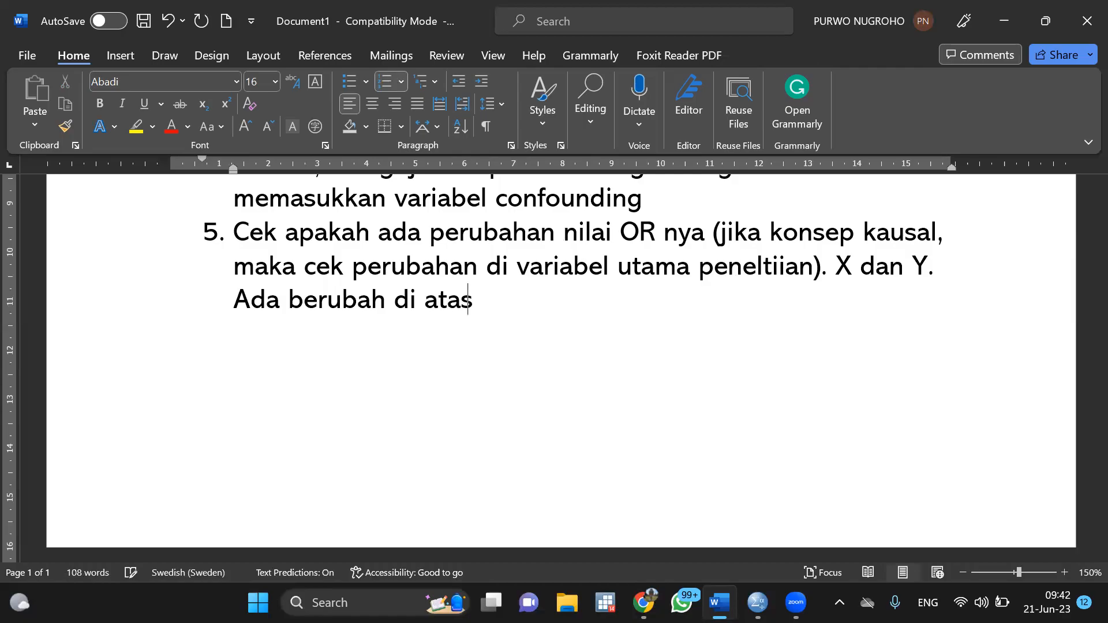
text( 10% maka)
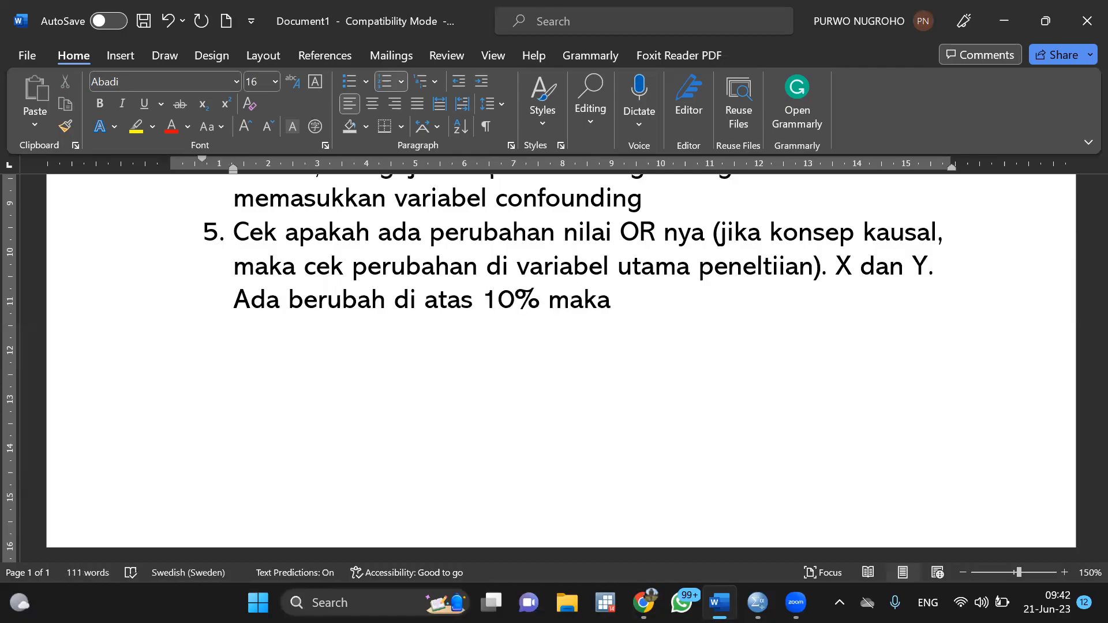
text( m)
key(BackSpace)
text(tetap masuk ke model)
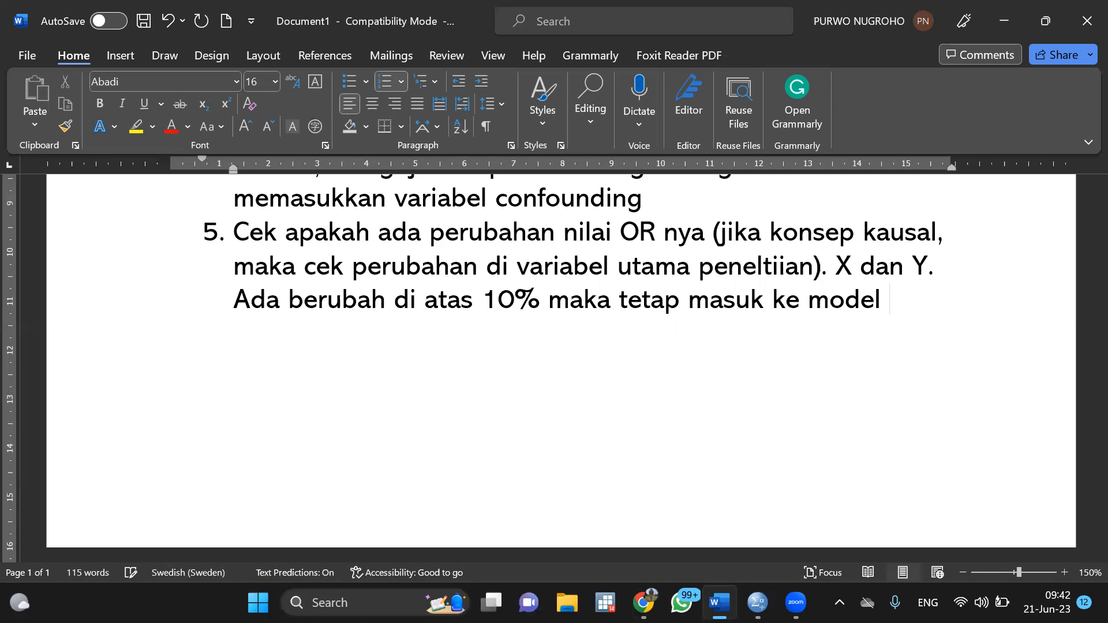
Extend list item 5 with ", jika di bawah 10% maka di buang variabel yg diuji".
key(BackSpace)
text(, jika di bawah 1p)
key(BackSpace)
key(BackSpace)
text(0 er)
key(BackSpace)
key(BackSpace)
key(BackSpace)
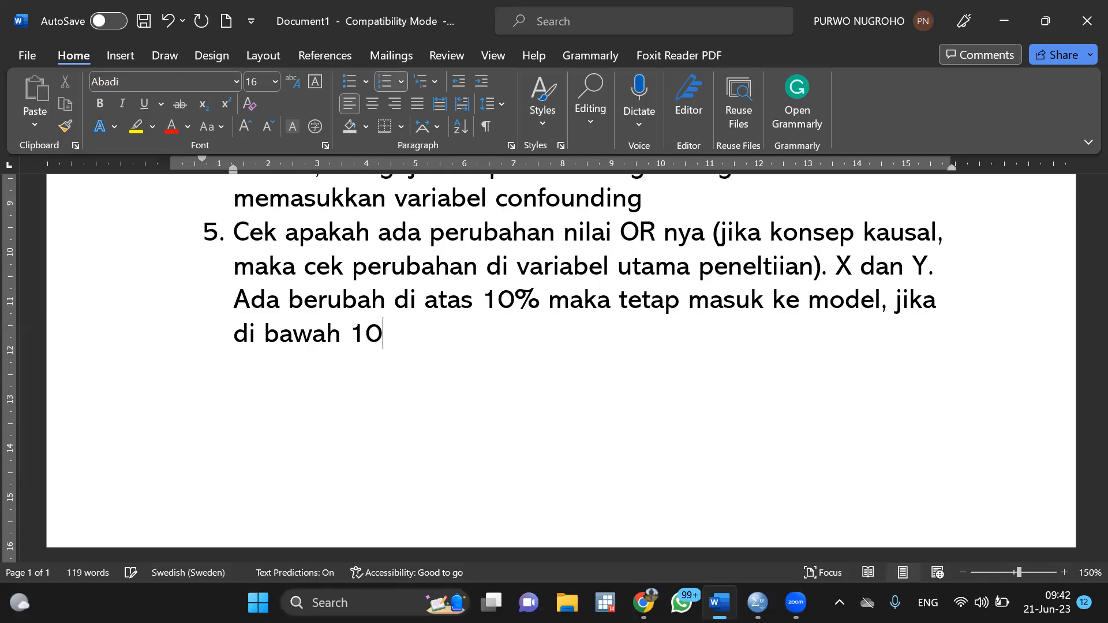
text(% maka di bu)
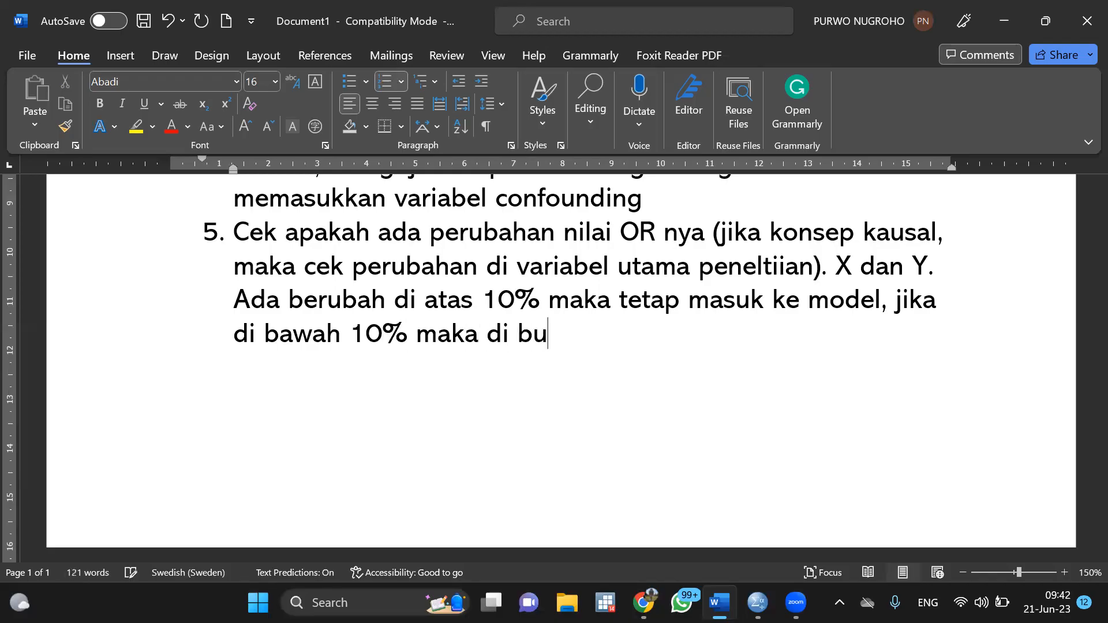
text(ang variabel)
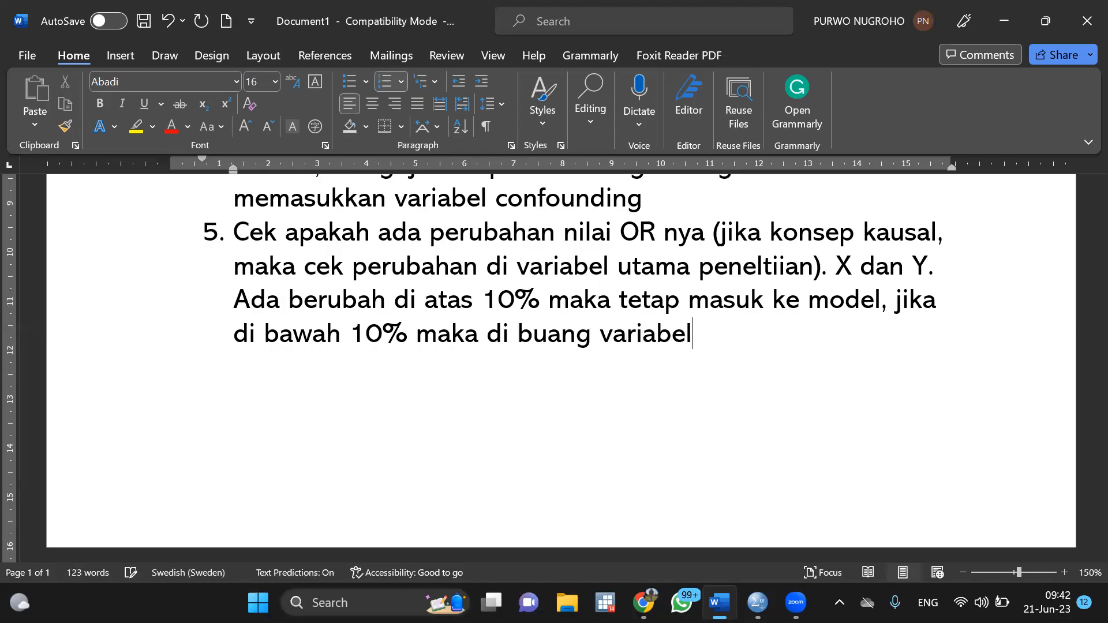
text( yg diu j)
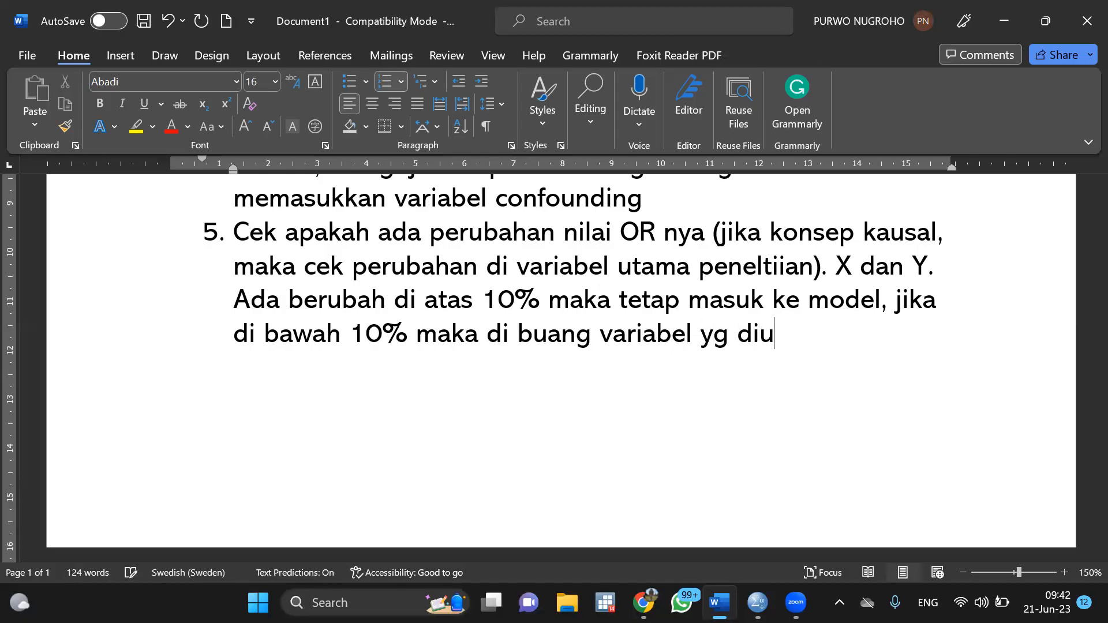
key(BackSpace)
key(BackSpace)
text(ji)
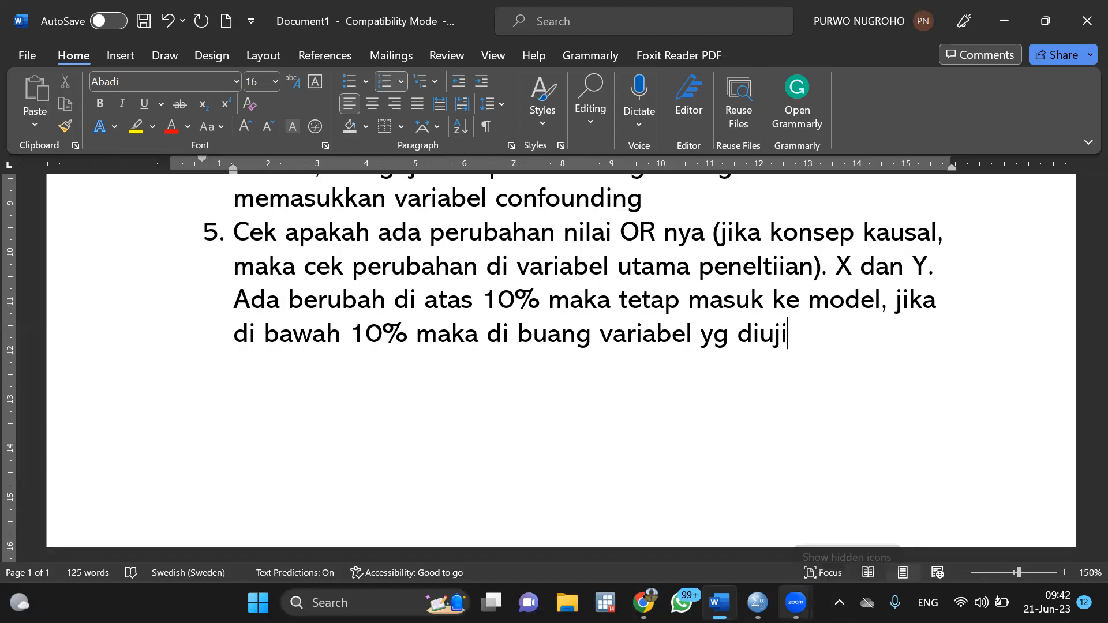
Switch to the IBM SPSS Statistics Data Editor and look through the variables available for binary logistic regression, without running the analysis.
mouse_move(758, 602)
click(848, 481)
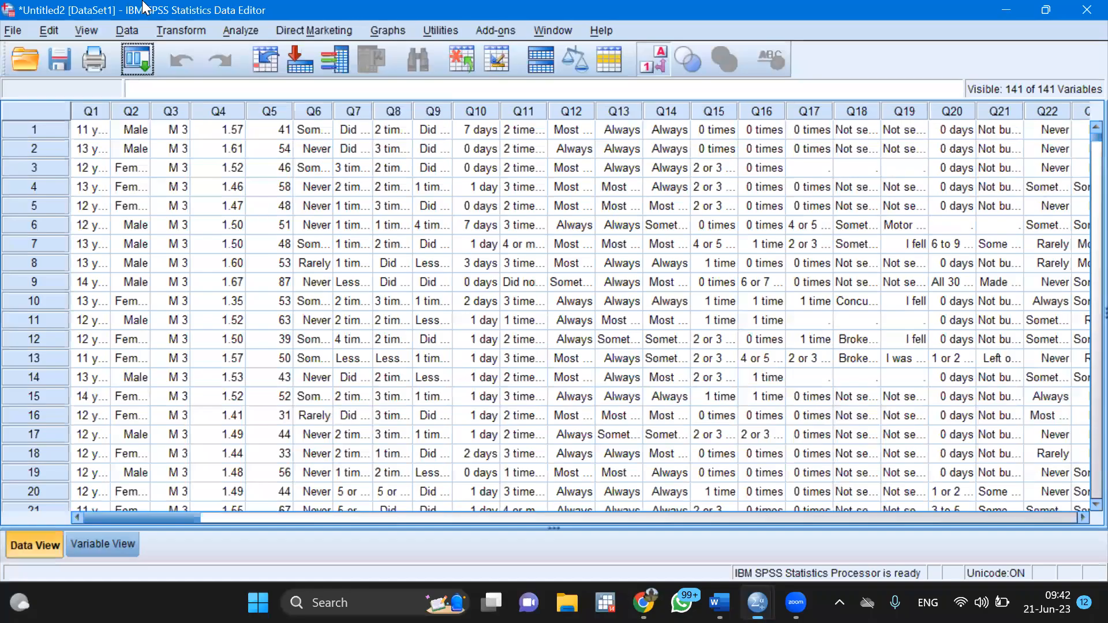
click(244, 30)
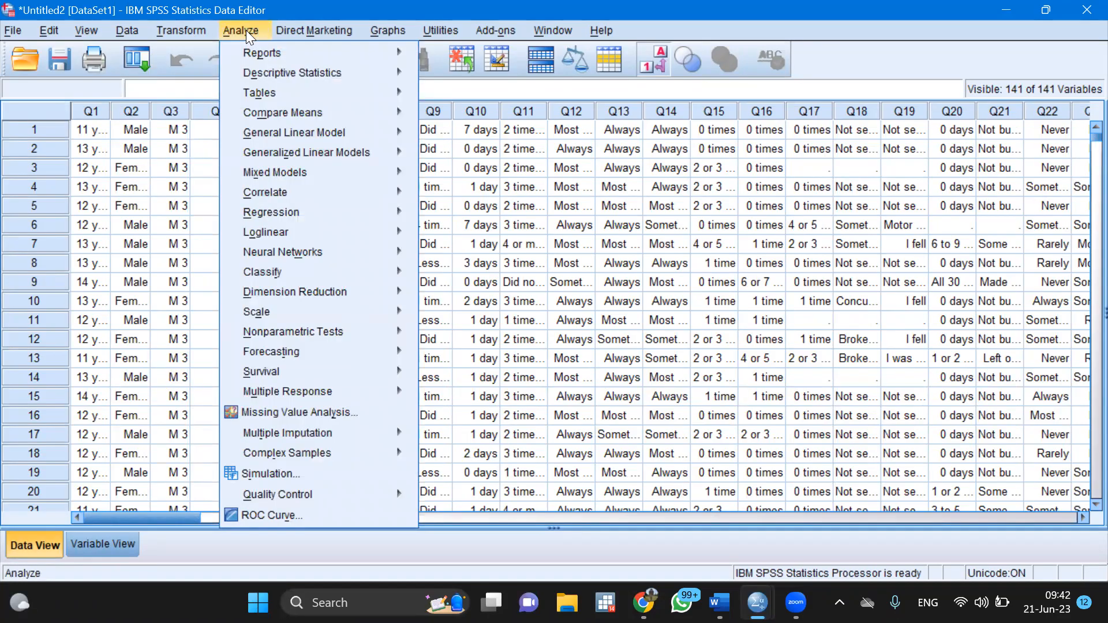
mouse_move(348, 219)
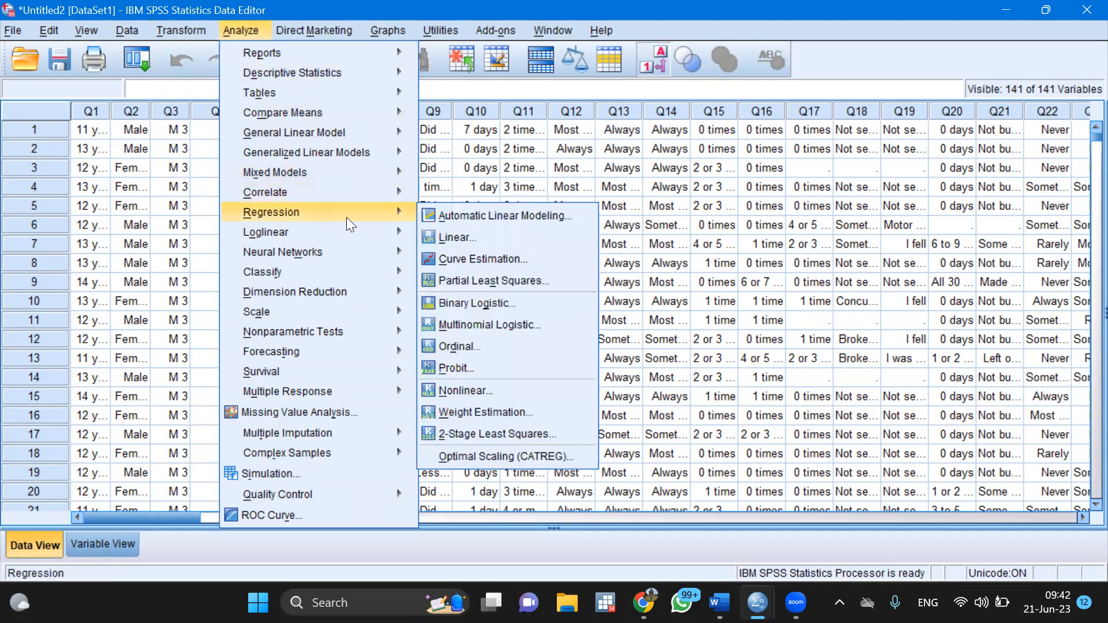
click(485, 307)
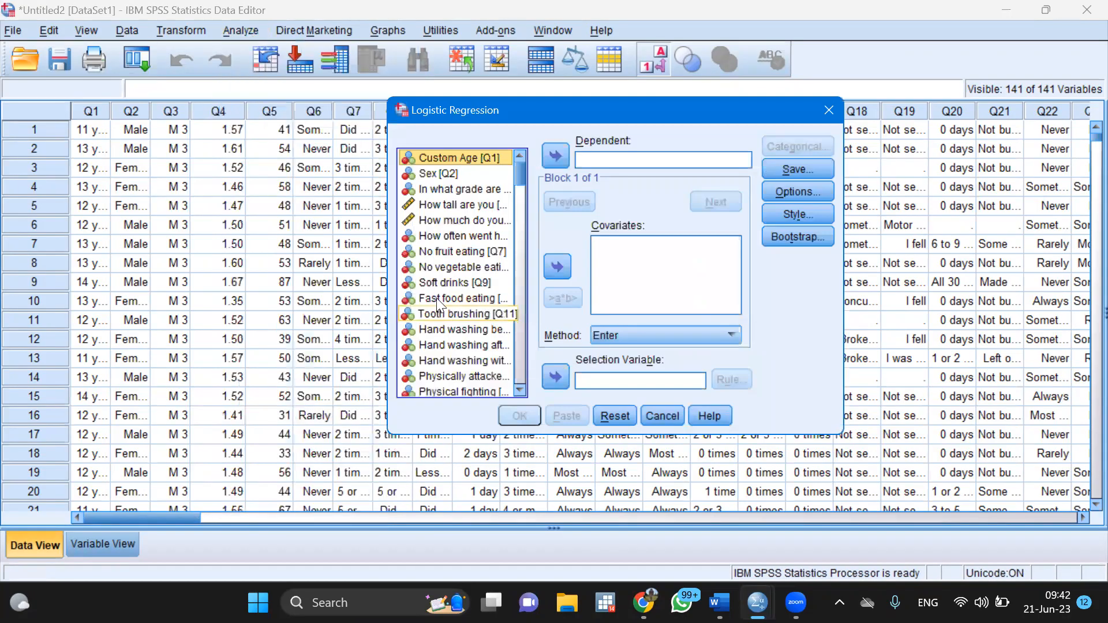
scroll(436, 297, down, 5)
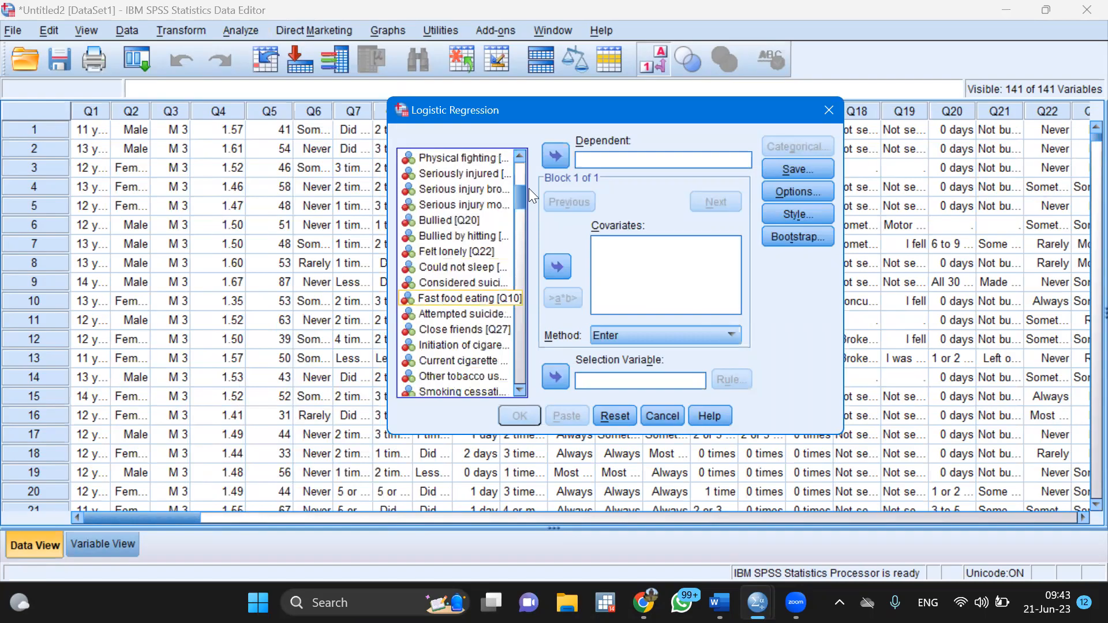
click(828, 110)
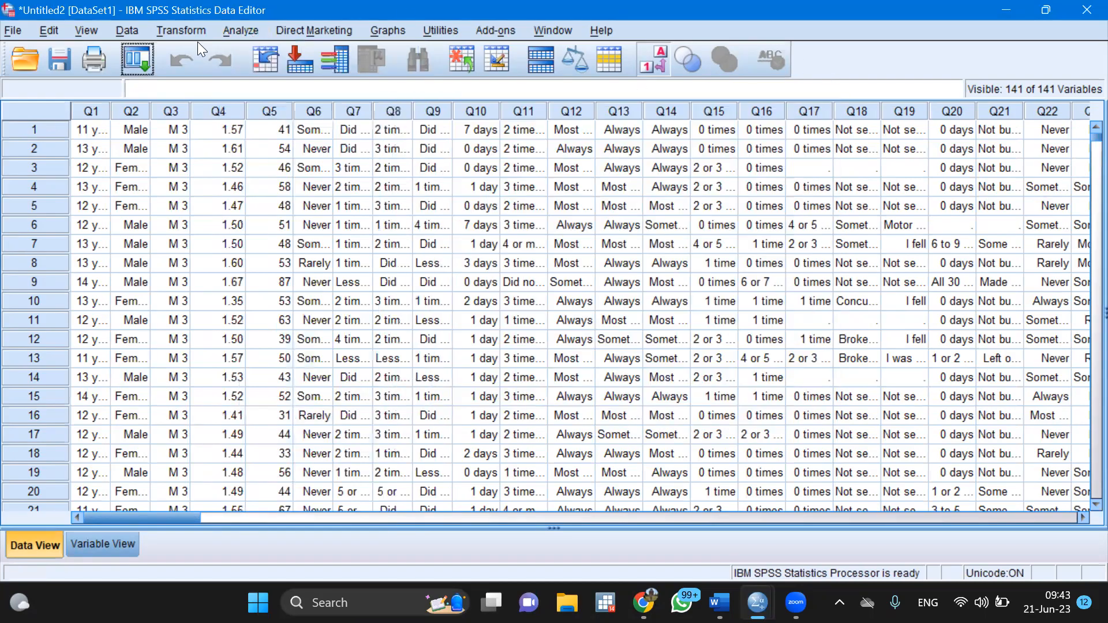
Start a Crosstabs analysis and check the variable information for the current use of tobacco products other than cigarettes (QN30).
click(245, 32)
mouse_move(392, 55)
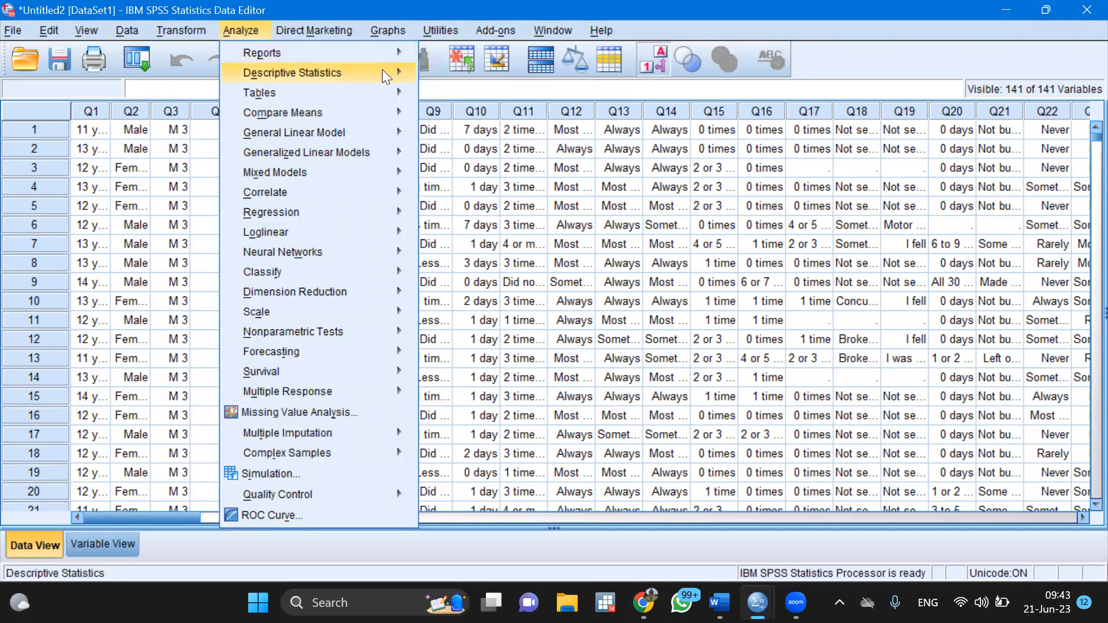
click(481, 141)
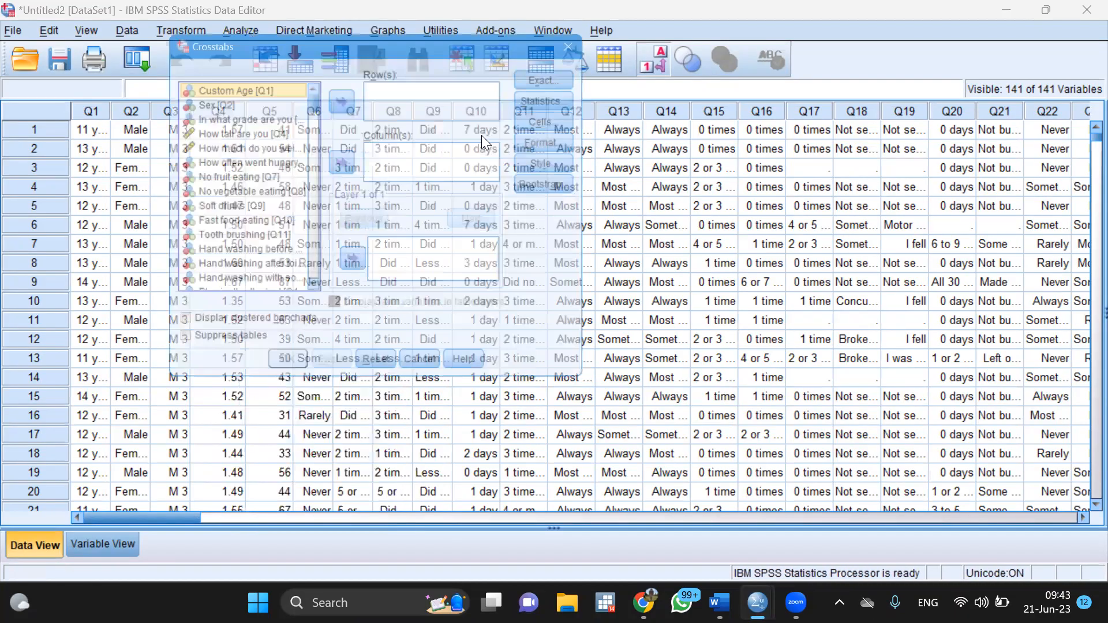
scroll(223, 183, down, 11)
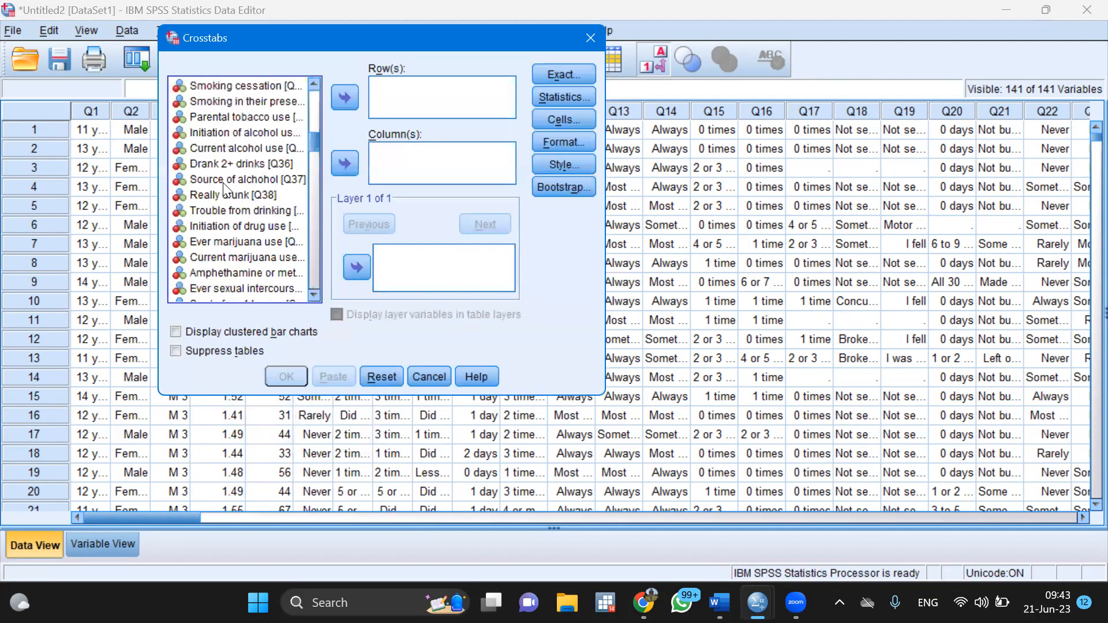
right_click(223, 182)
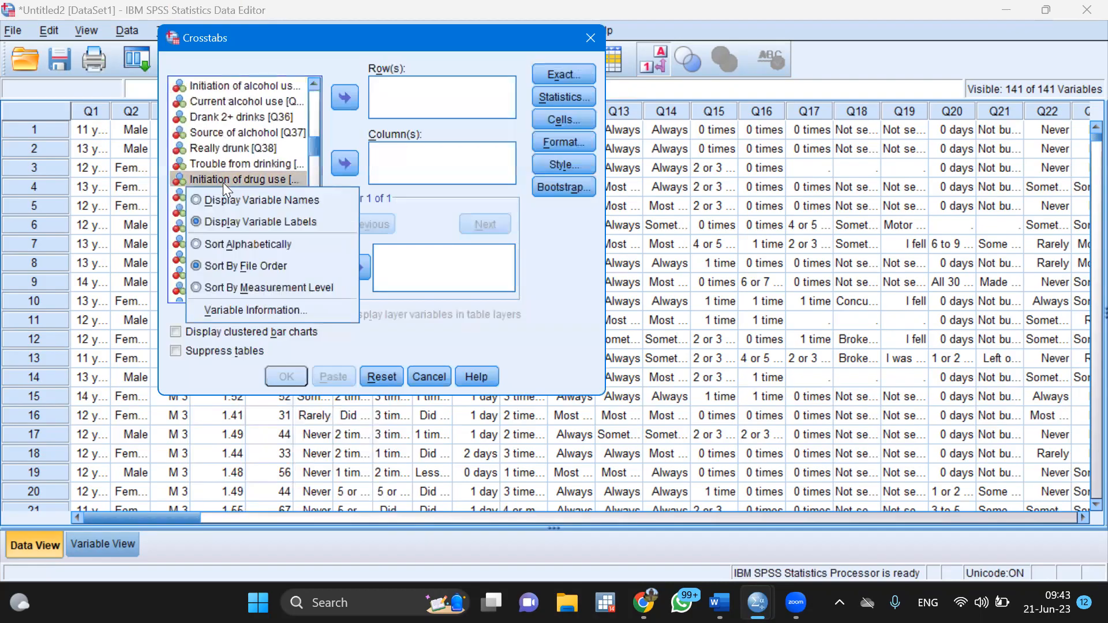
click(219, 148)
scroll(220, 148, down, 15)
right_click(219, 148)
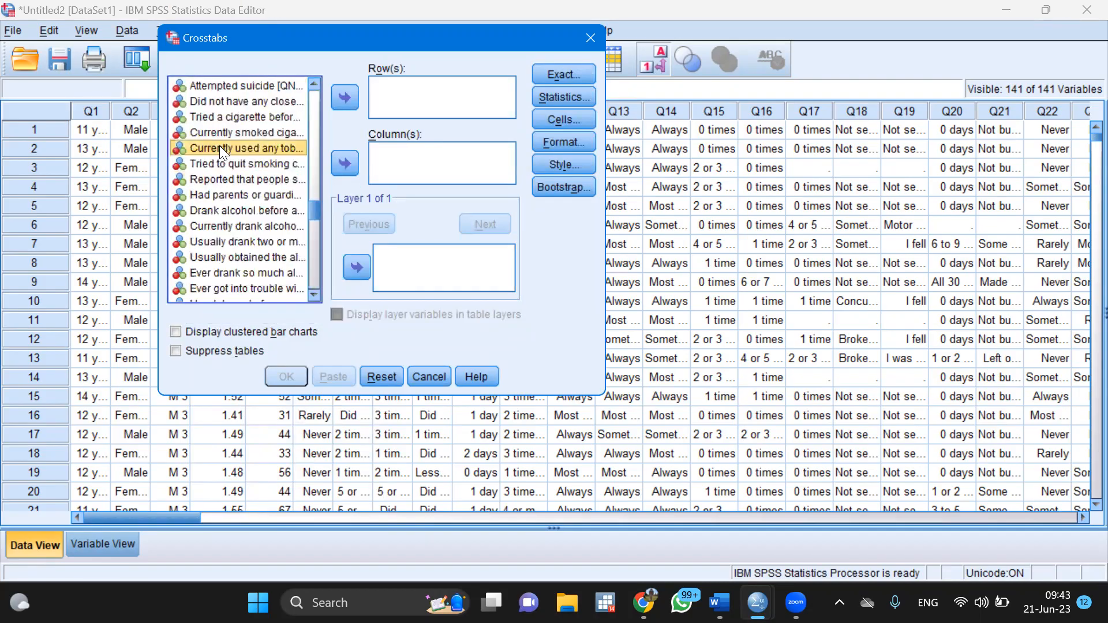
click(293, 278)
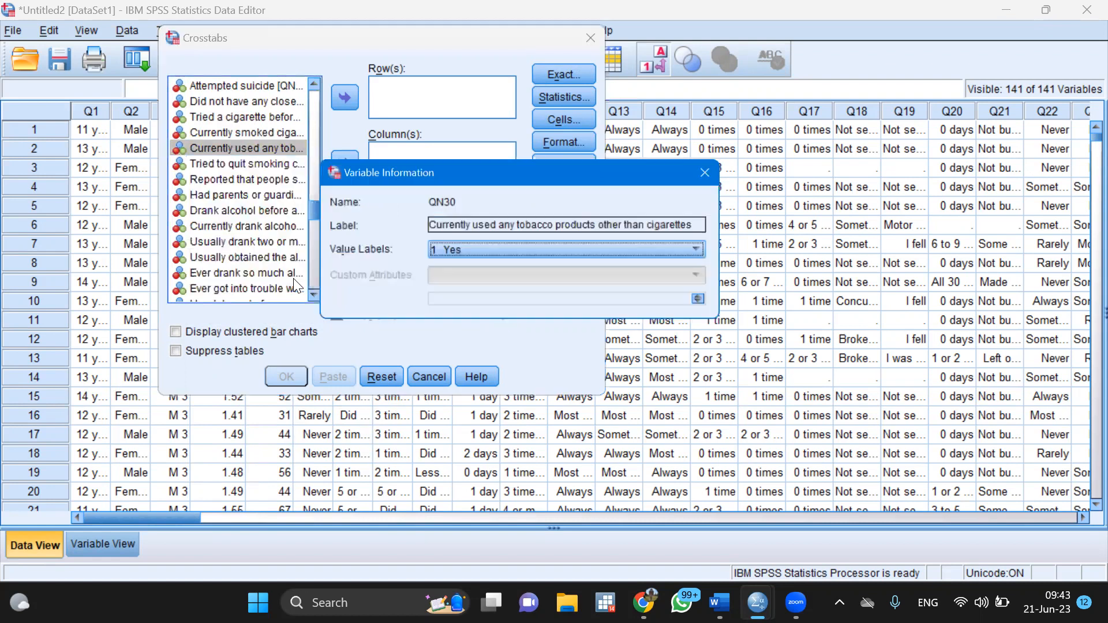
click(721, 168)
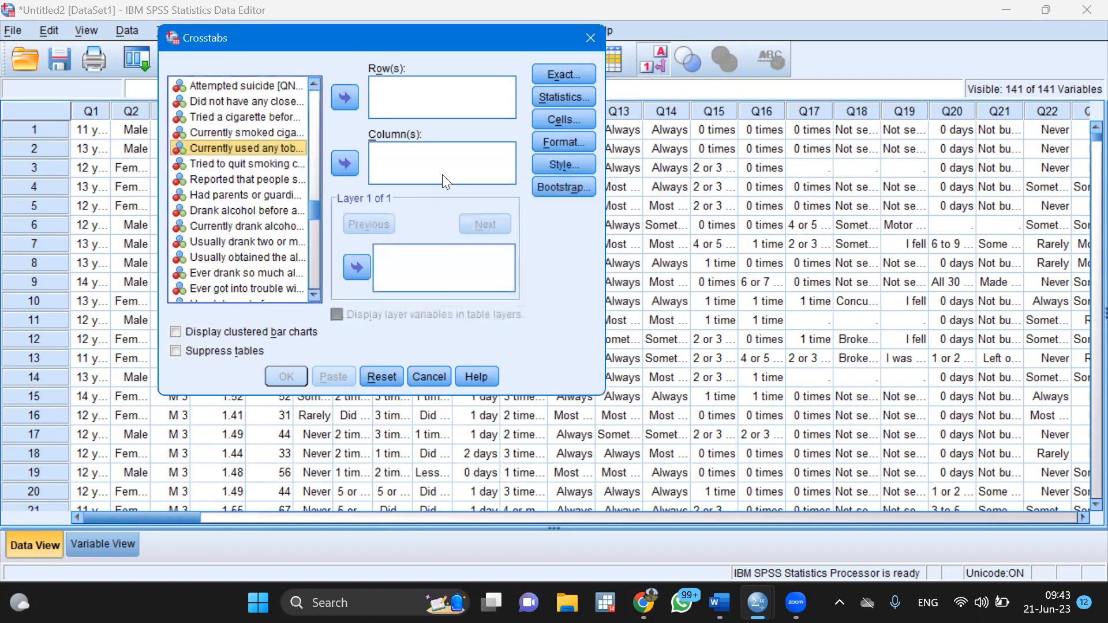
List the Crosstabs variables by name and assign qnobeseg as the column variable.
right_click(266, 189)
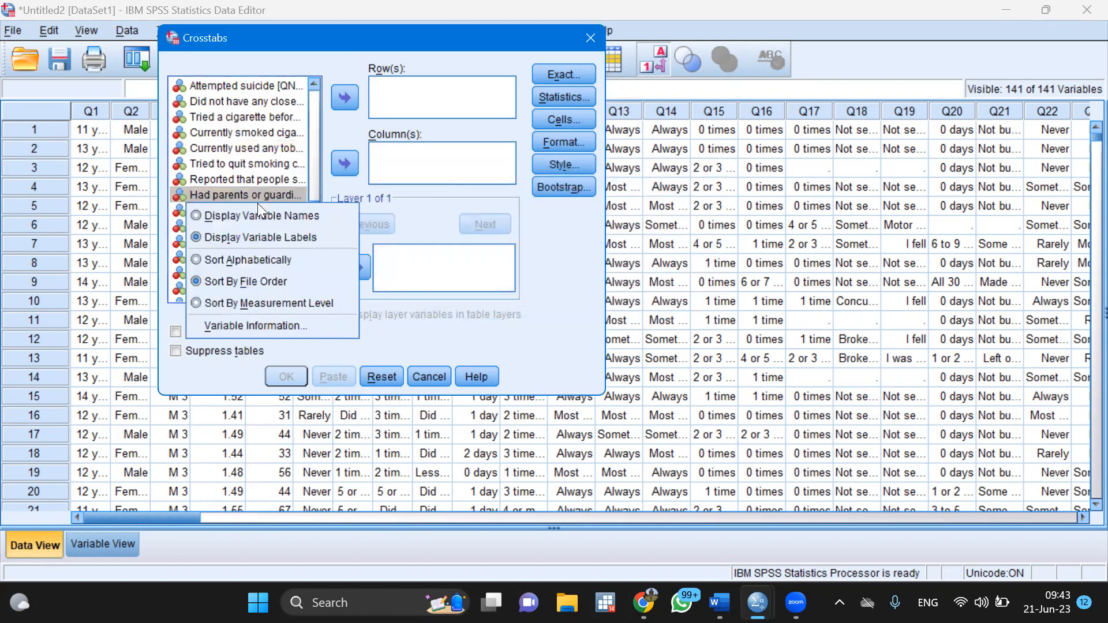
click(259, 215)
scroll(260, 217, down, 20)
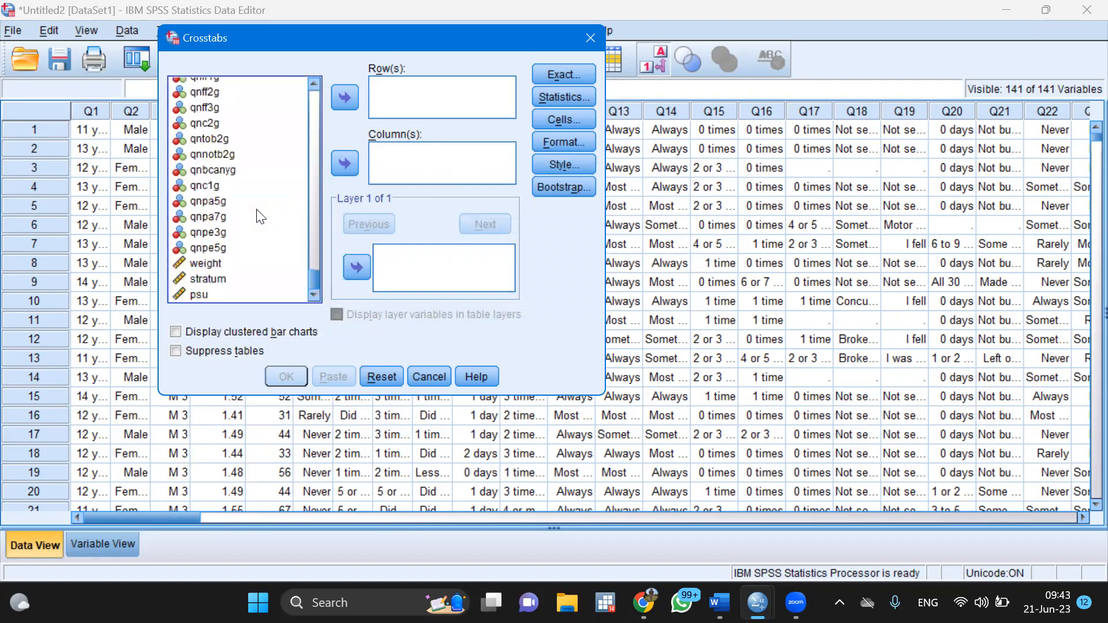
scroll(261, 216, up, 8)
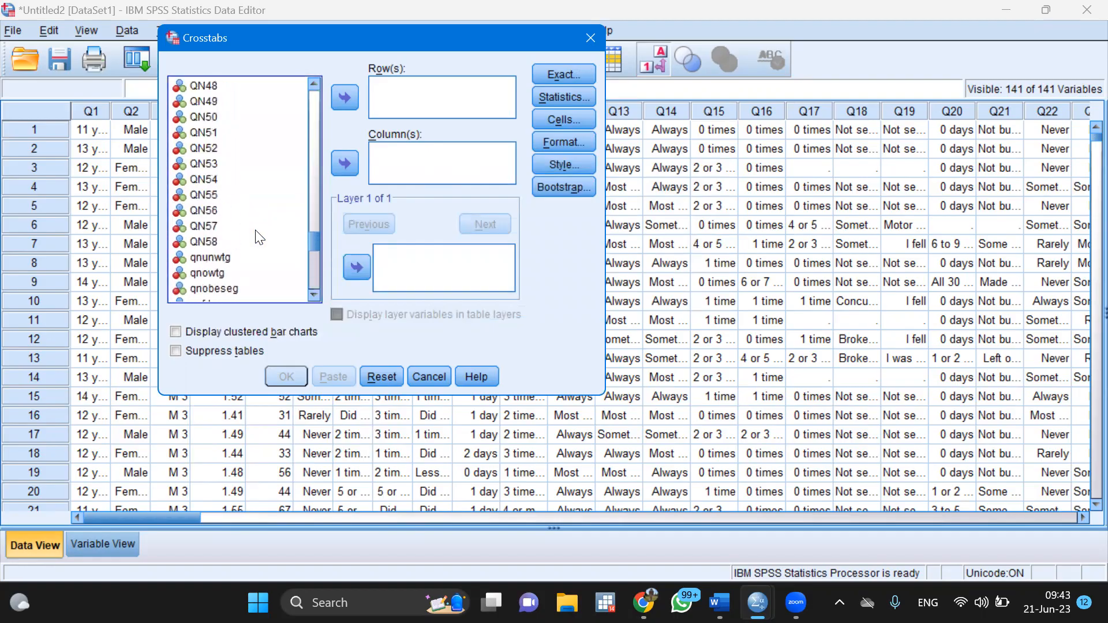
scroll(260, 237, down, 2)
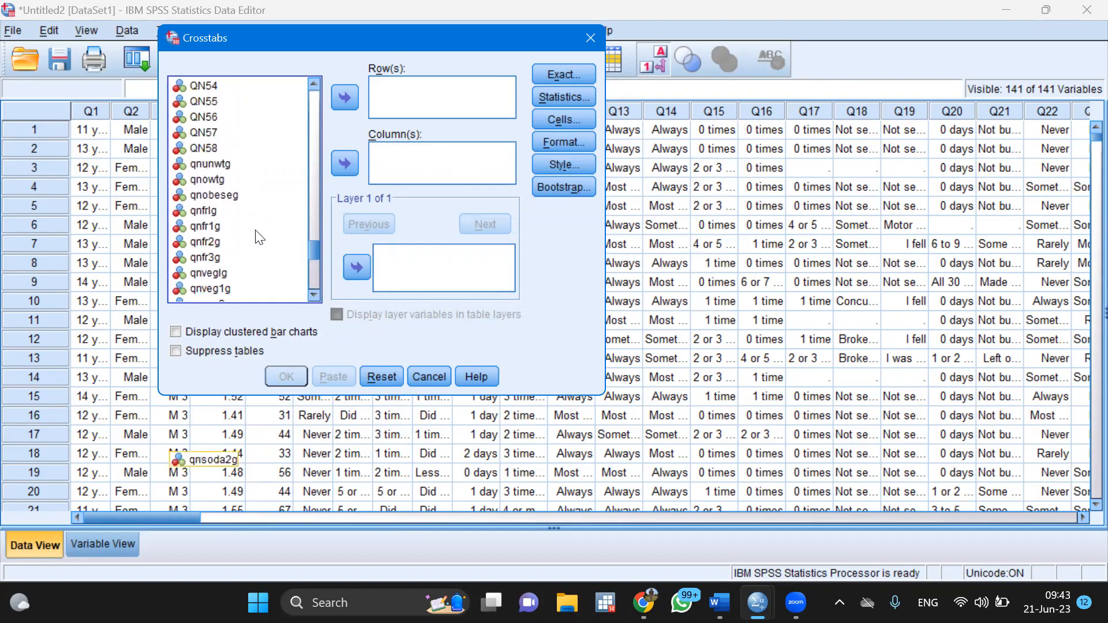
click(210, 195)
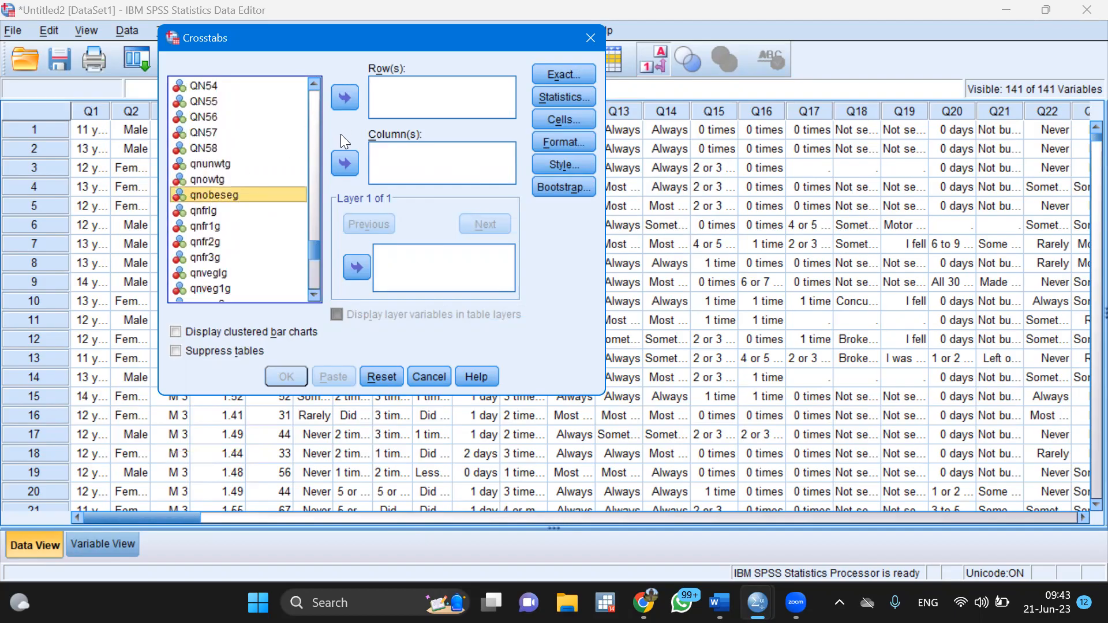
click(345, 164)
Switch the Crosstabs variable list back to displaying variable labels.
scroll(226, 167, up, 10)
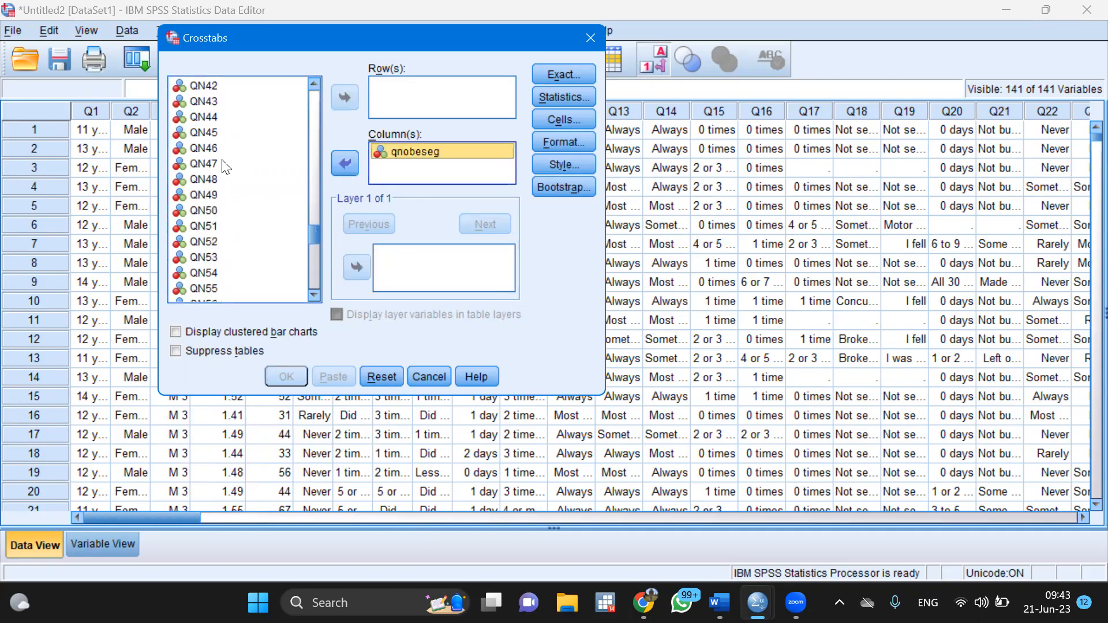
scroll(226, 168, up, 15)
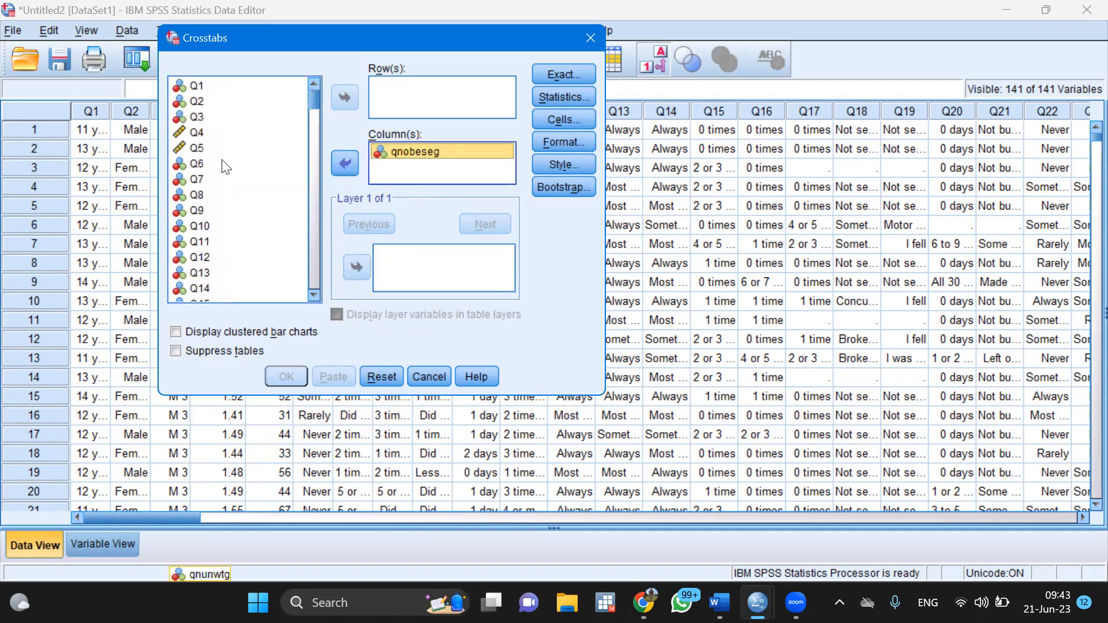
right_click(227, 168)
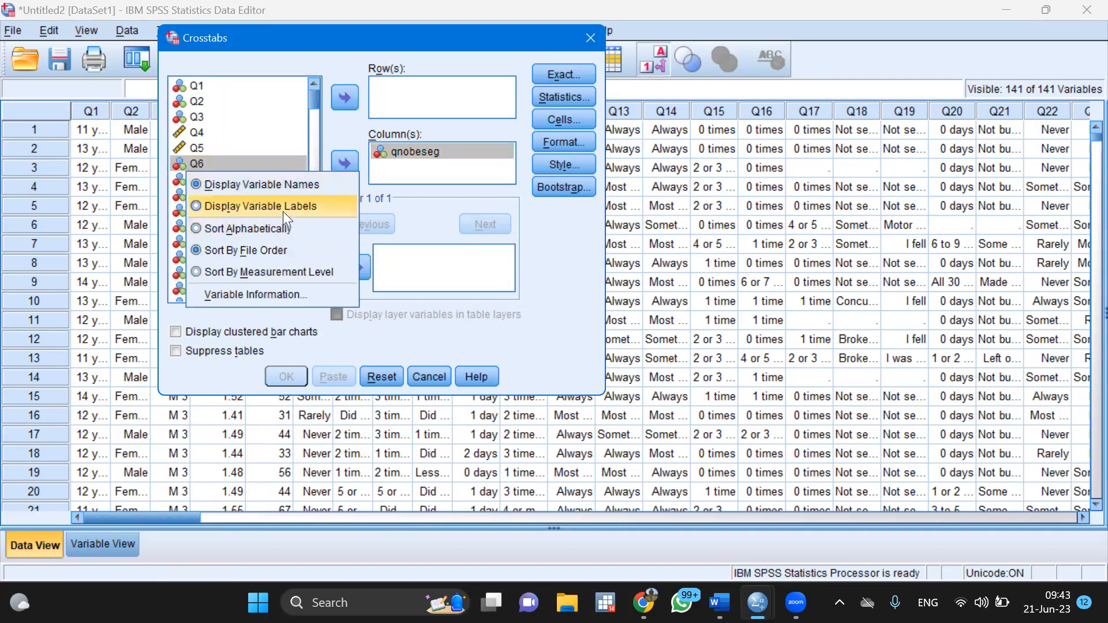
click(290, 207)
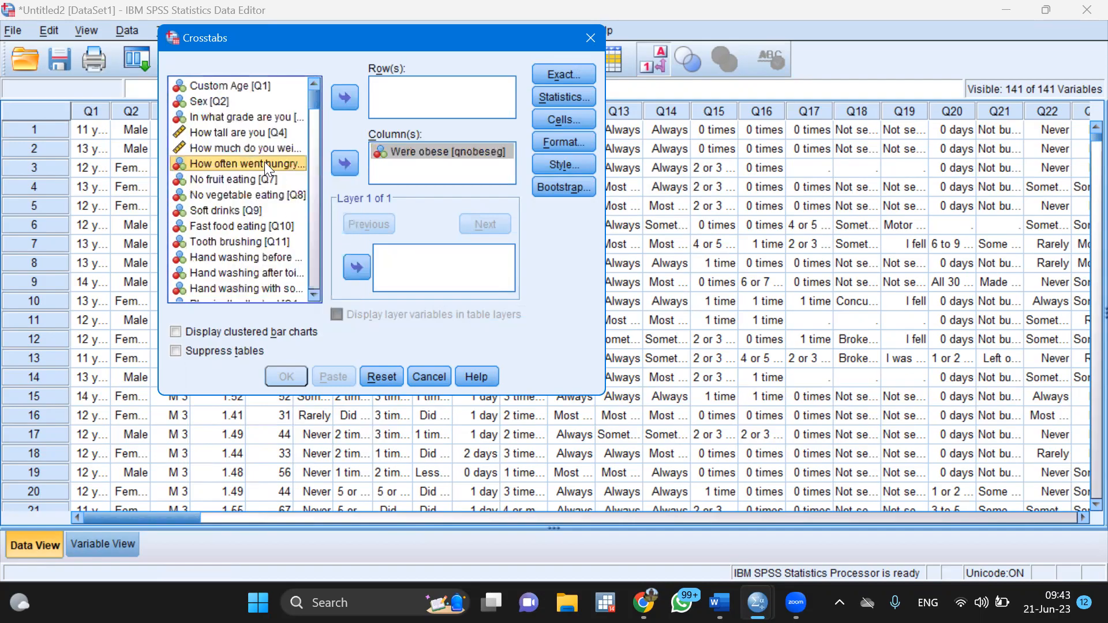
click(200, 101)
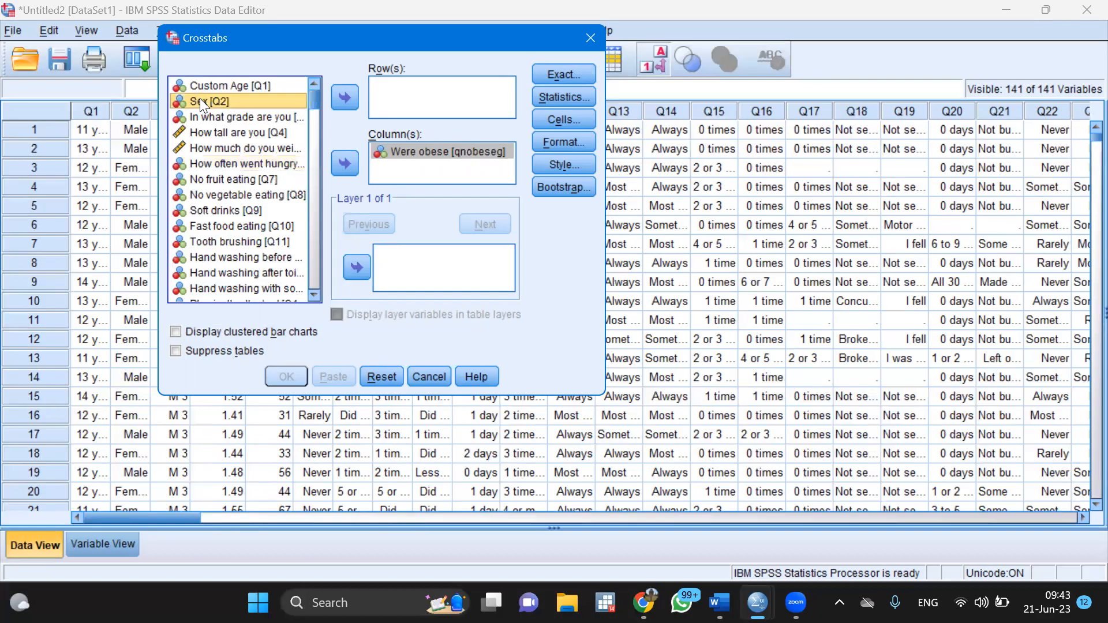
click(346, 97)
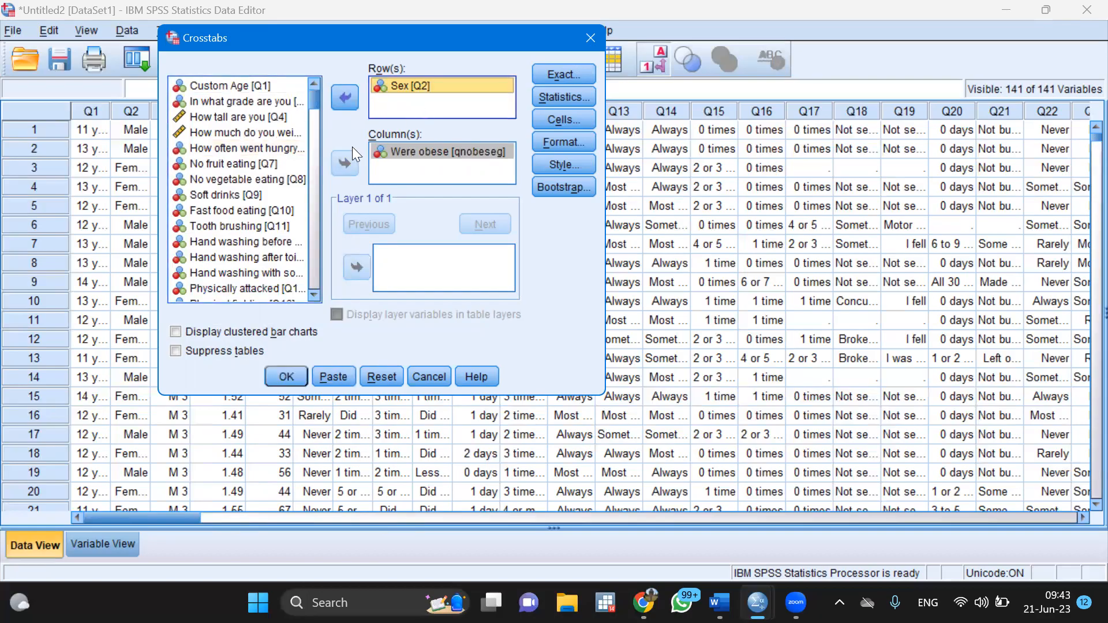
scroll(259, 181, down, 10)
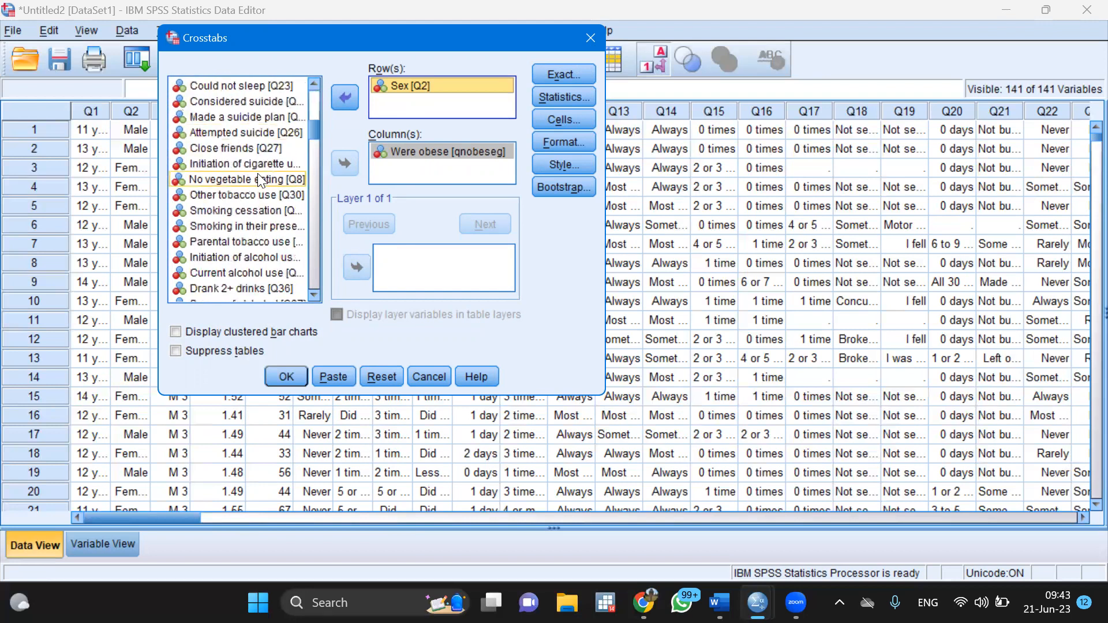
scroll(259, 180, down, 15)
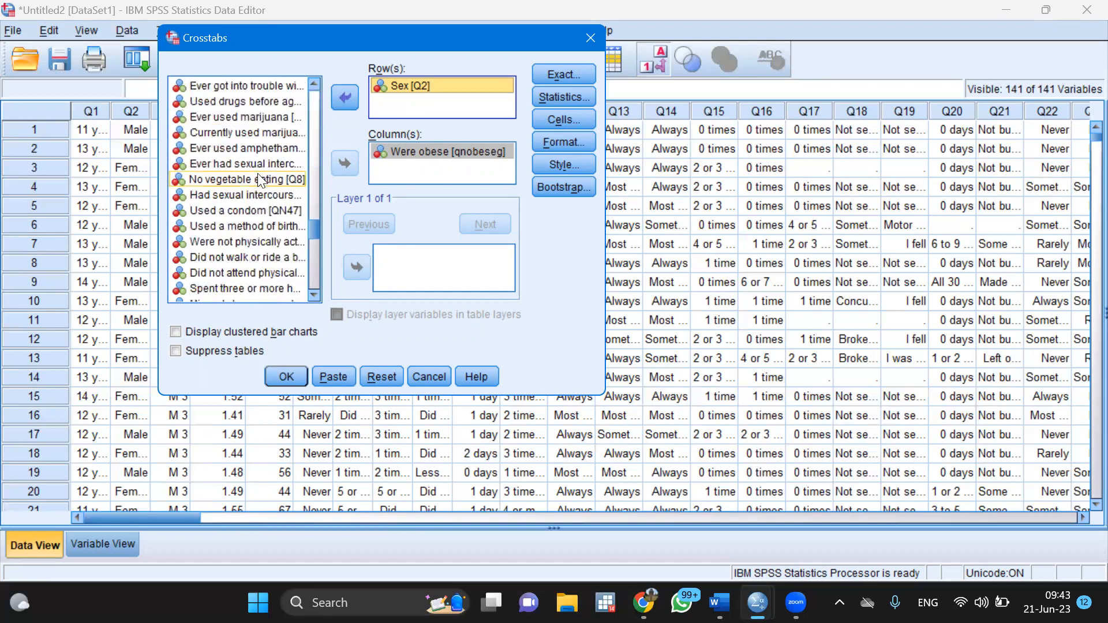
scroll(259, 180, up, 2)
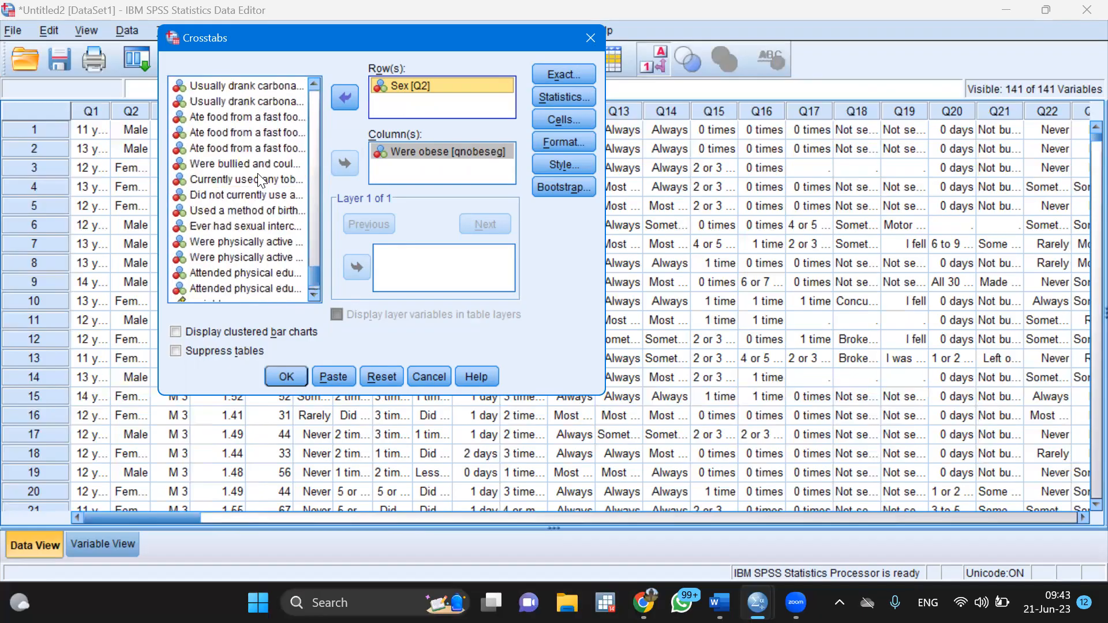
scroll(283, 247, down, 2)
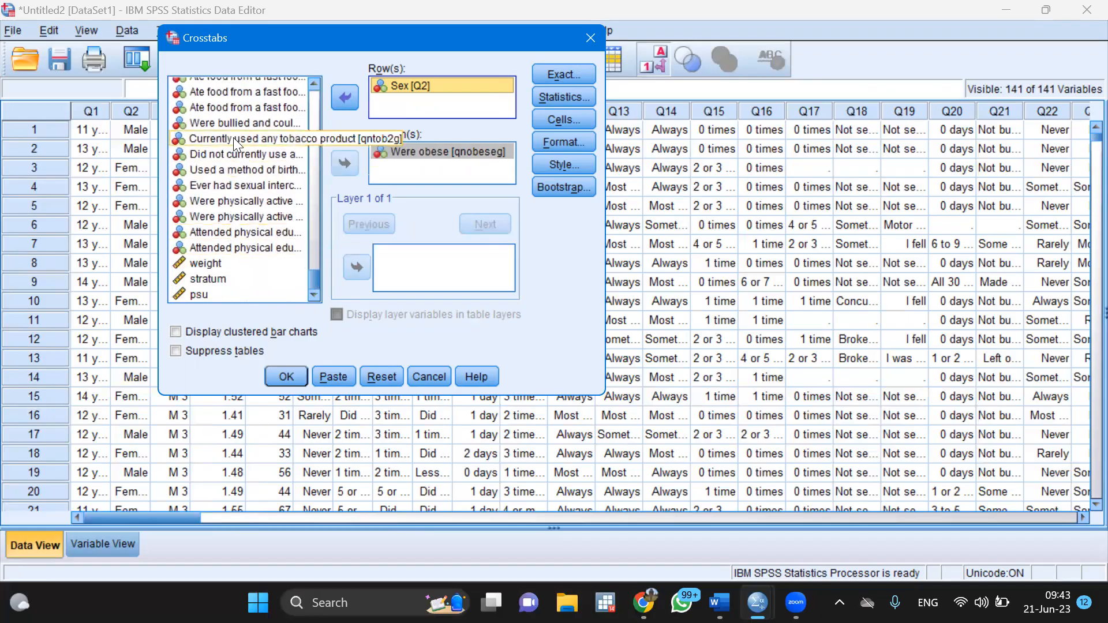
scroll(233, 138, up, 1)
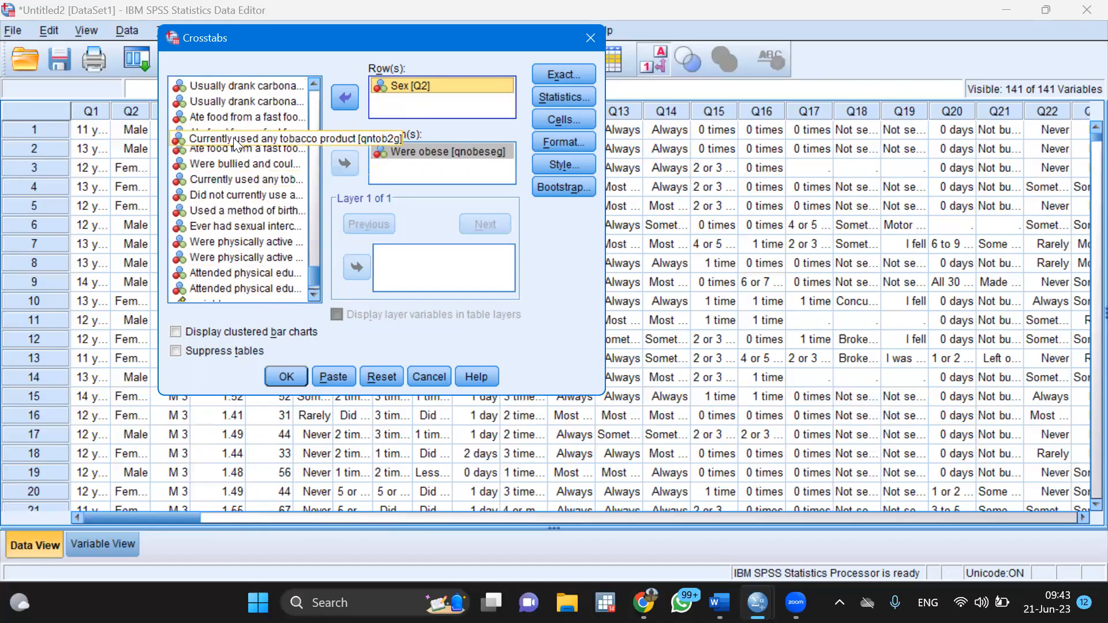
click(248, 99)
click(392, 88)
click(345, 96)
View the variable information for "Usually ate vegetables one or more times per day" (qnveg1g).
scroll(238, 167, down, 8)
scroll(239, 166, down, 10)
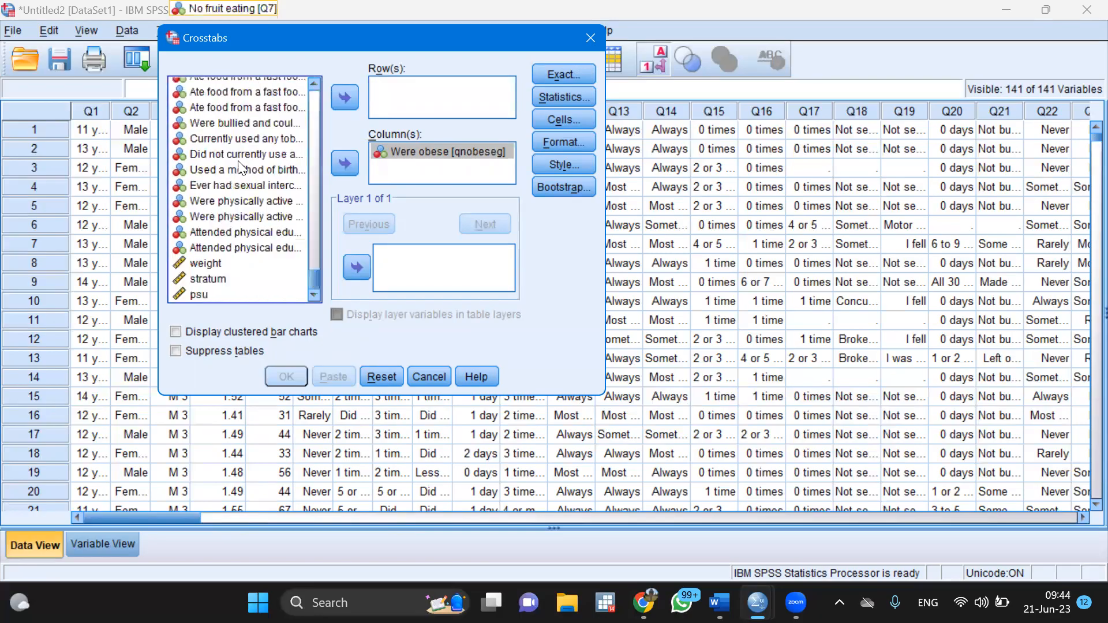
scroll(239, 169, up, 3)
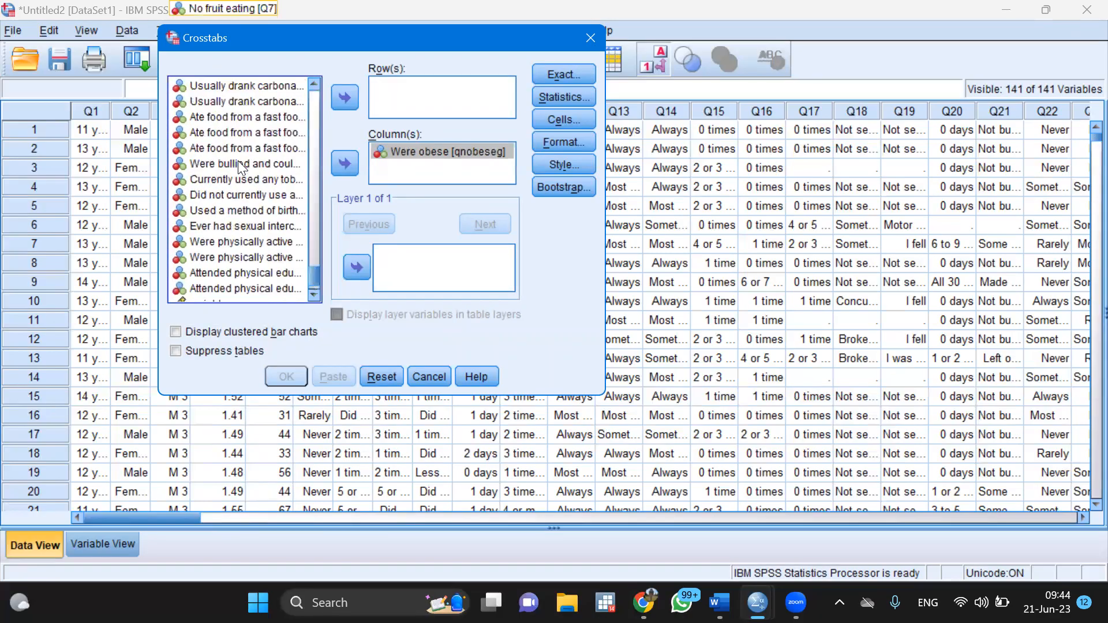
scroll(224, 106, up, 6)
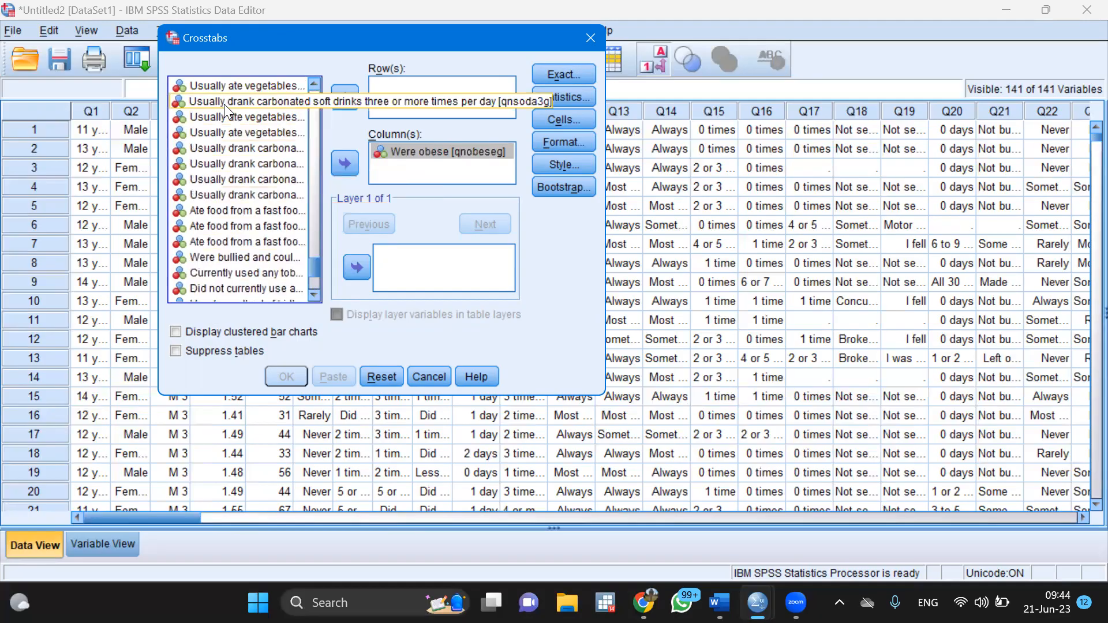
right_click(224, 104)
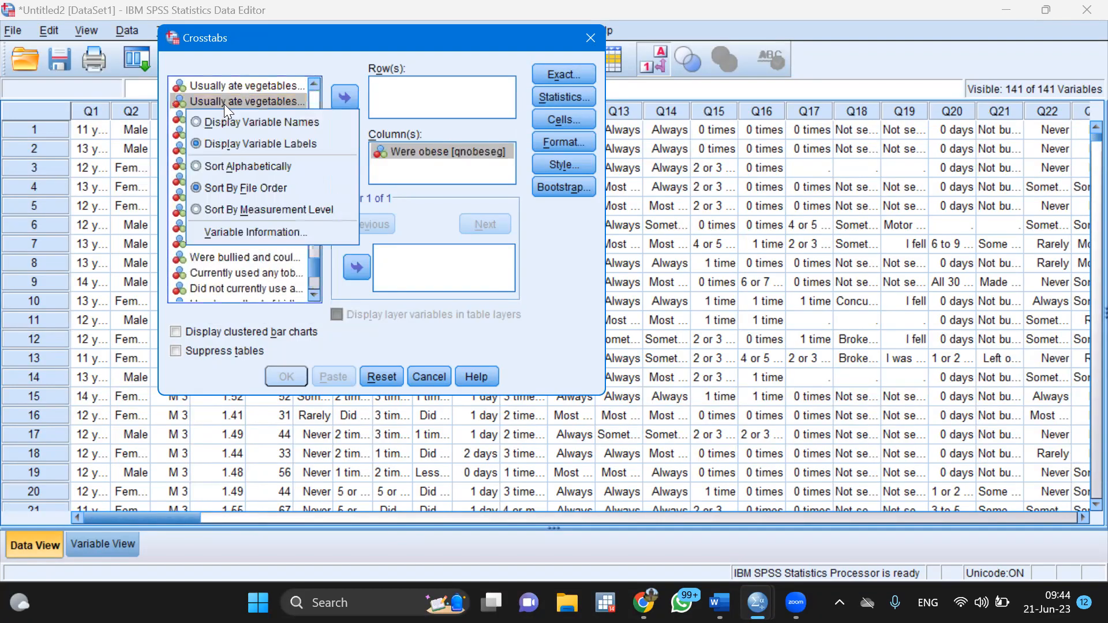
click(267, 232)
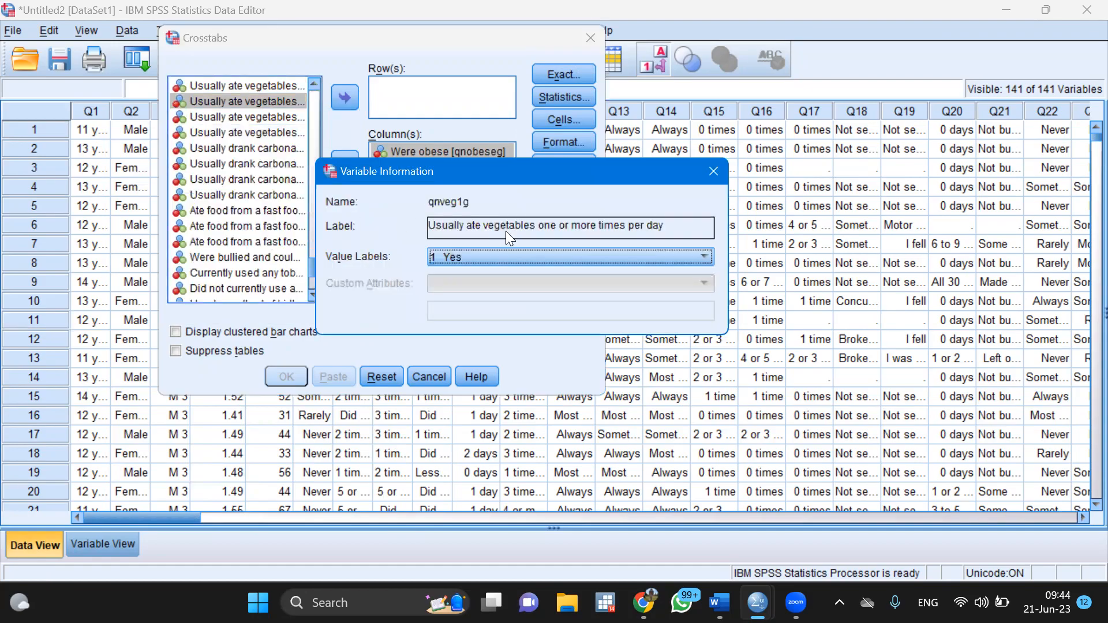
click(713, 171)
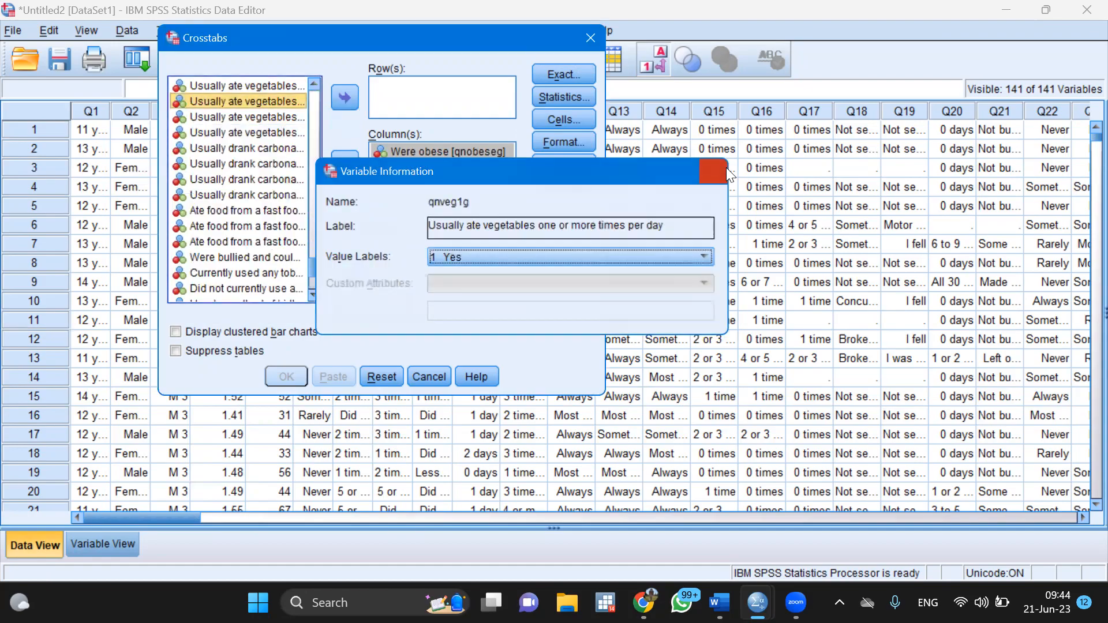
Check the variable information for qnsoda2g, carbonated soft drinks two or more times per day, and assign it as the row variable.
click(250, 151)
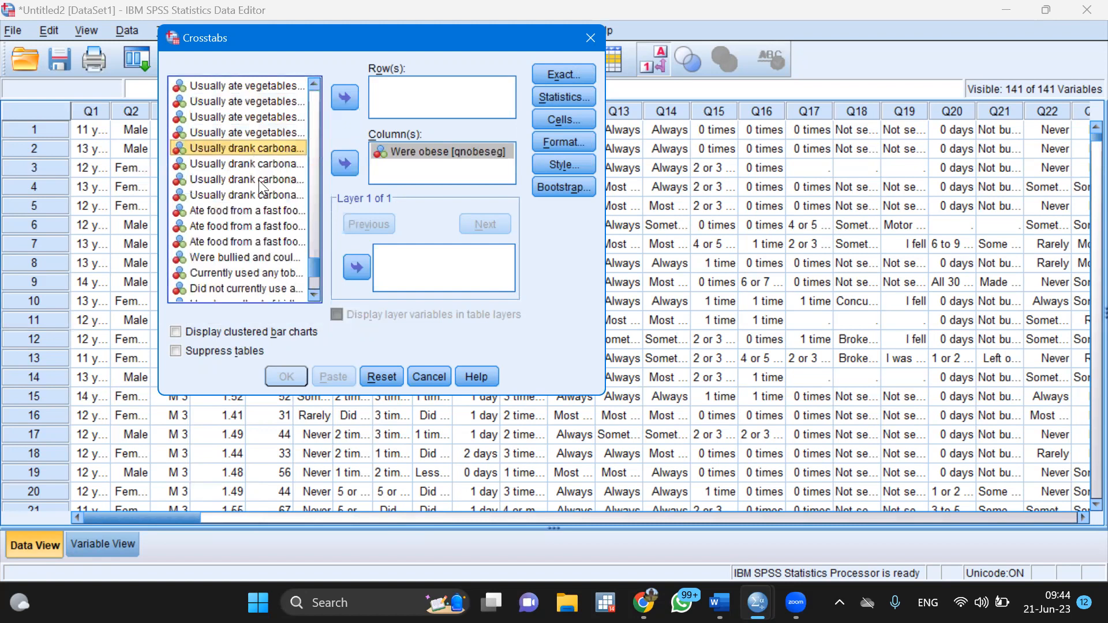
right_click(259, 180)
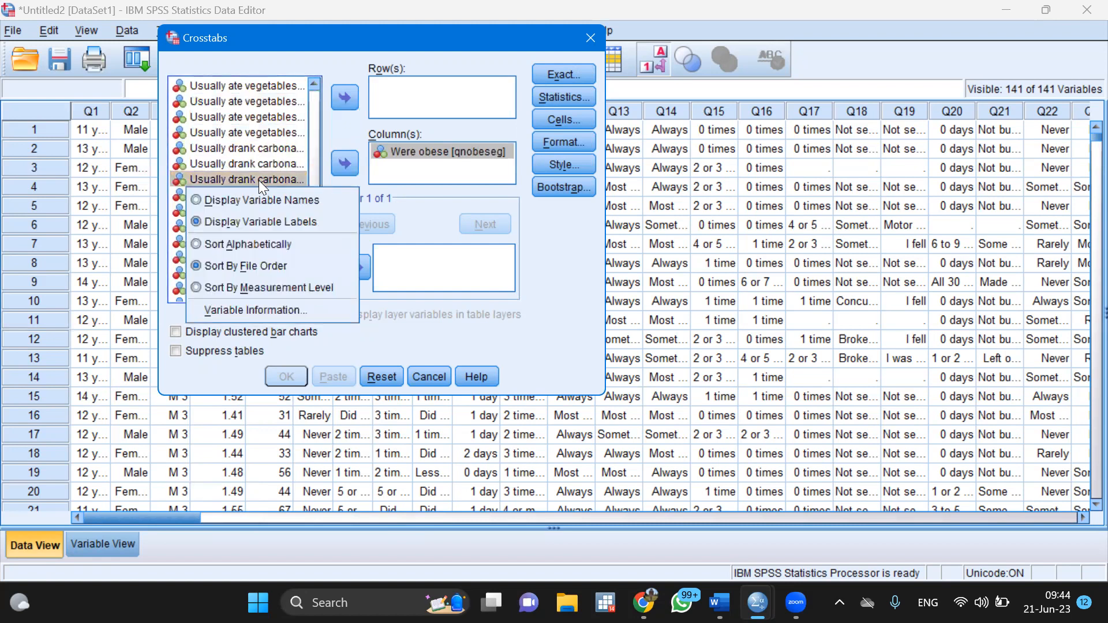
click(269, 315)
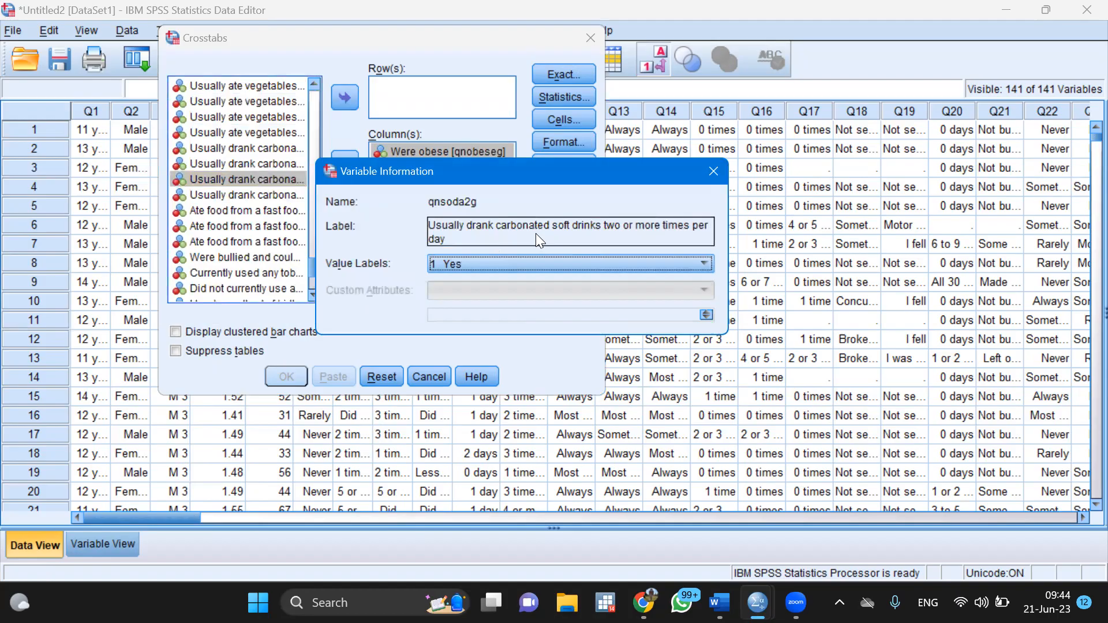
click(710, 174)
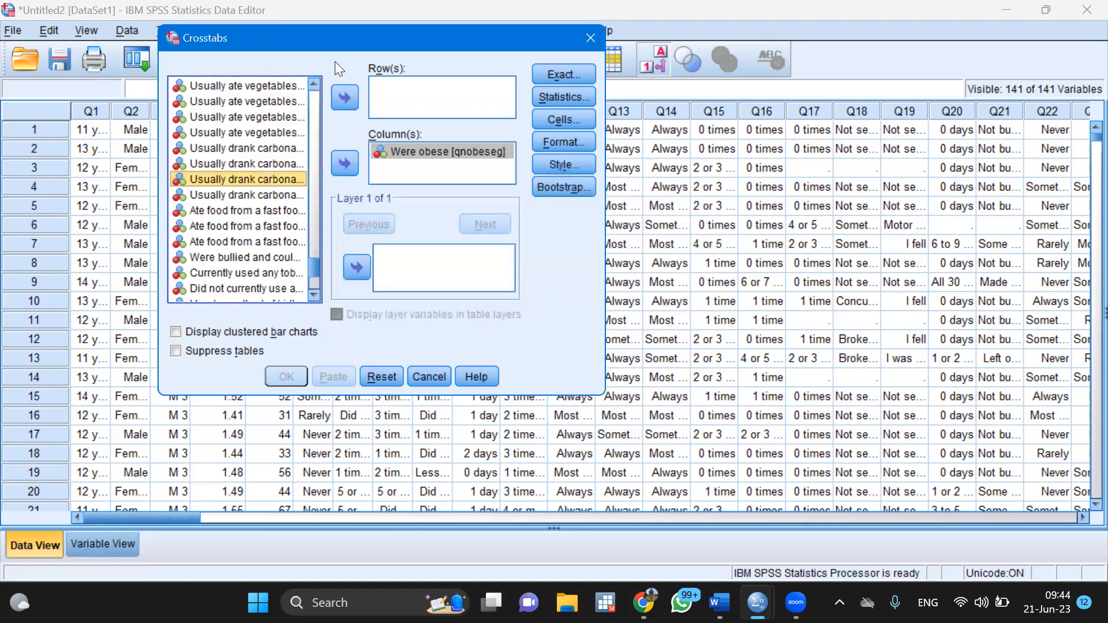
click(352, 97)
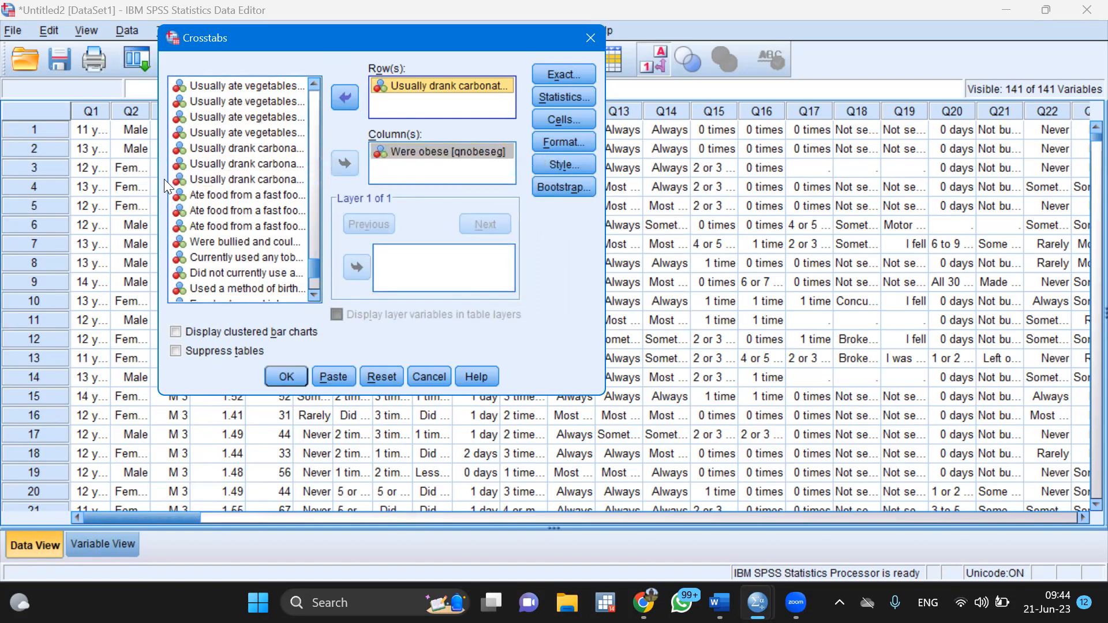
scroll(282, 149, up, 20)
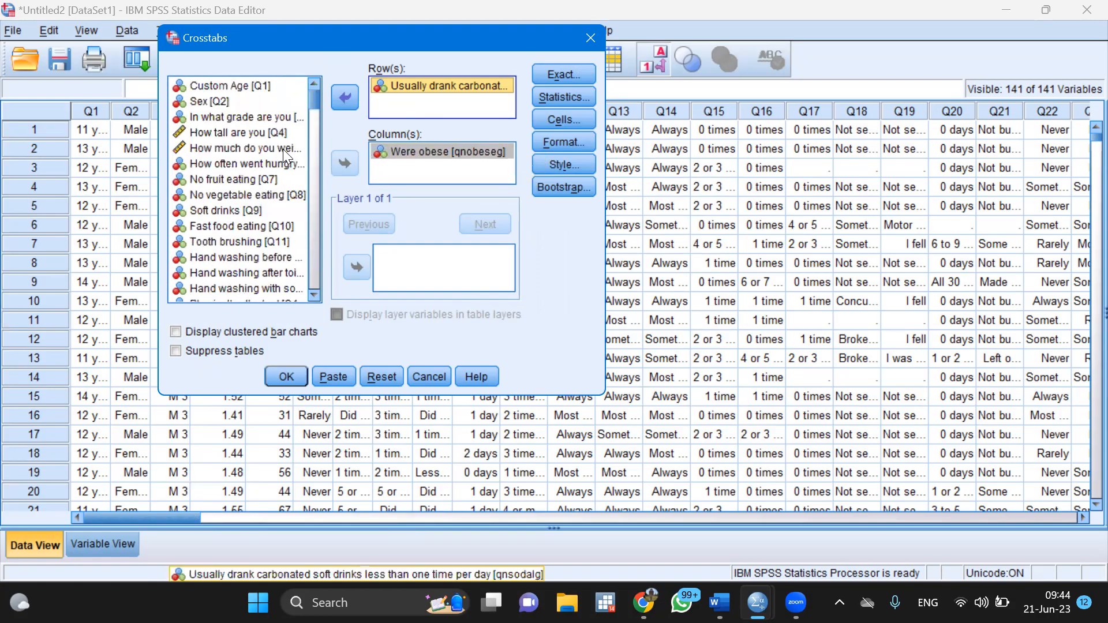
Add Sex [Q2] and "Usually ate vegetables three or more times per day" as row variables in the crosstab.
click(197, 101)
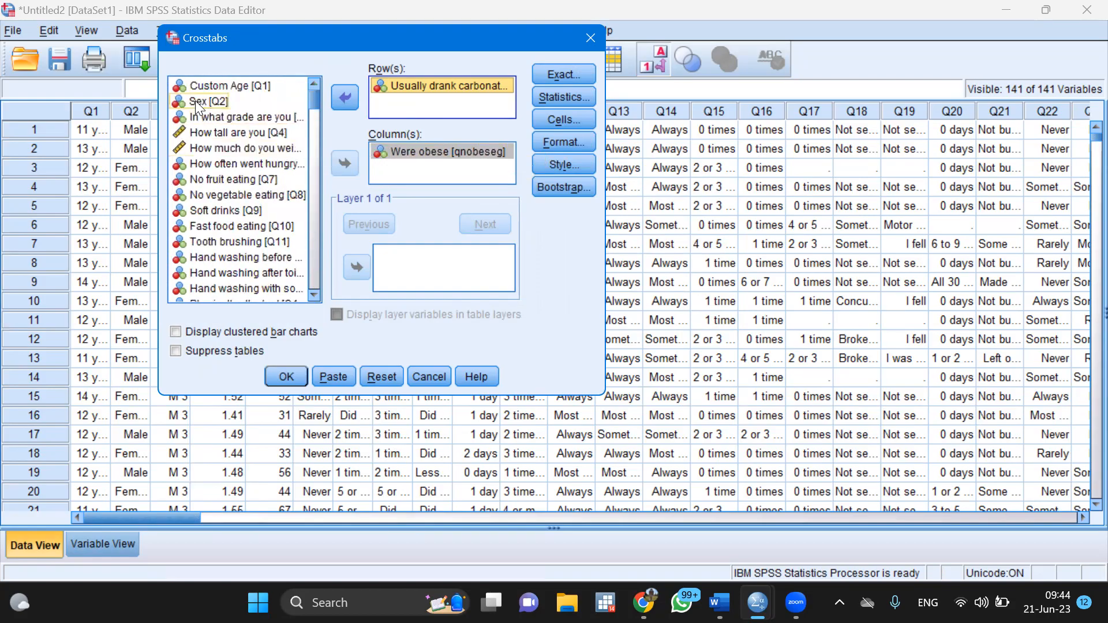
click(340, 97)
scroll(273, 165, down, 15)
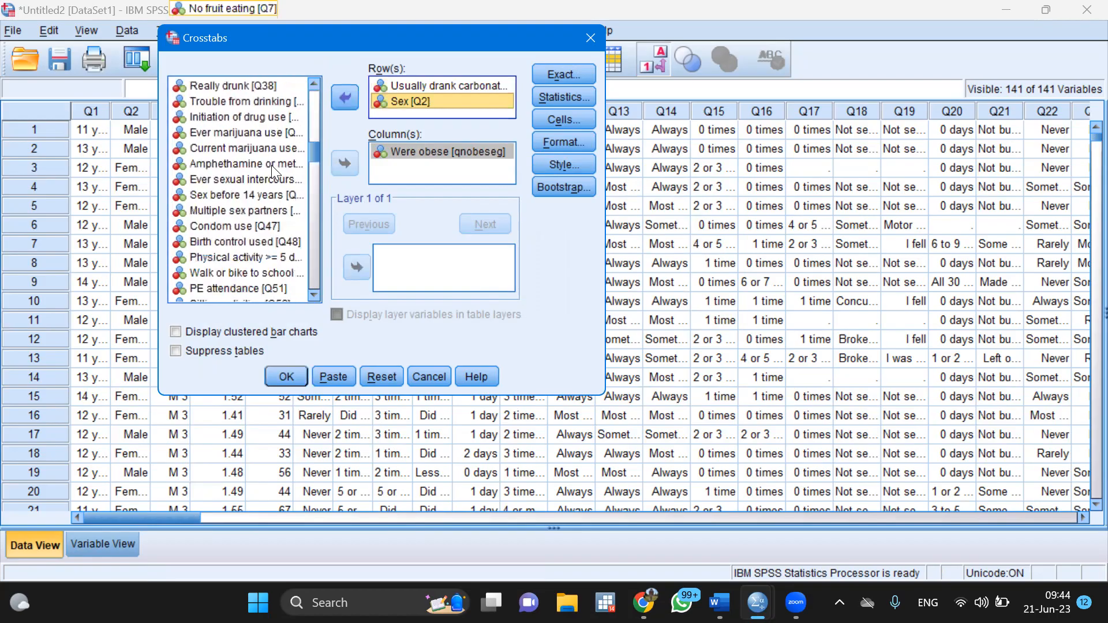
scroll(271, 165, down, 13)
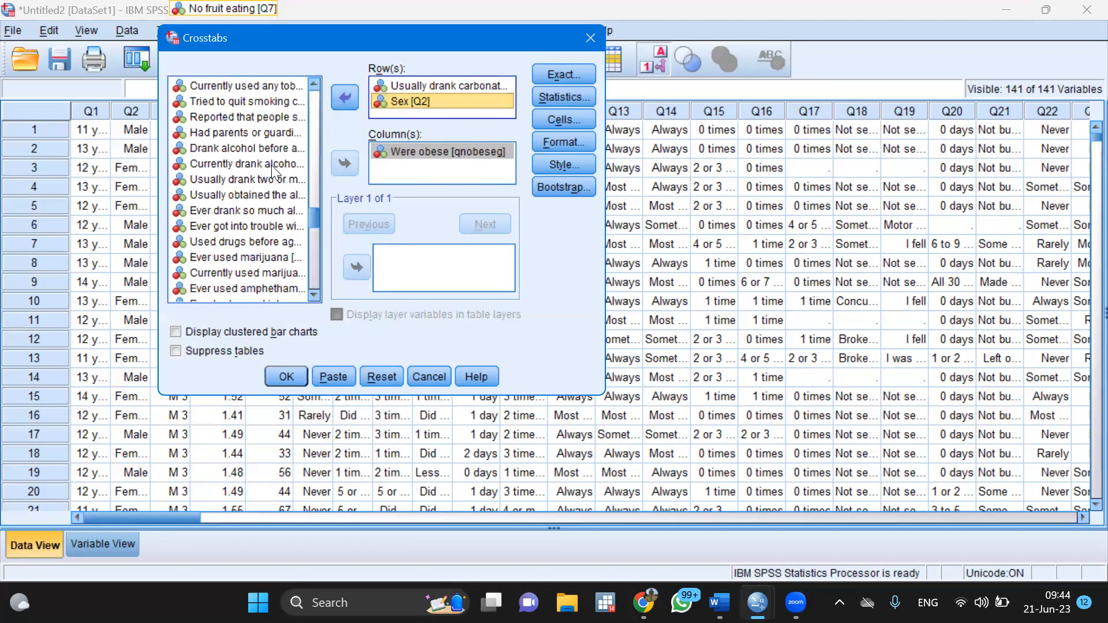
scroll(244, 244, down, 4)
scroll(247, 244, up, 4)
scroll(247, 244, down, 10)
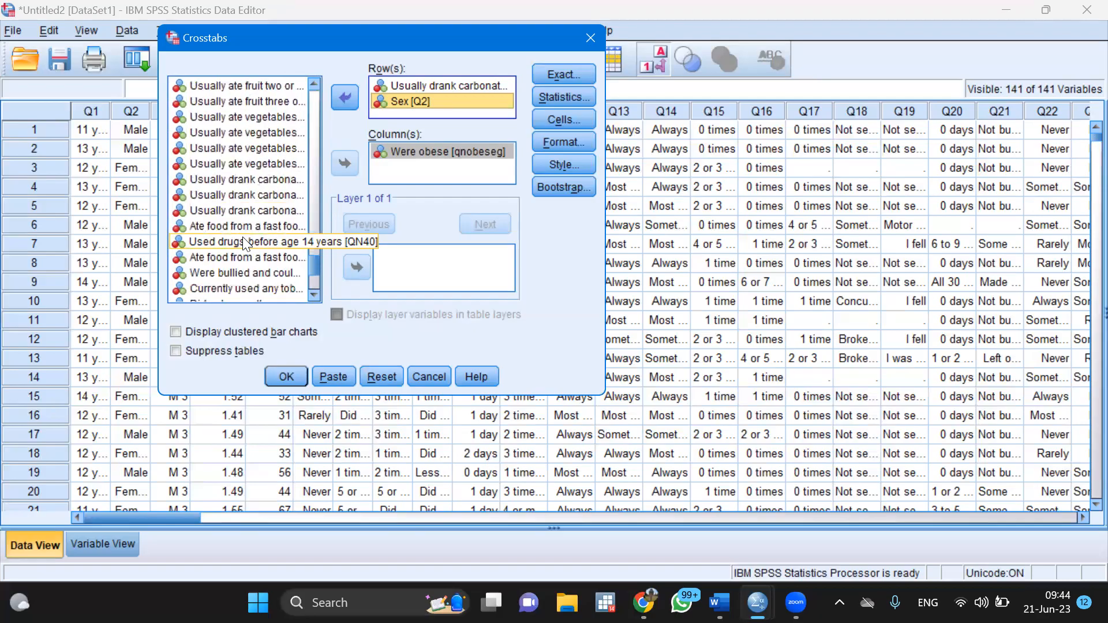
click(258, 165)
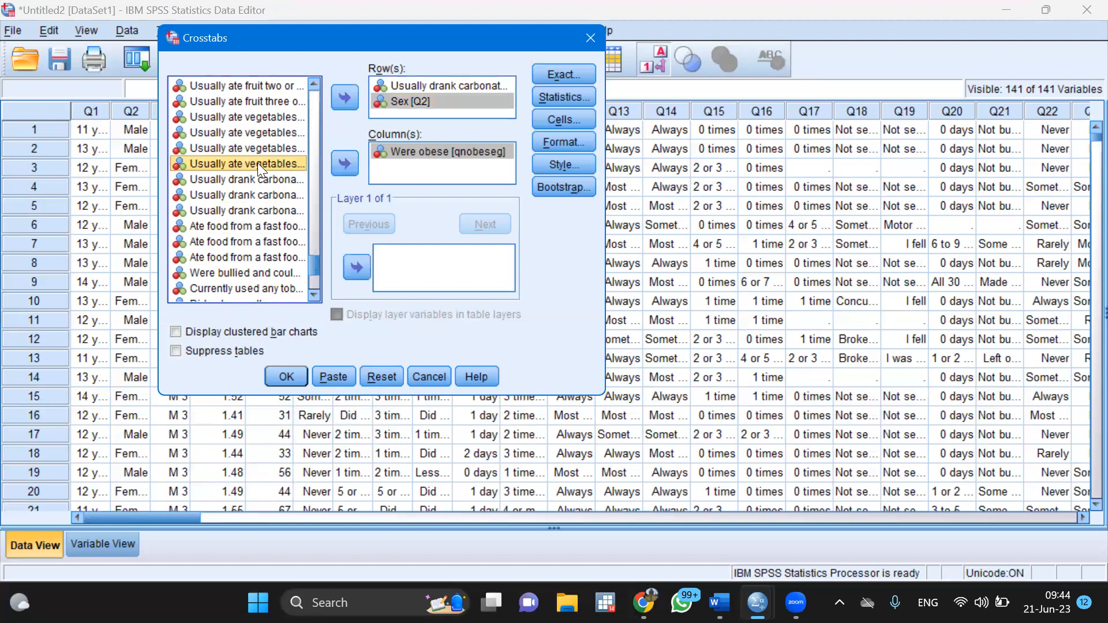
click(344, 99)
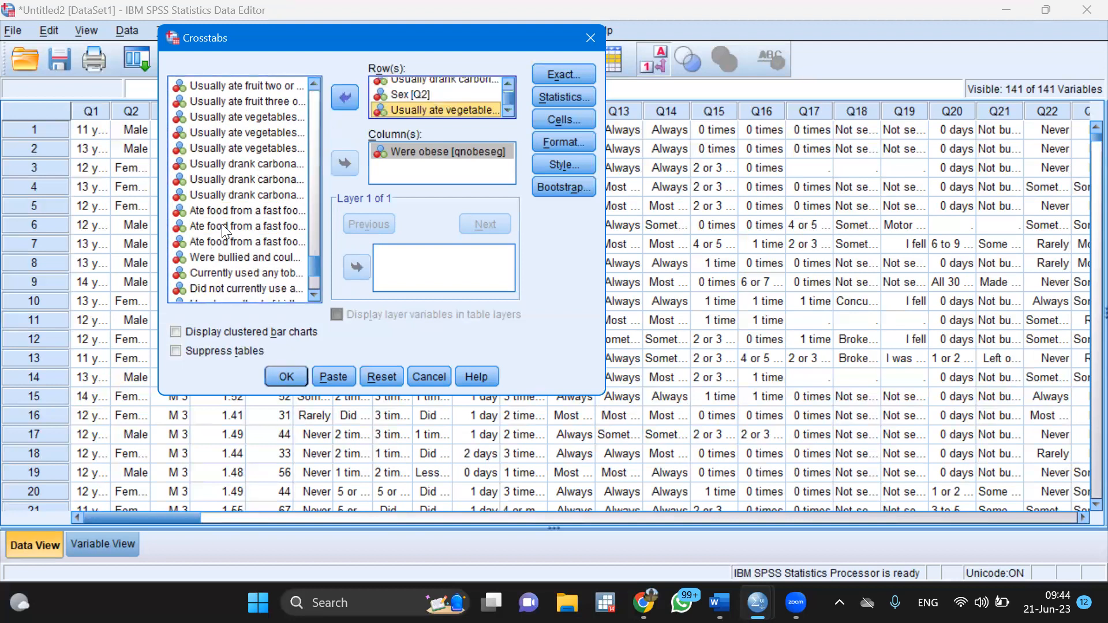
Add "Were physically active at least 60 minutes per day on 5 or more days" as another row variable.
scroll(222, 225, down, 2)
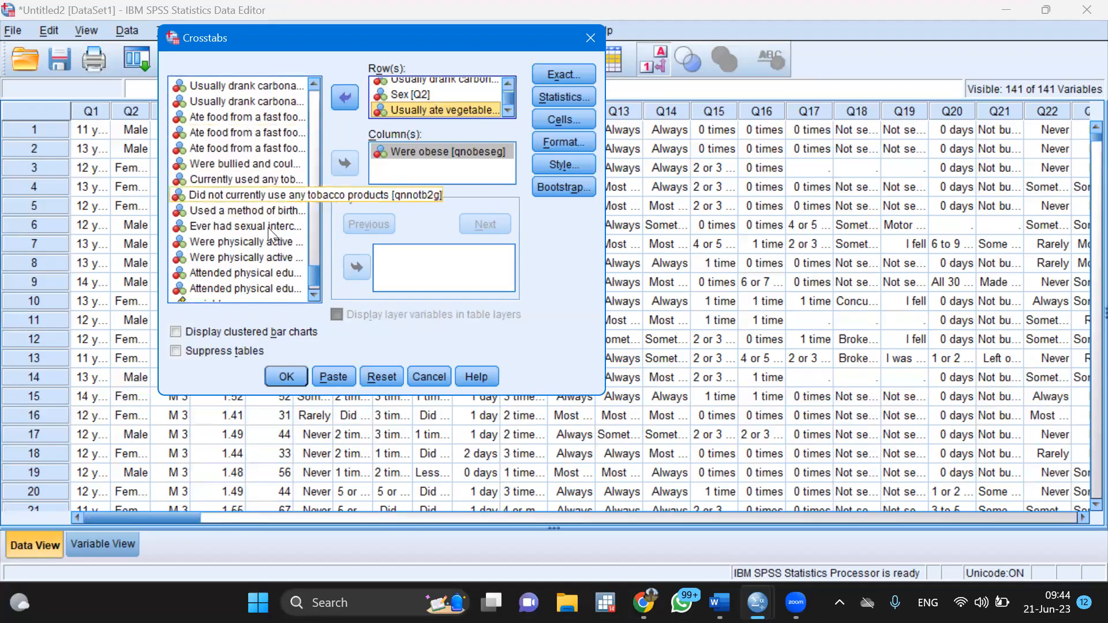
click(243, 242)
click(345, 96)
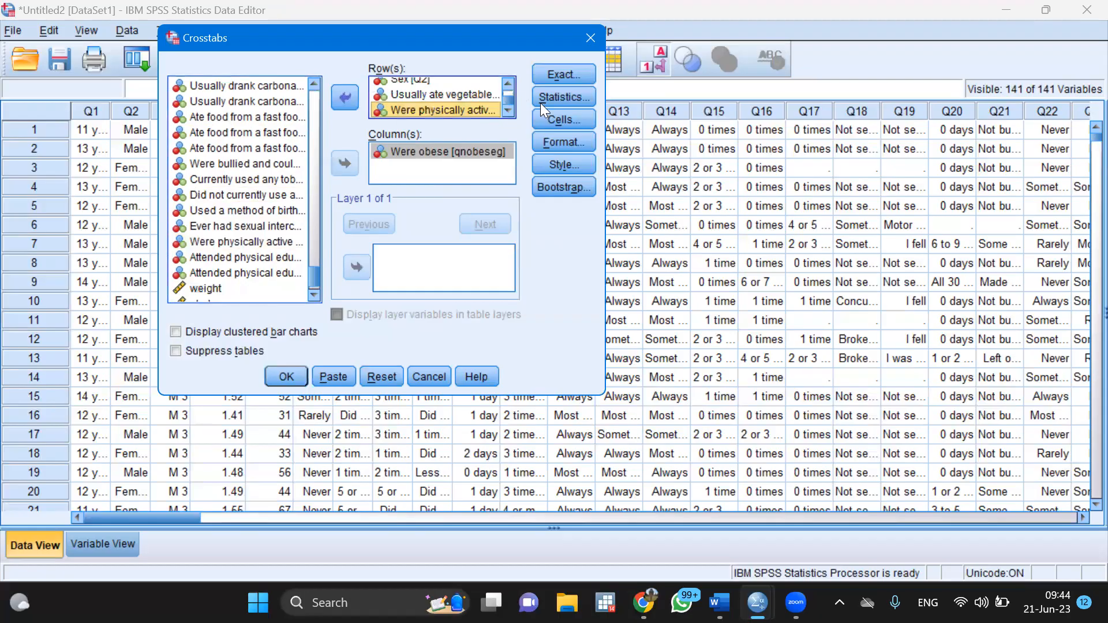
Request the Risk statistic along with Chi-square and run the crosstabs.
click(586, 96)
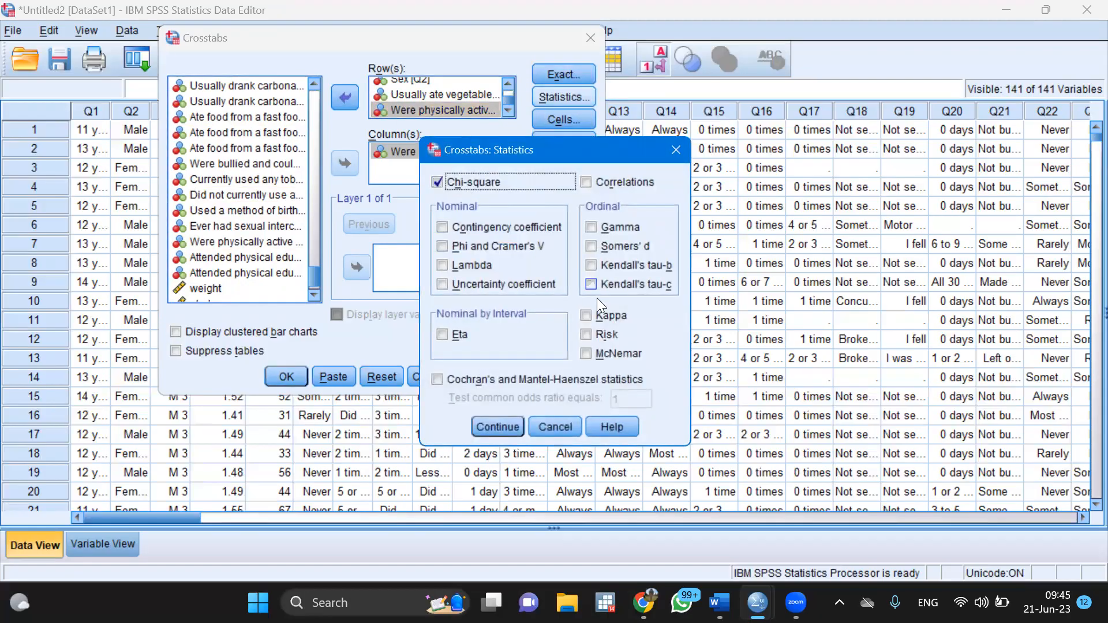
click(610, 330)
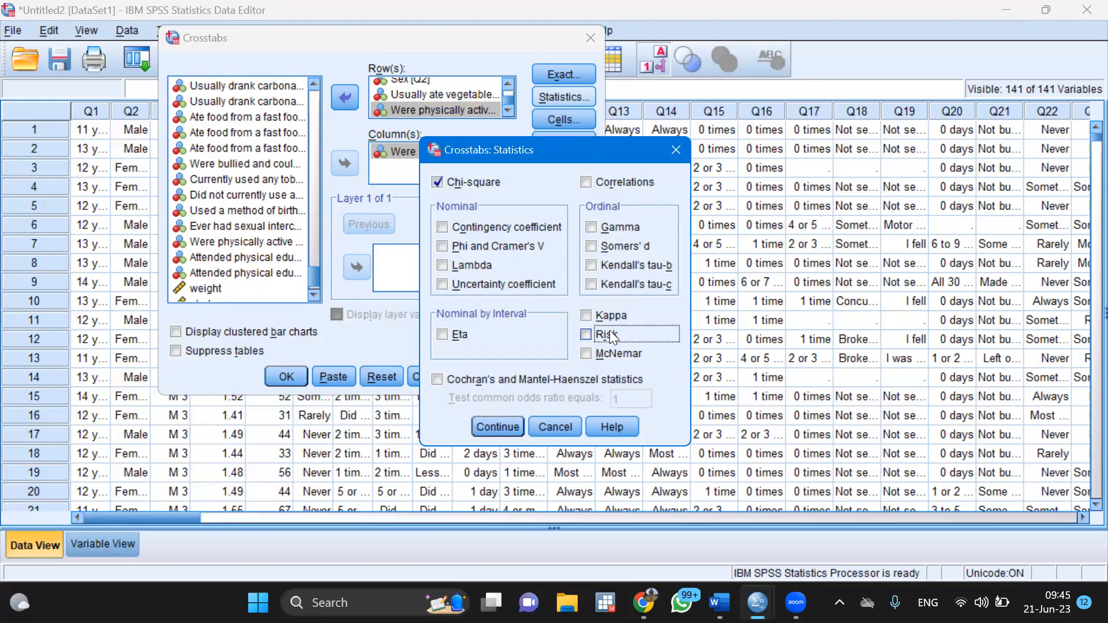
click(495, 431)
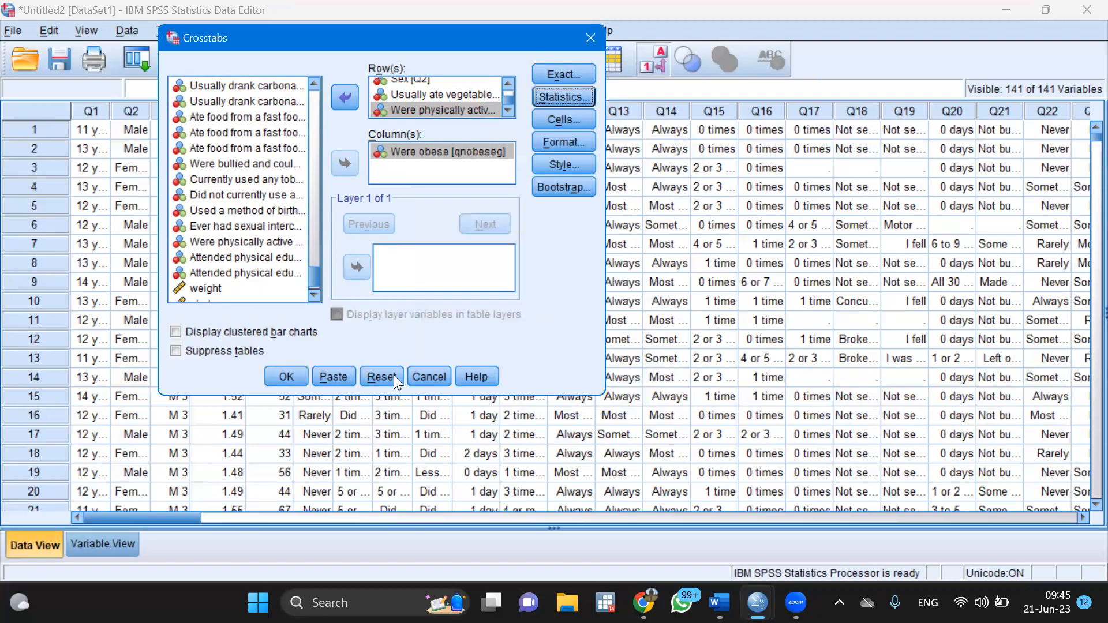
click(285, 382)
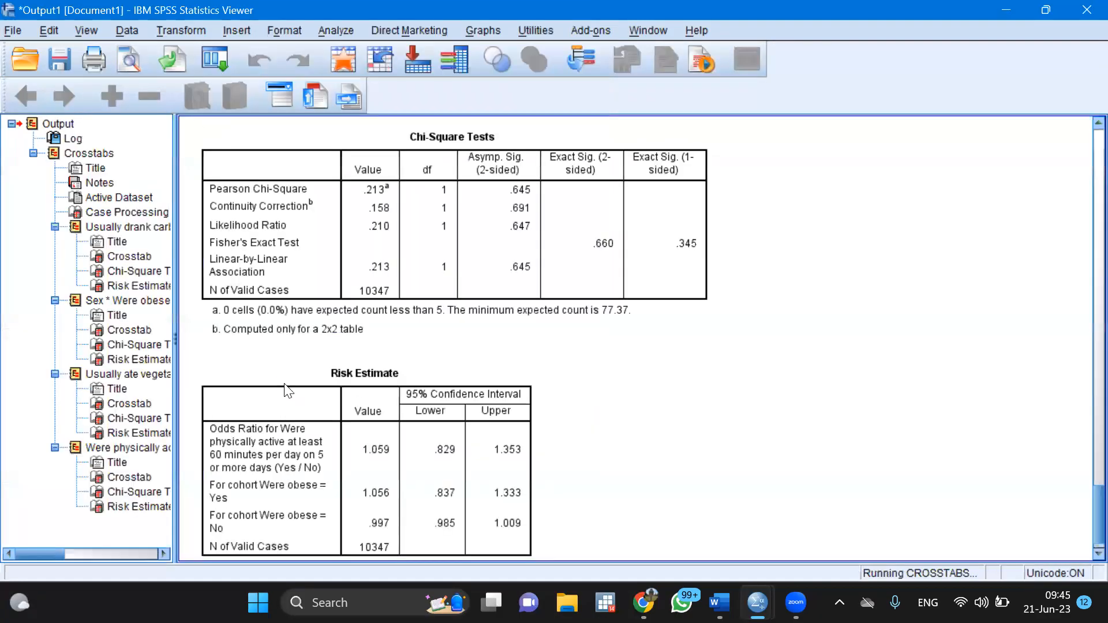
Examine the crosstab, chi-square and risk estimate tables for soft drinks and for sex against obesity.
scroll(422, 348, down, 3)
scroll(421, 346, down, 10)
scroll(422, 346, up, 10)
scroll(422, 346, up, 1)
scroll(421, 346, down, 3)
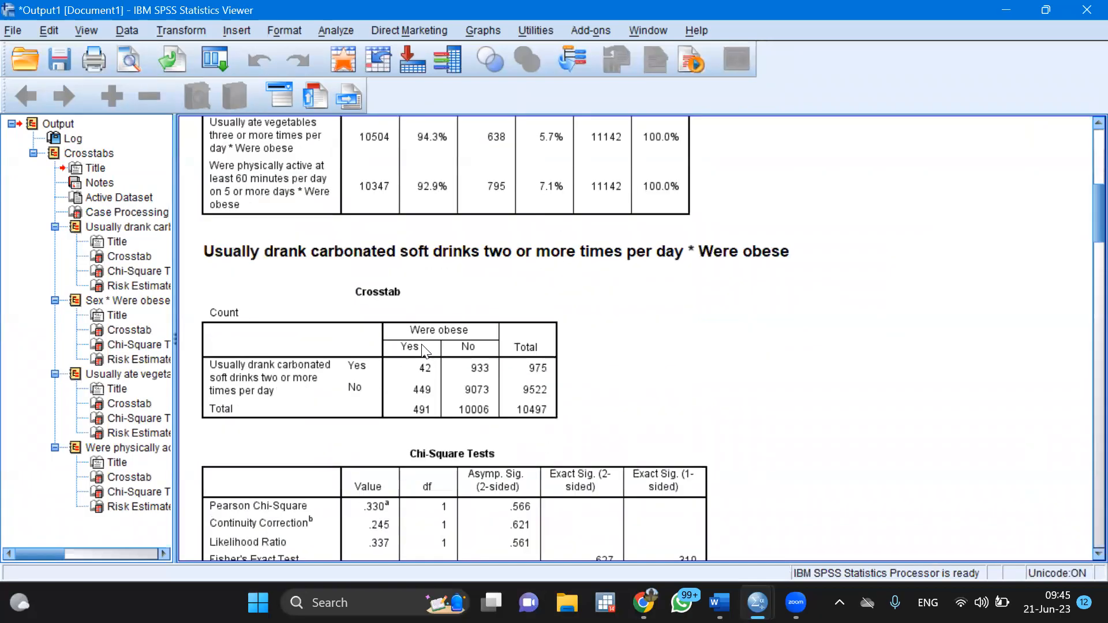
scroll(422, 348, down, 9)
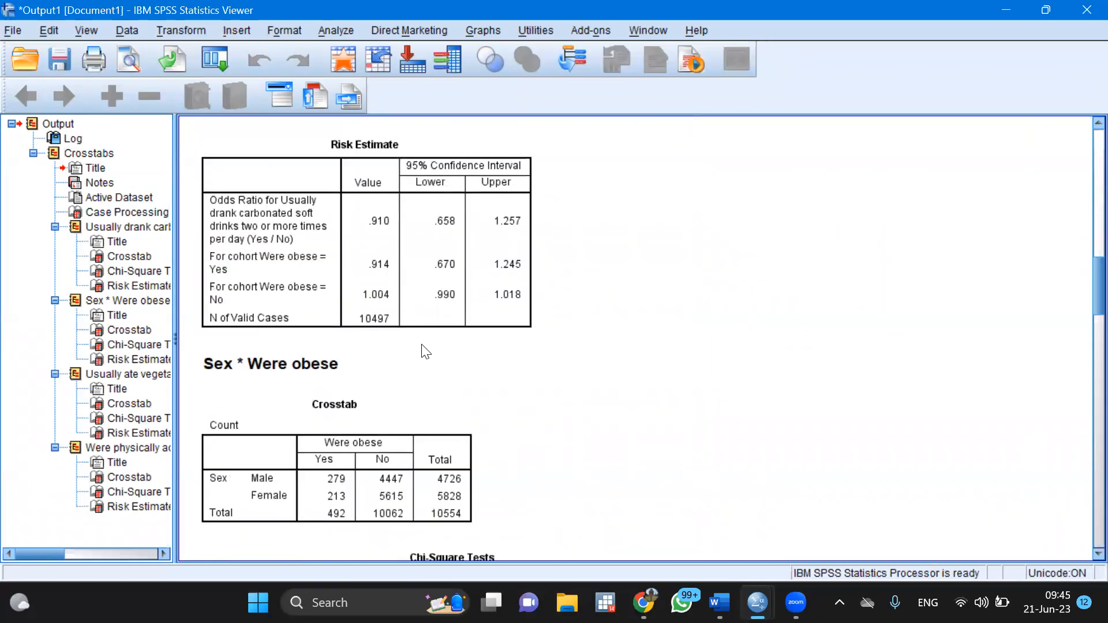
scroll(425, 349, down, 4)
click(219, 130)
click(330, 212)
scroll(369, 281, down, 1)
click(369, 281)
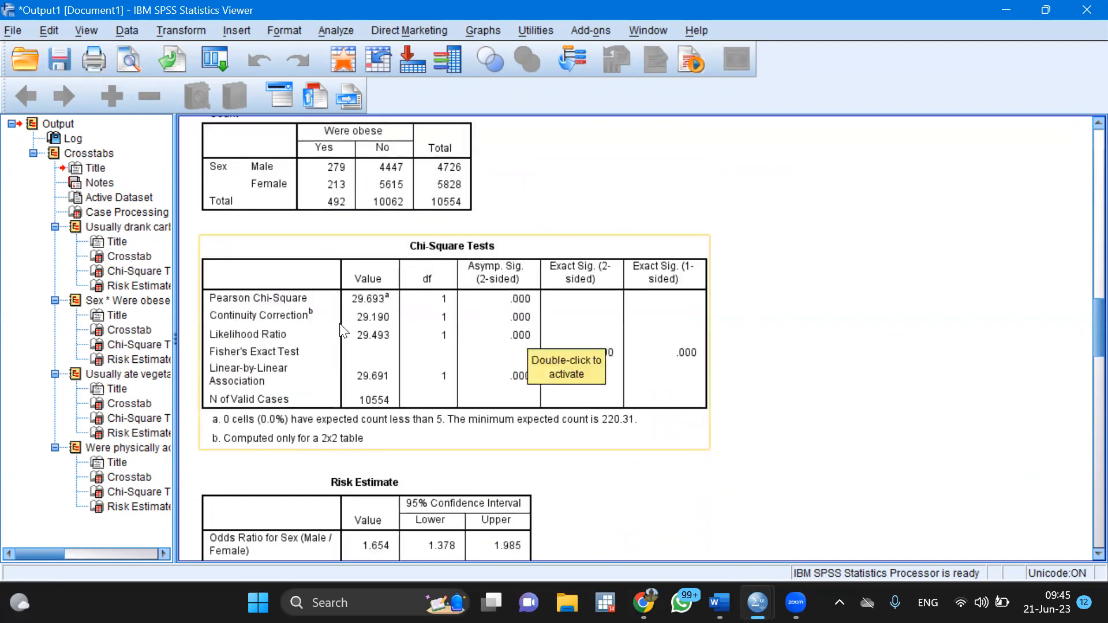
Review the chi-square significance and risk estimates for vegetable eating and physical activity against obesity.
scroll(519, 322, down, 10)
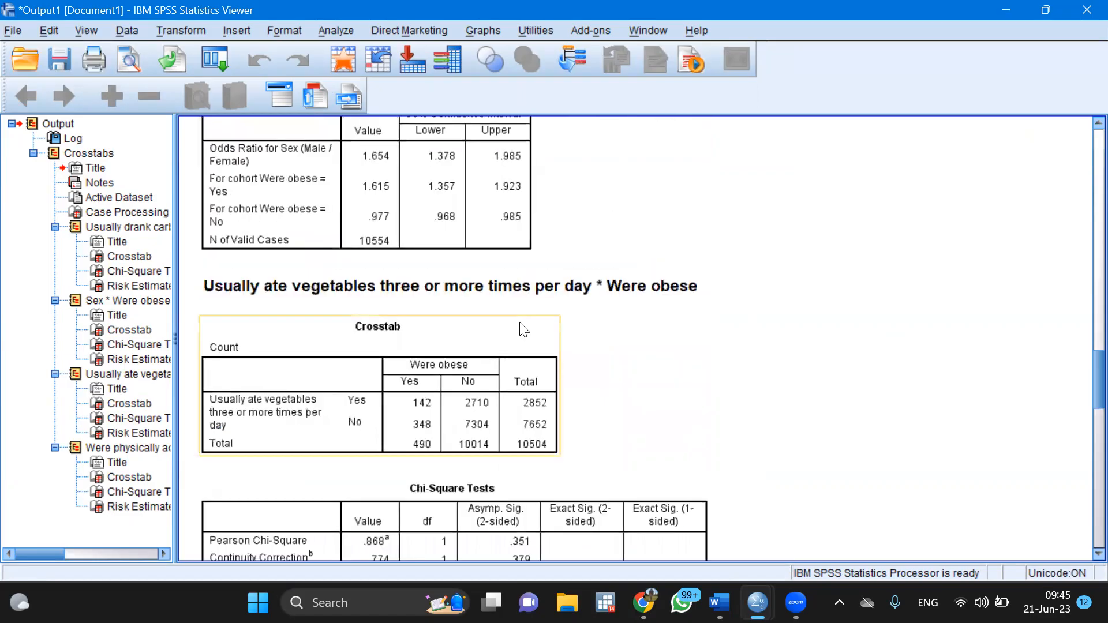
scroll(521, 230, up, 1)
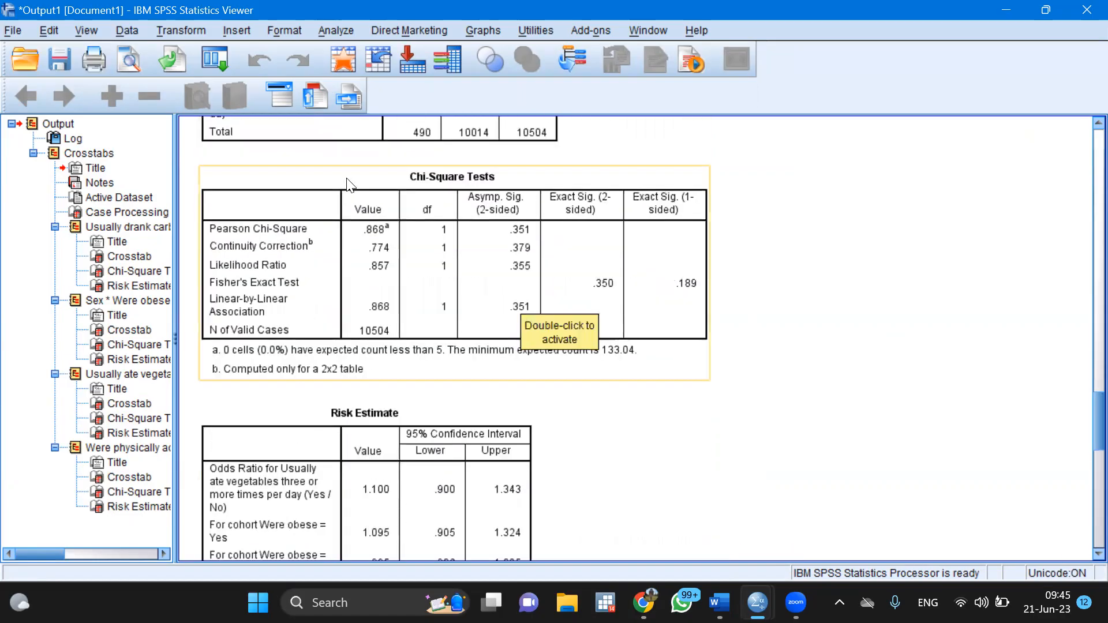
scroll(421, 242, up, 2)
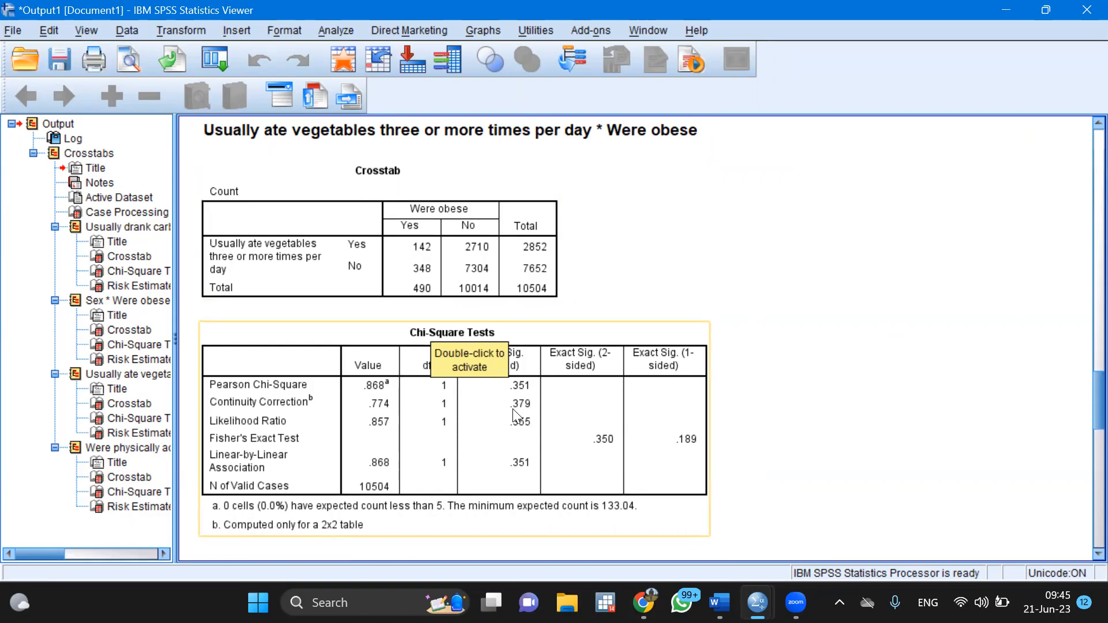
scroll(514, 412, down, 10)
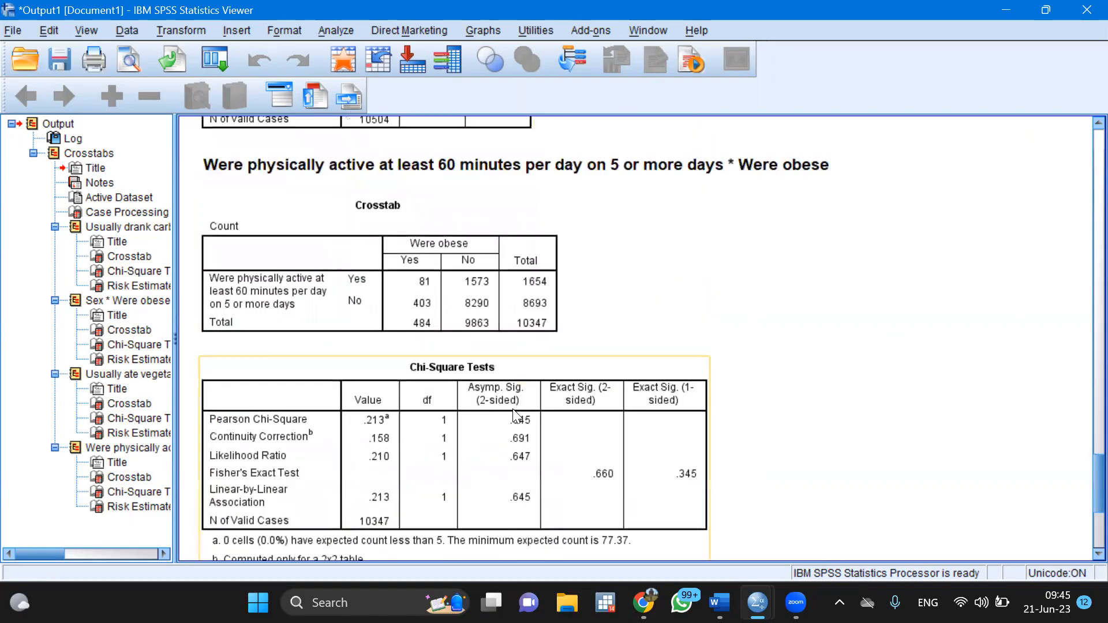
scroll(514, 412, down, 5)
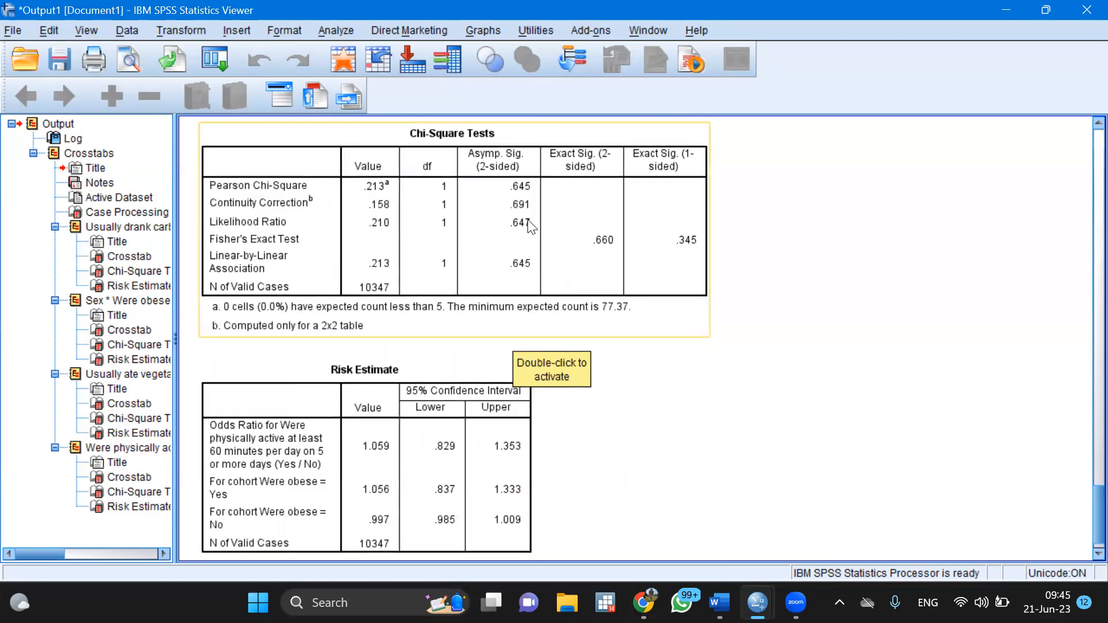
scroll(532, 226, up, 3)
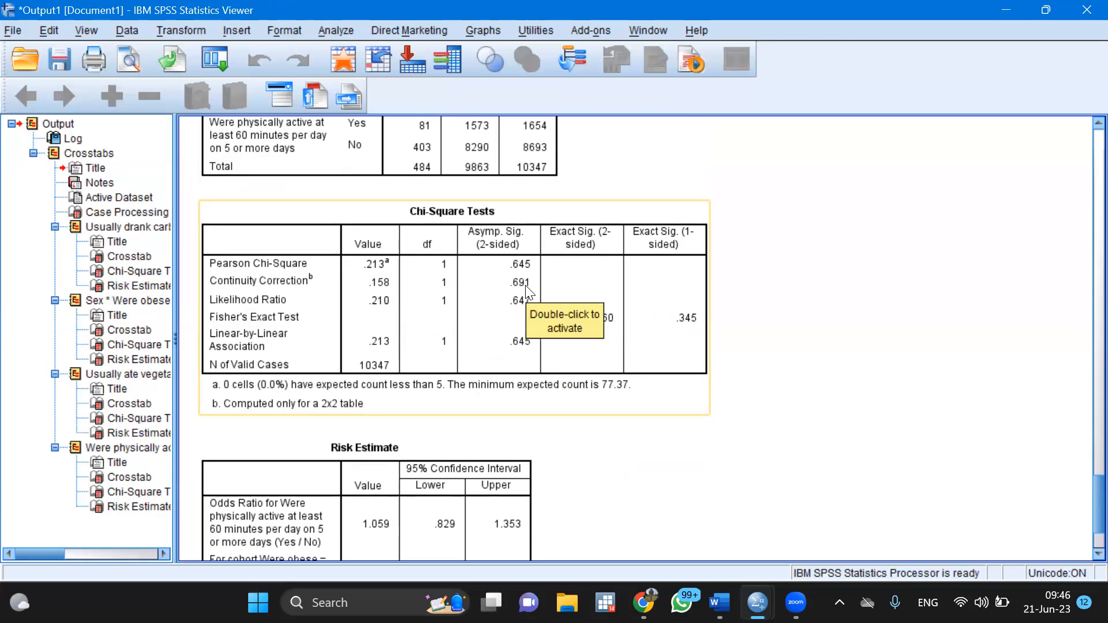
Start a Binary Logistic regression and list its variables by name.
click(333, 33)
mouse_move(429, 216)
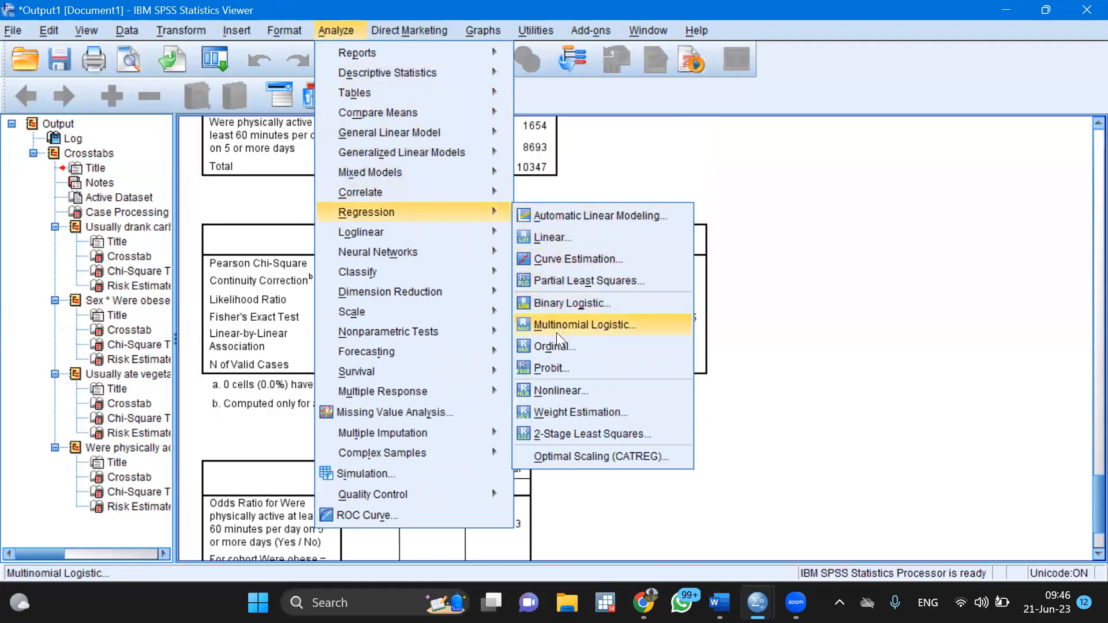
click(571, 302)
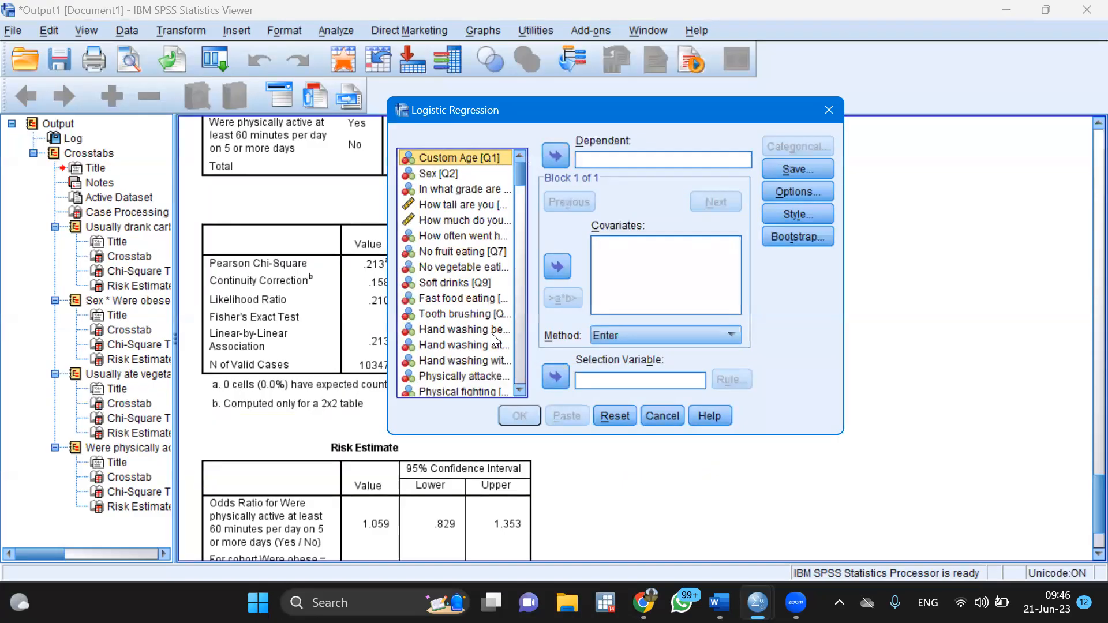
scroll(491, 333, down, 8)
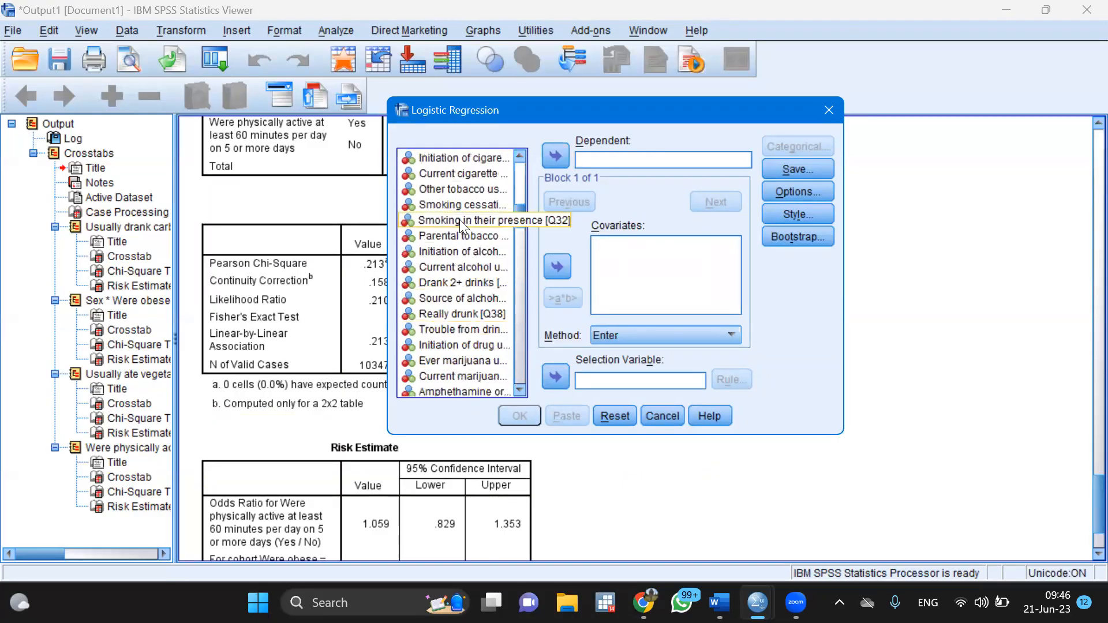
scroll(460, 223, down, 2)
scroll(453, 283, down, 10)
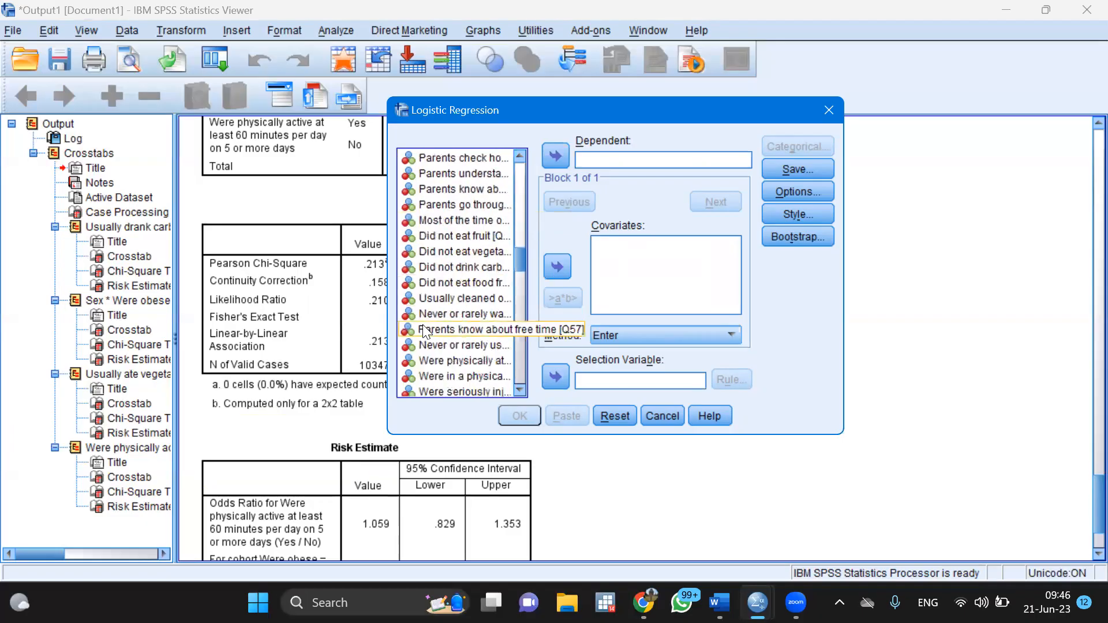
scroll(427, 224, down, 4)
right_click(426, 224)
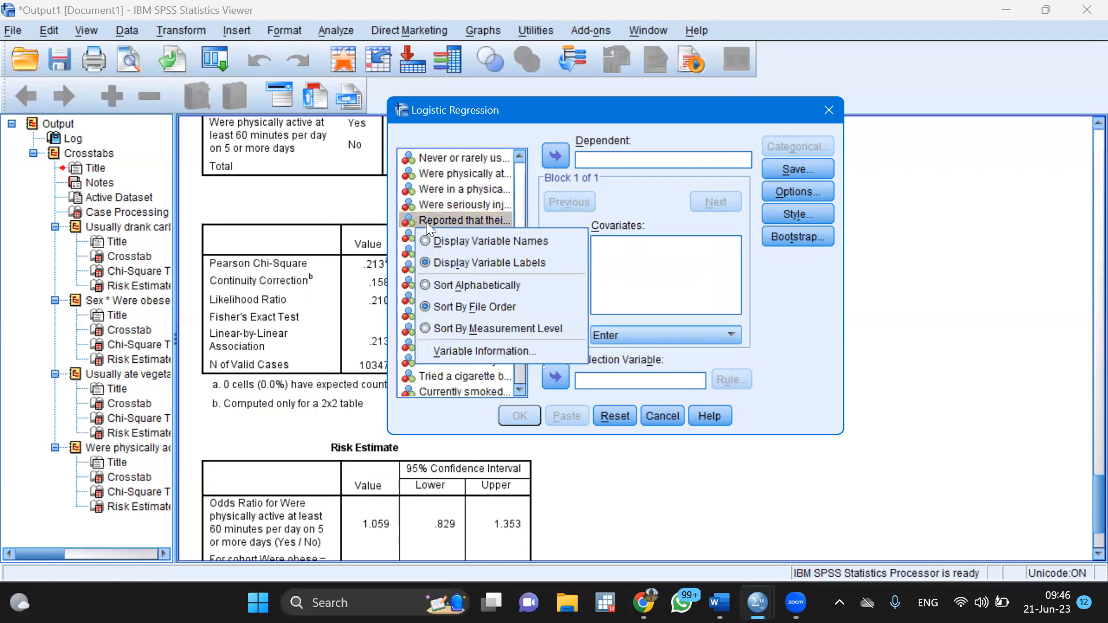
click(472, 238)
Assign qnobeseg as the dependent variable of the logistic regression.
scroll(467, 248, down, 5)
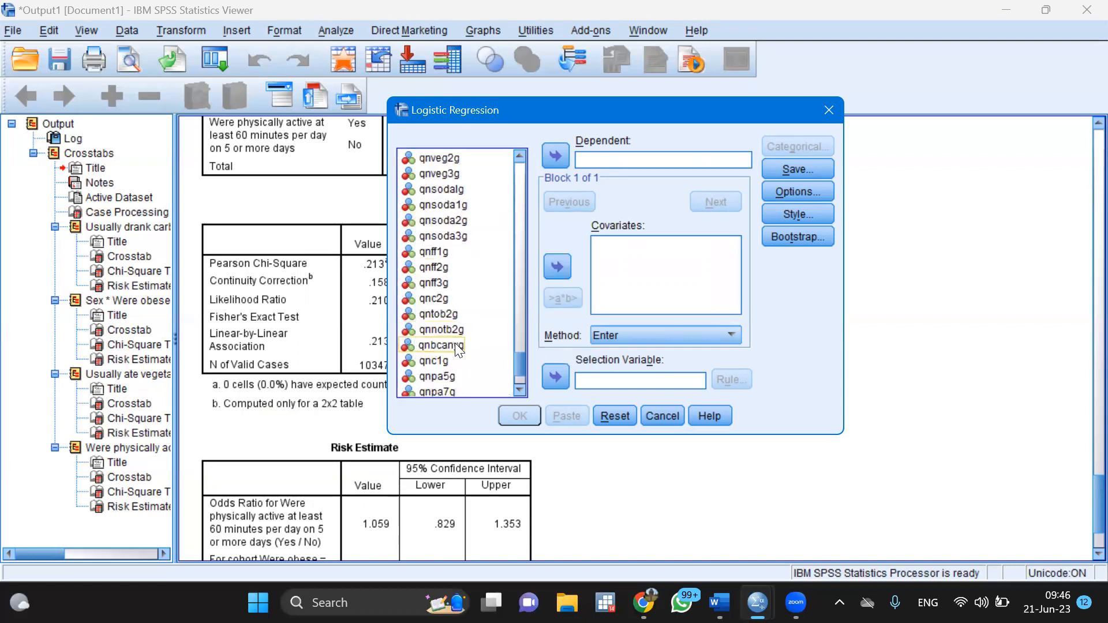
scroll(462, 332, down, 2)
scroll(466, 330, up, 5)
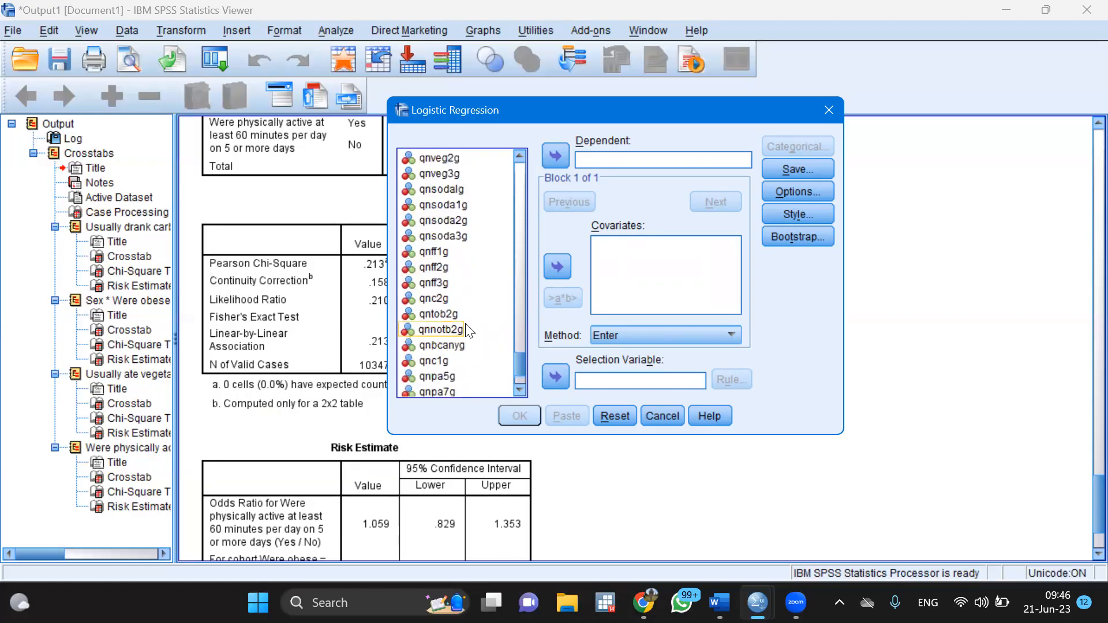
scroll(448, 341, up, 1)
click(450, 237)
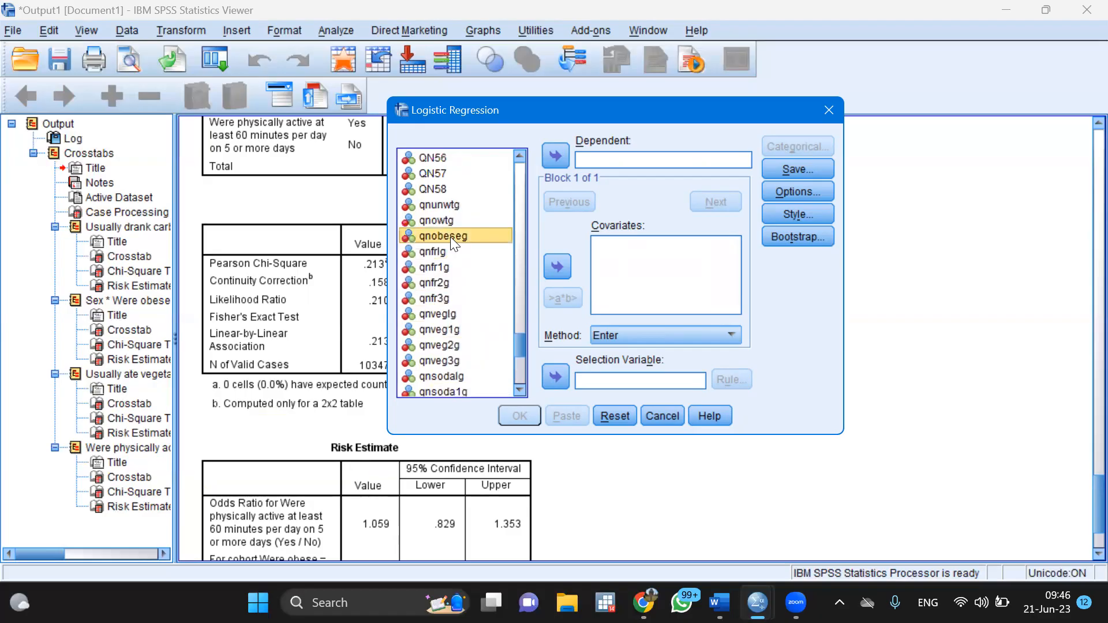
click(559, 158)
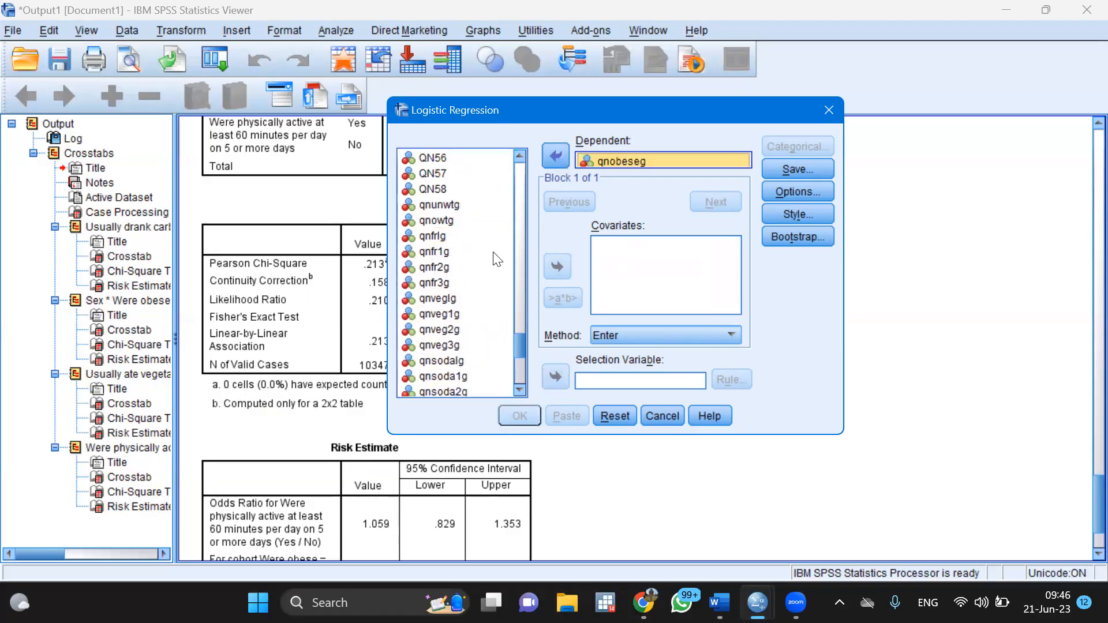
Add qnsoda3g as a covariate in the logistic regression.
scroll(497, 260, down, 1)
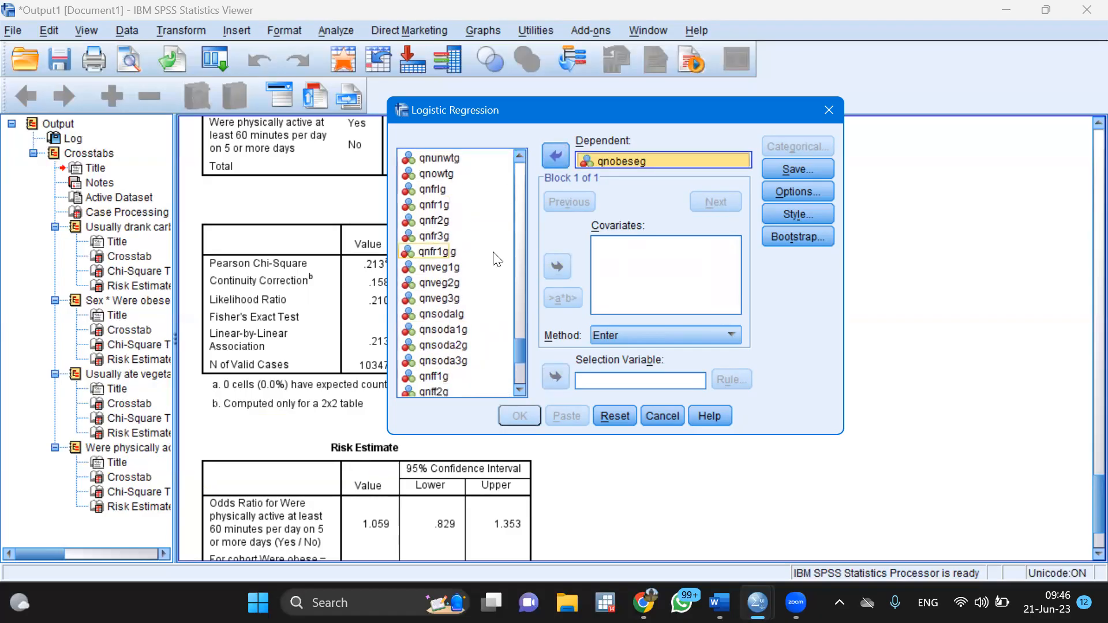
click(463, 360)
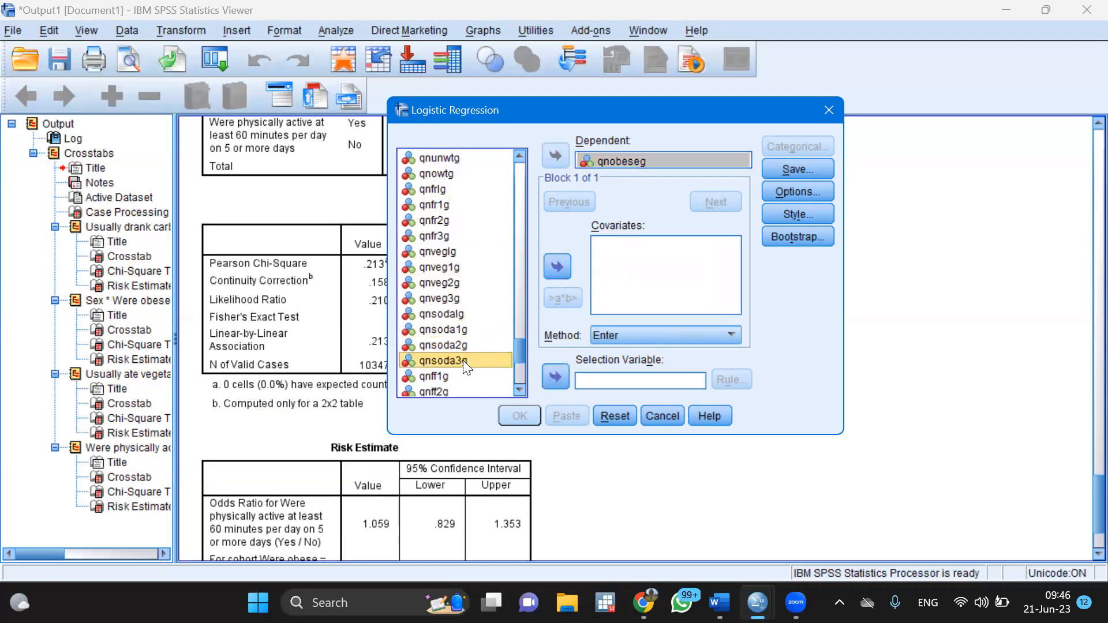
click(551, 274)
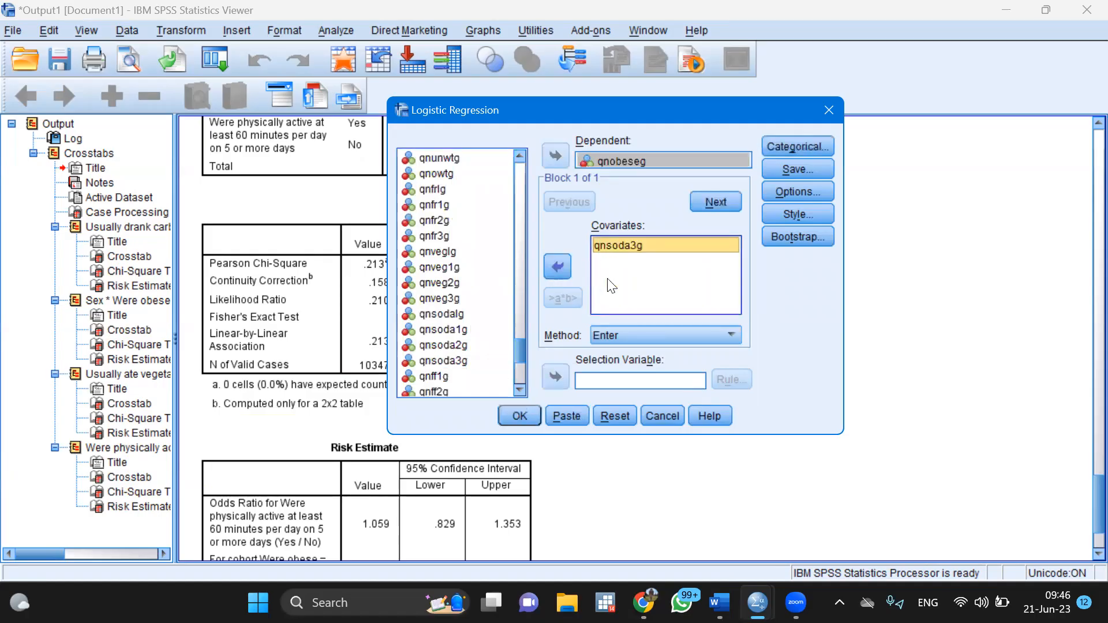
Show the variables by label and add Sex [Q2] as a covariate in the logistic regression.
scroll(439, 234, up, 15)
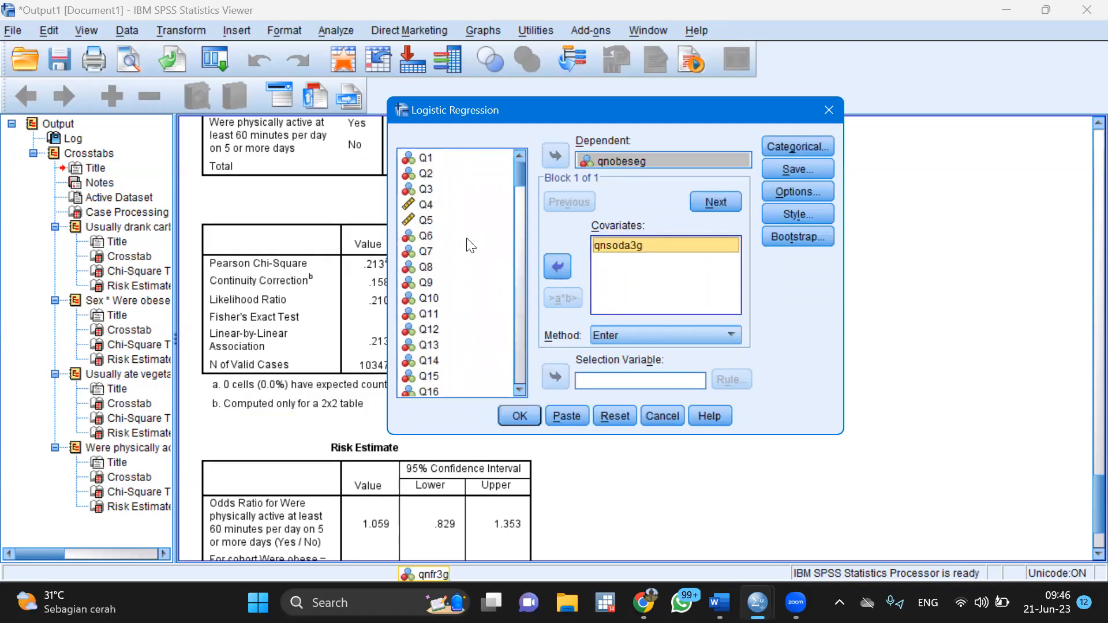
right_click(420, 174)
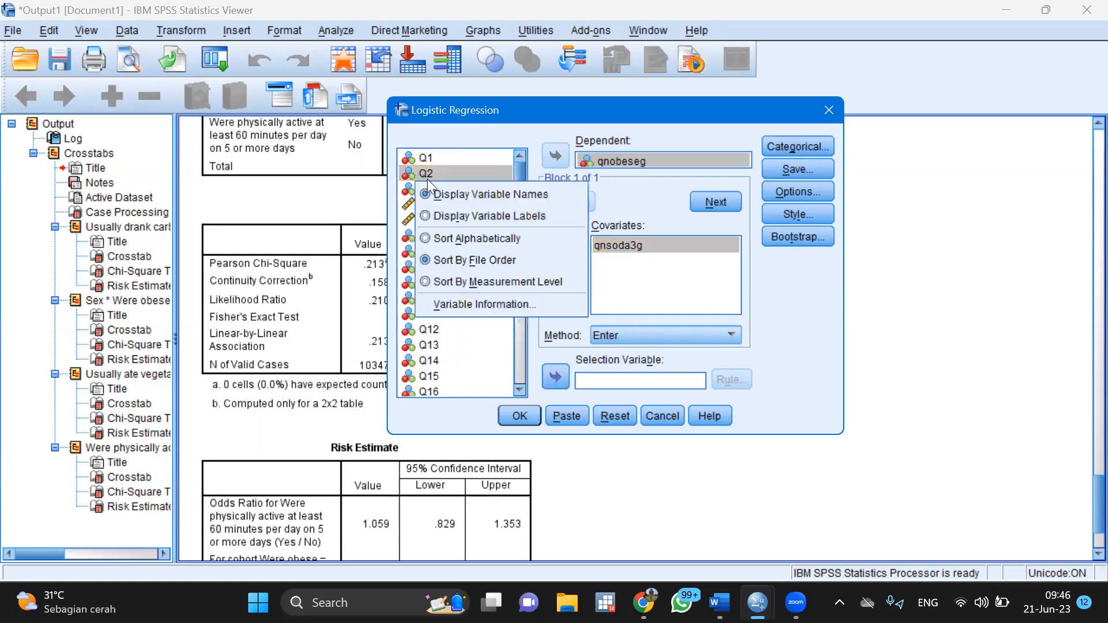
click(461, 215)
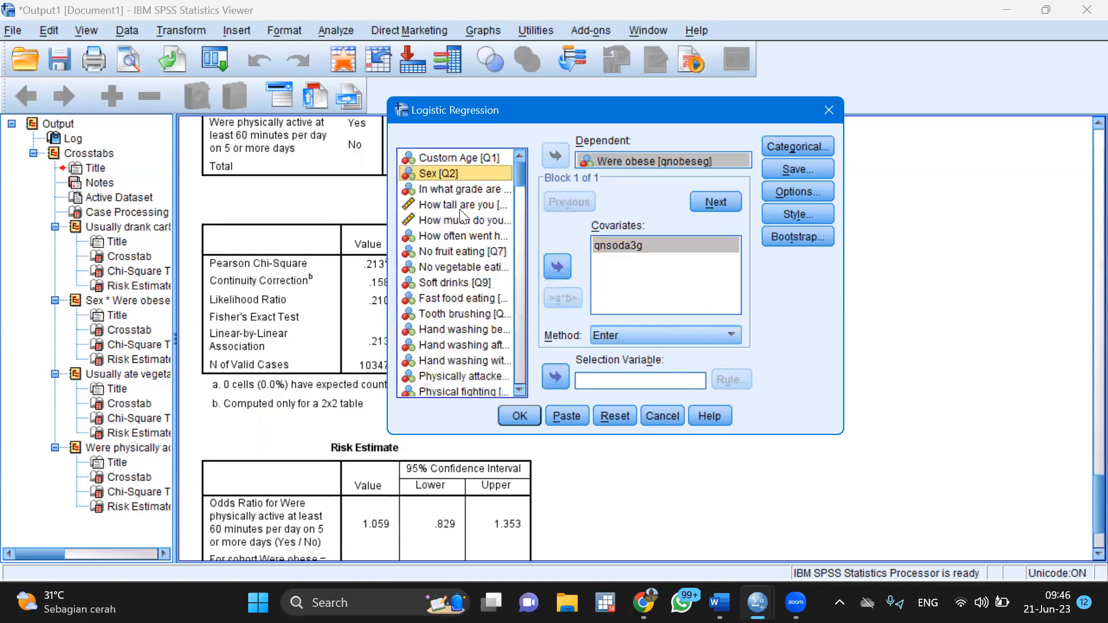
click(557, 267)
Add the variable for usually eating vegetables three or more times per day, qnveg3g, as a covariate.
scroll(413, 255, down, 10)
scroll(413, 255, down, 2)
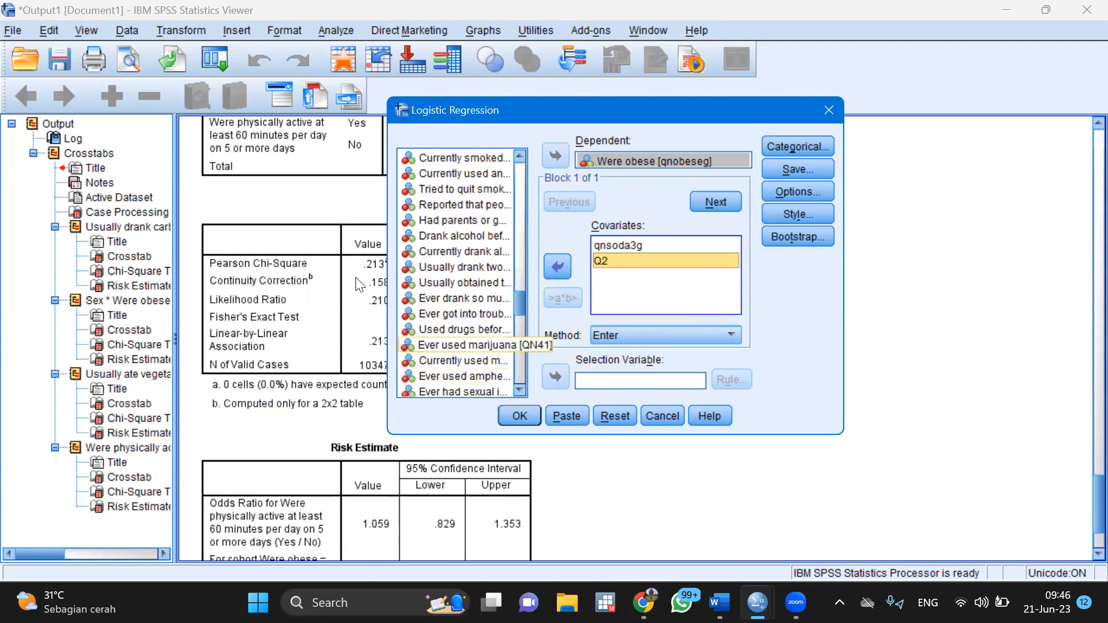
scroll(430, 298, down, 2)
scroll(430, 296, down, 2)
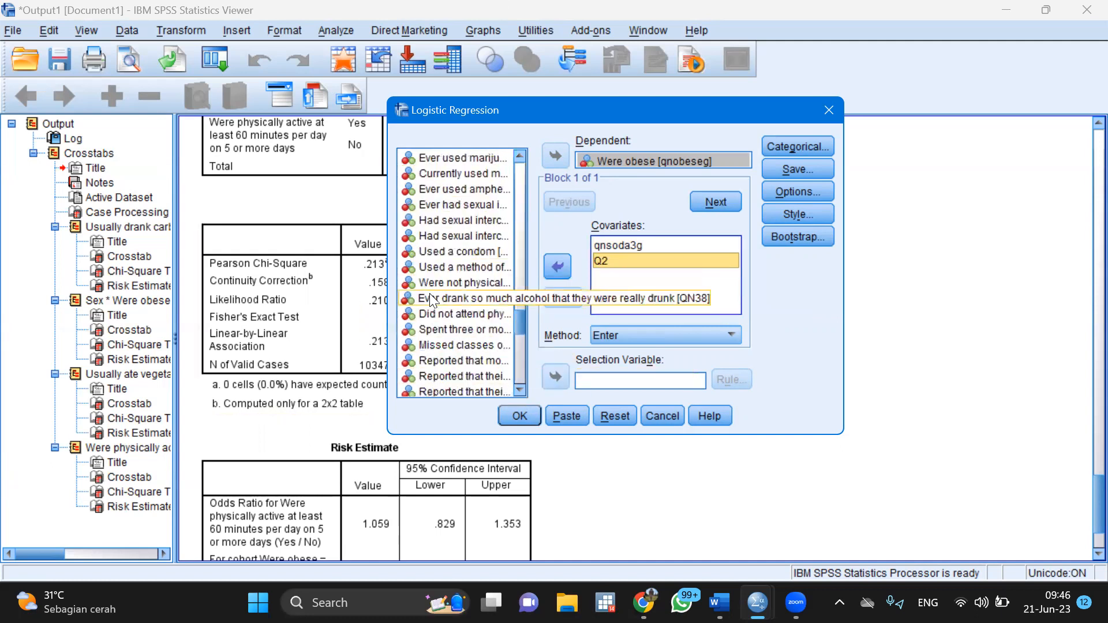
scroll(463, 356, down, 4)
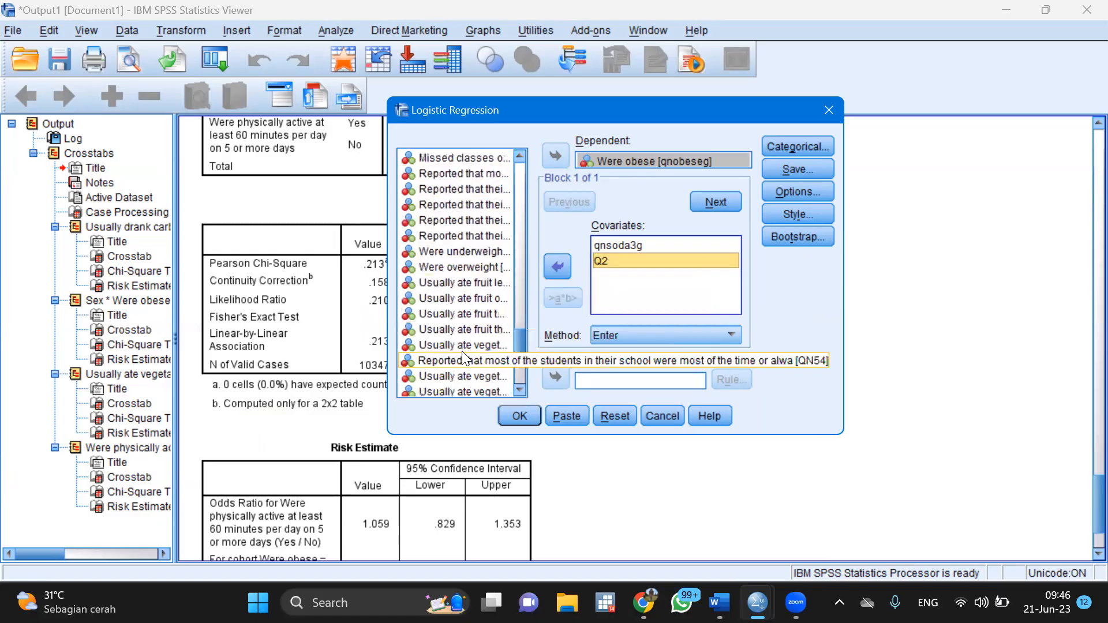
click(465, 376)
scroll(464, 377, down, 2)
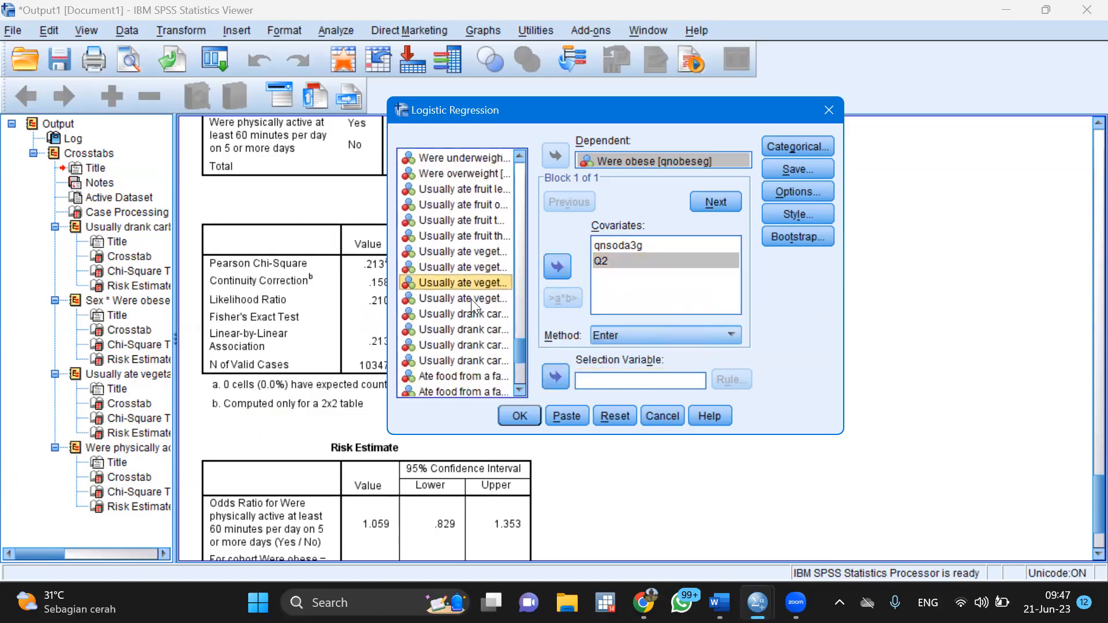
click(471, 298)
click(556, 267)
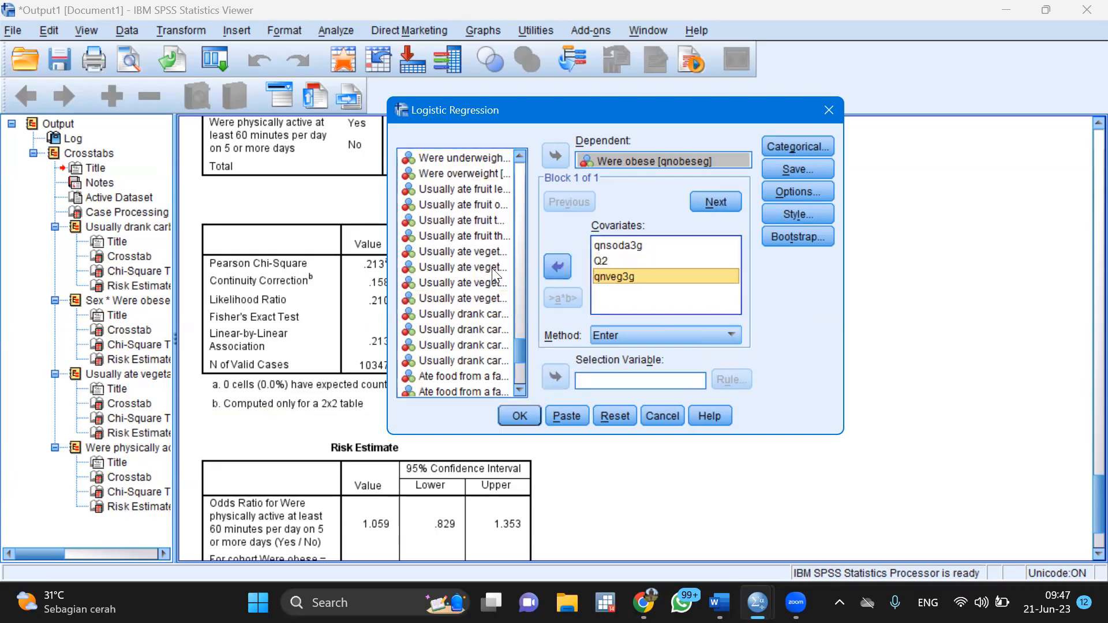
Add the variable for eating fast food on two or more days, qnff2g, as a covariate.
scroll(447, 296, down, 2)
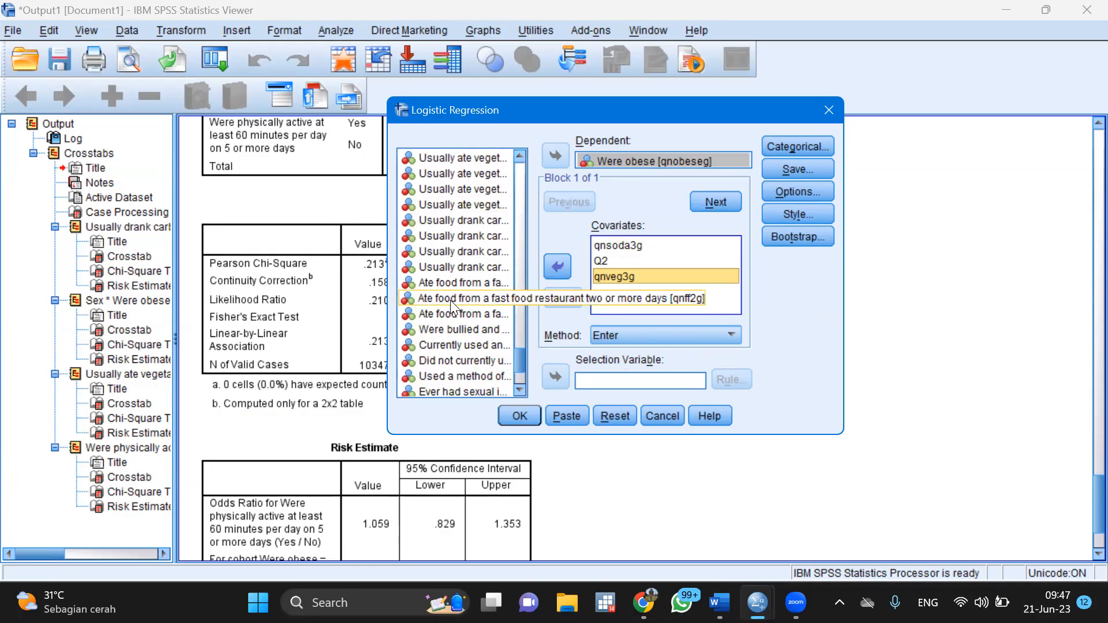
click(450, 300)
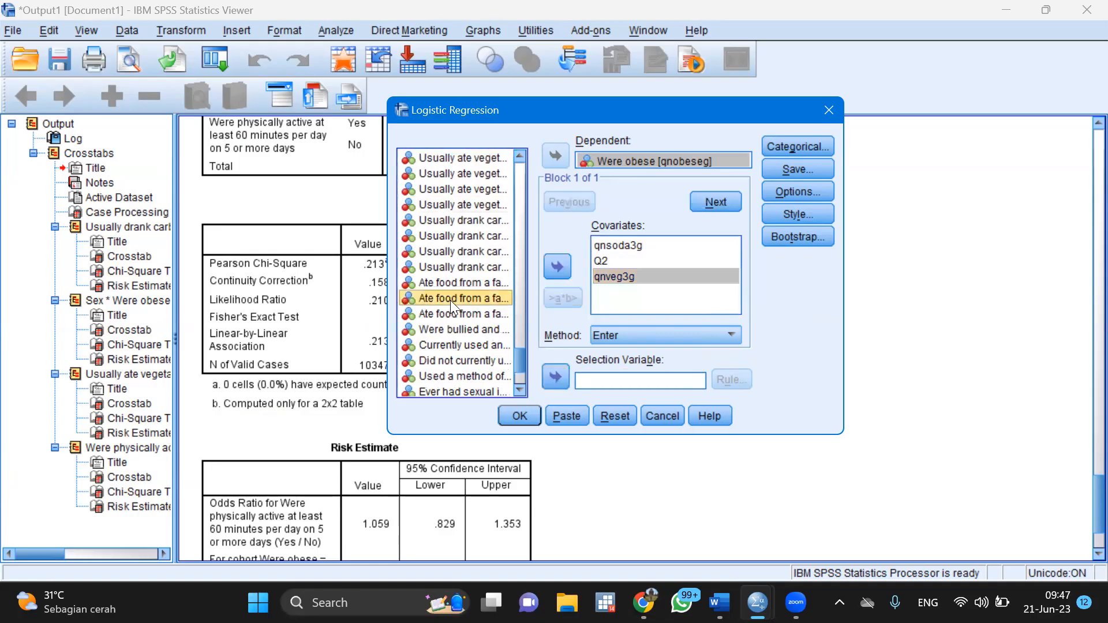
click(557, 267)
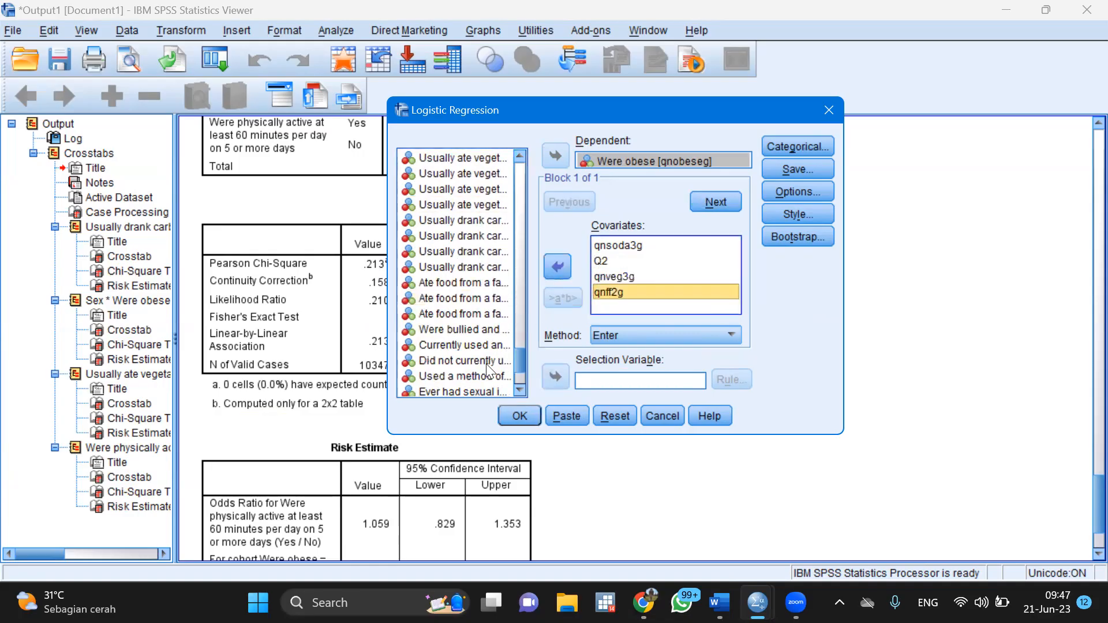
click(463, 362)
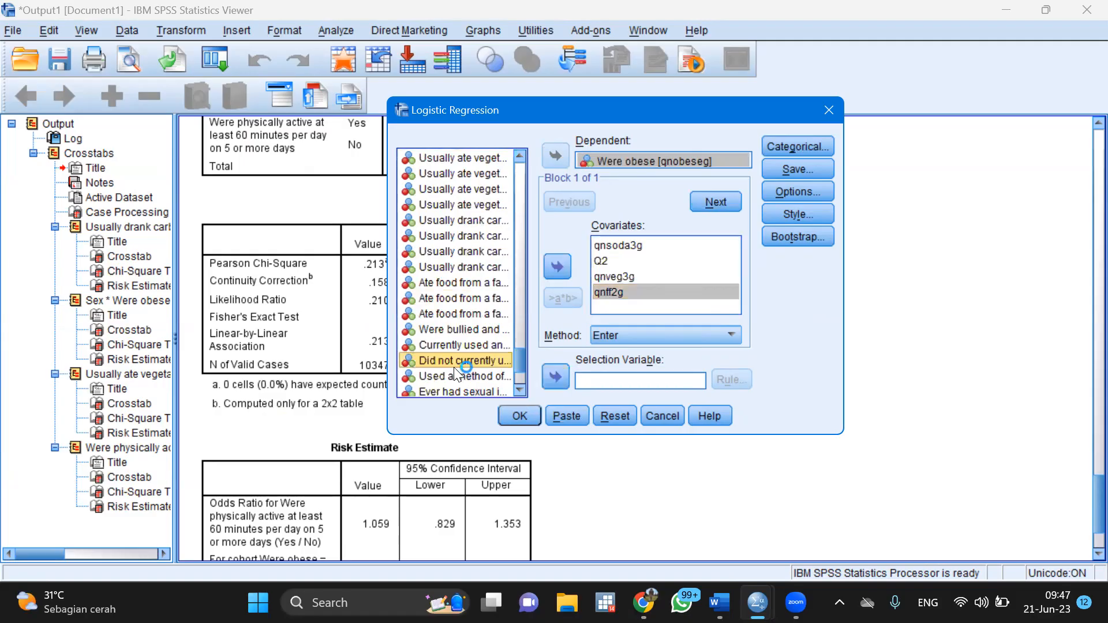
scroll(496, 346, down, 2)
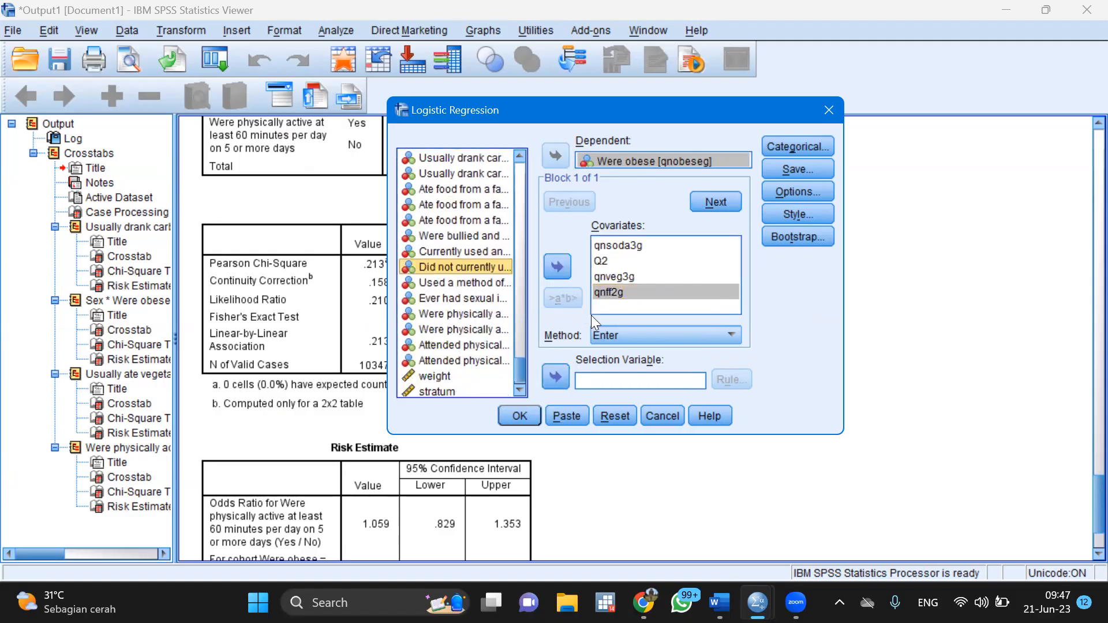
click(625, 245)
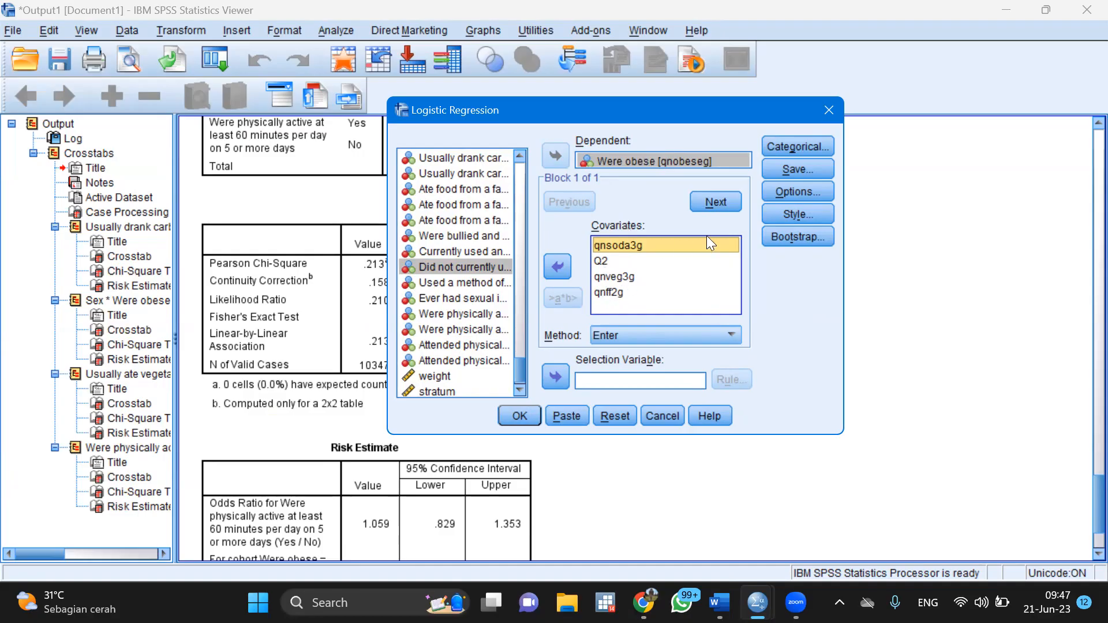
Include the 95% confidence interval for exp(B) in the logistic regression options.
click(810, 192)
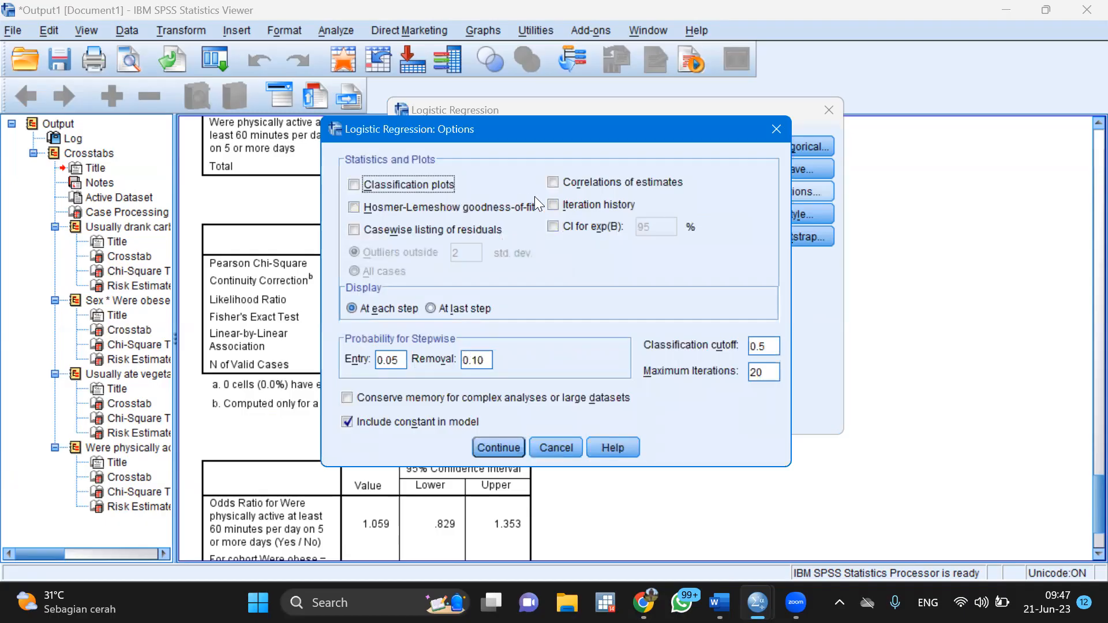
click(562, 227)
click(505, 448)
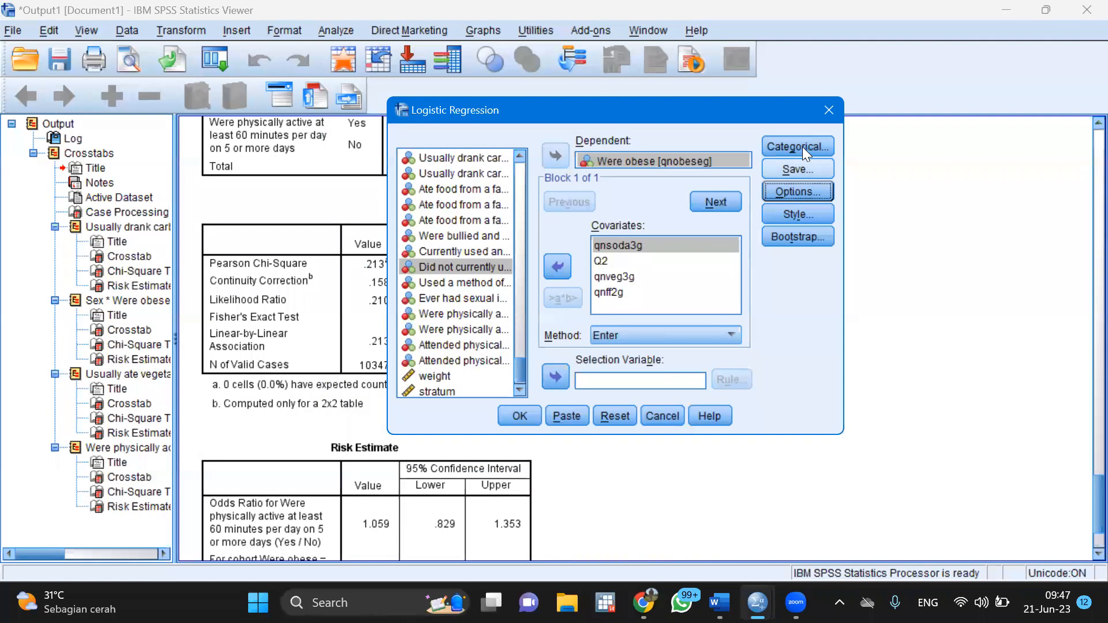
Define qnsoda3g, Q2, qnveg3g and qnff2g as categorical covariates with the Indicator contrast.
click(797, 146)
shift+click(404, 258)
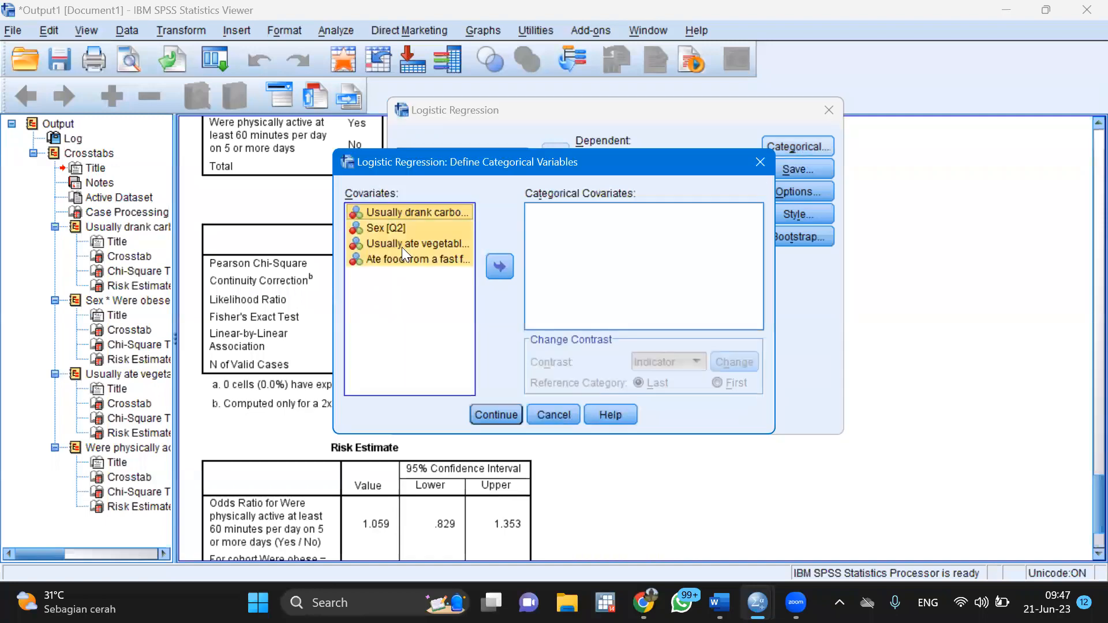
click(500, 266)
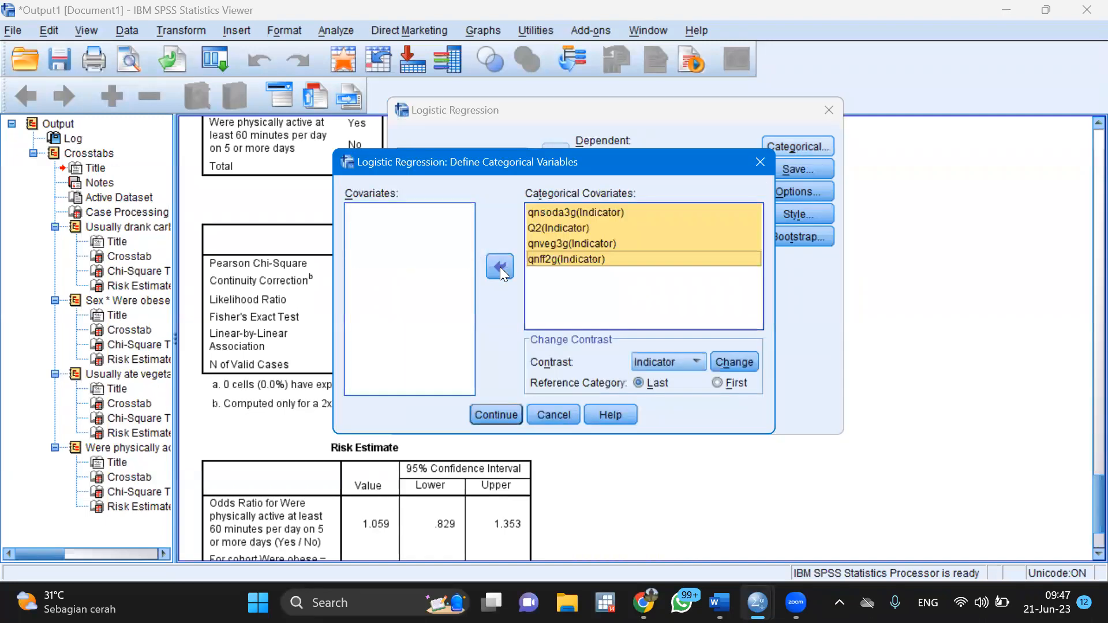
click(499, 267)
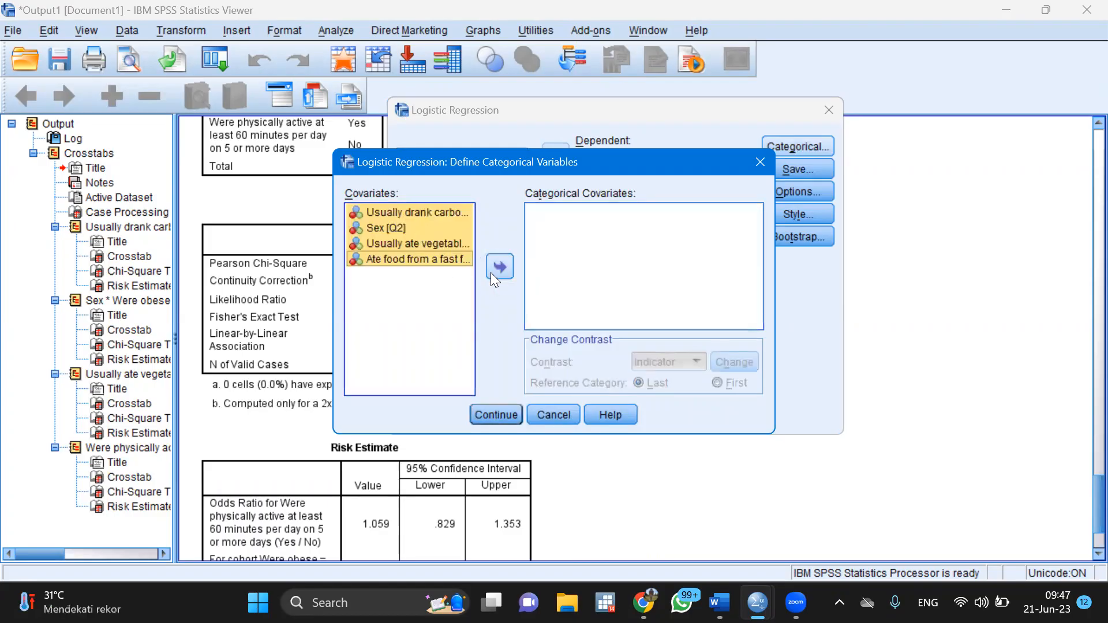
click(499, 268)
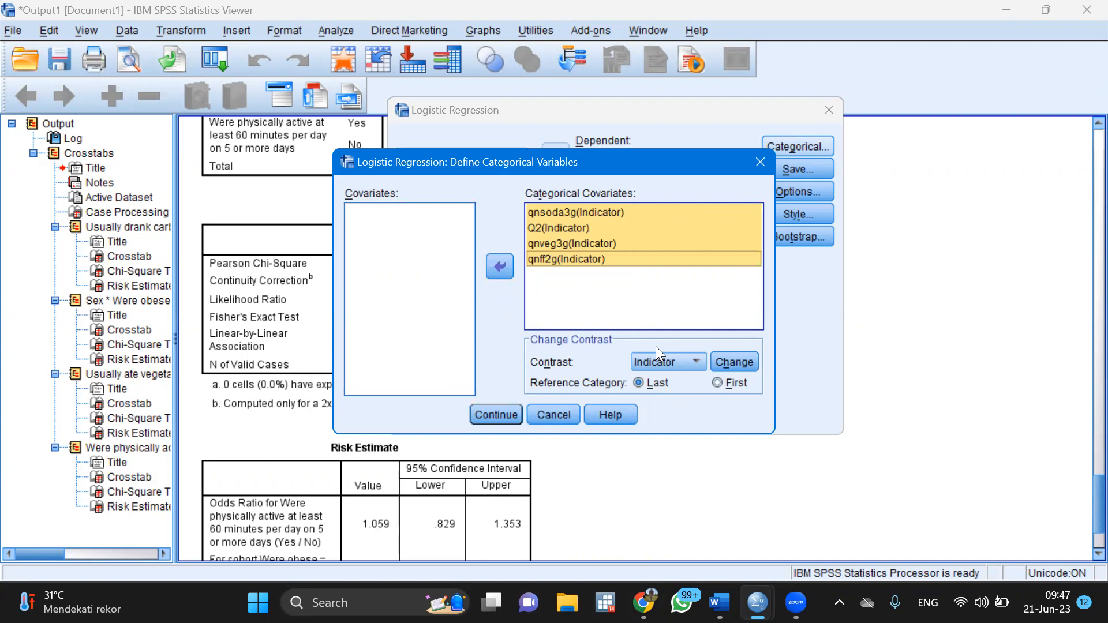
Check the value labels of qnsoda3g in its variable information.
right_click(549, 208)
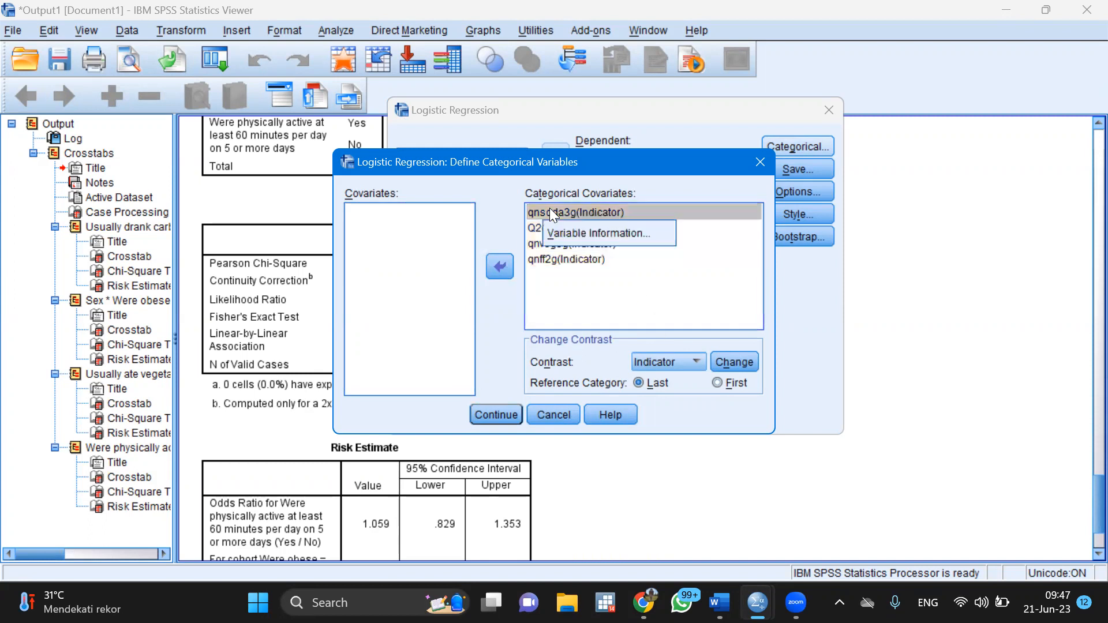
click(592, 233)
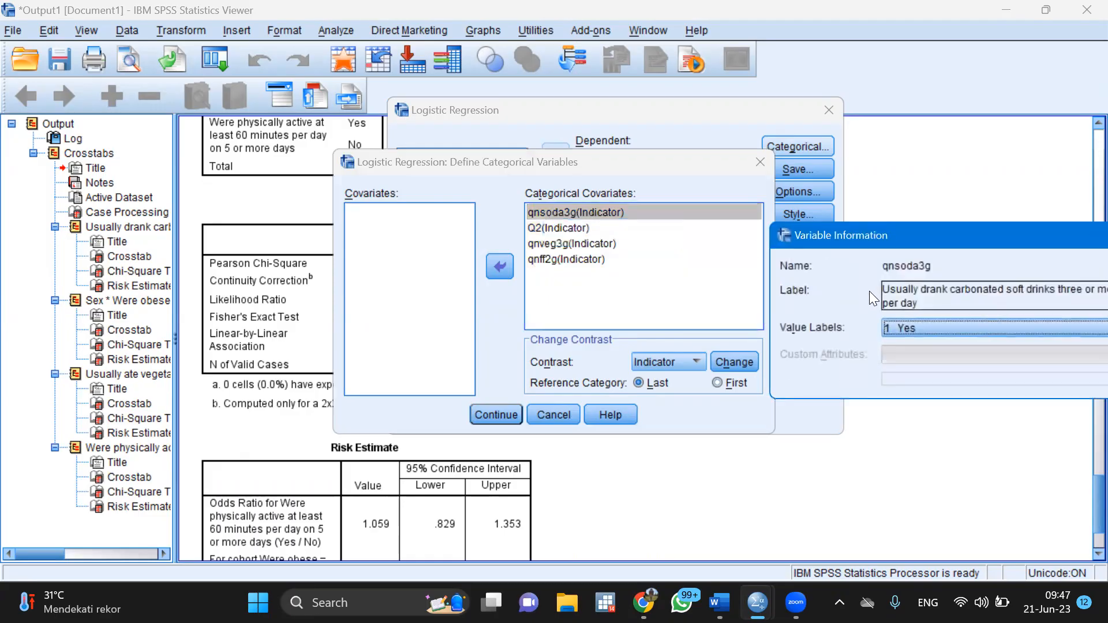
click(929, 327)
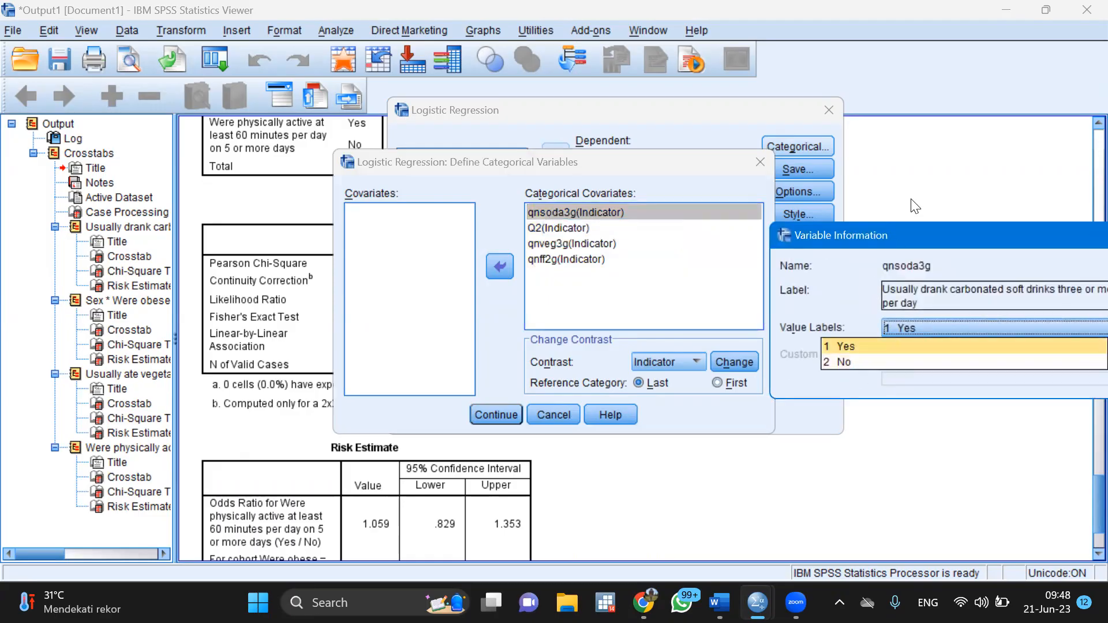
drag(930, 236, 639, 211)
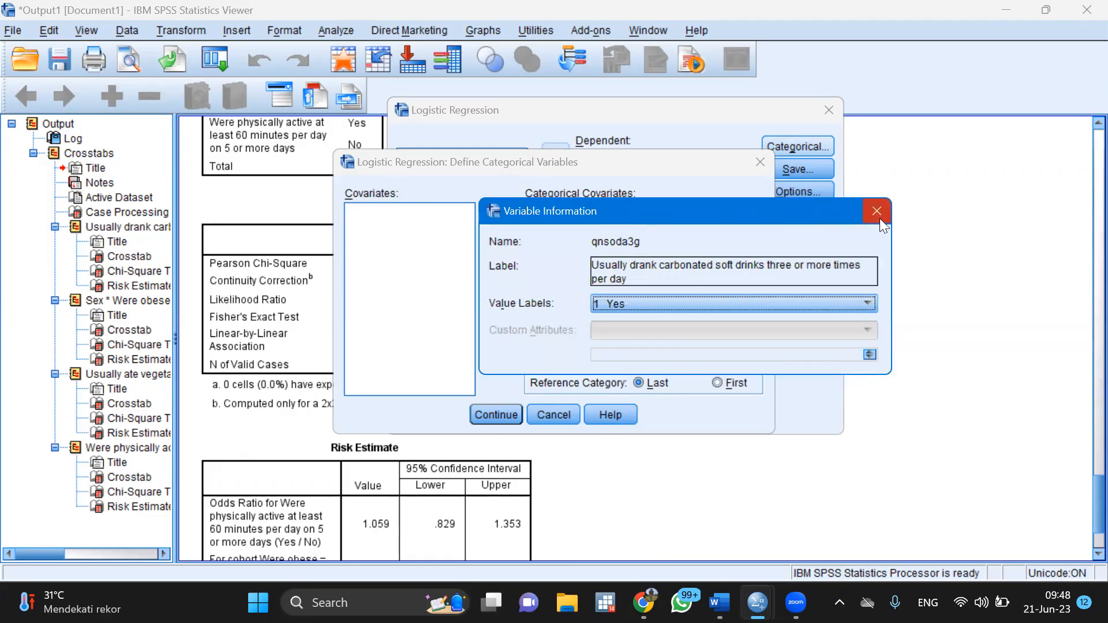
click(880, 218)
Keep Last as the reference category, accept the categorical definitions and run the logistic regression.
click(644, 381)
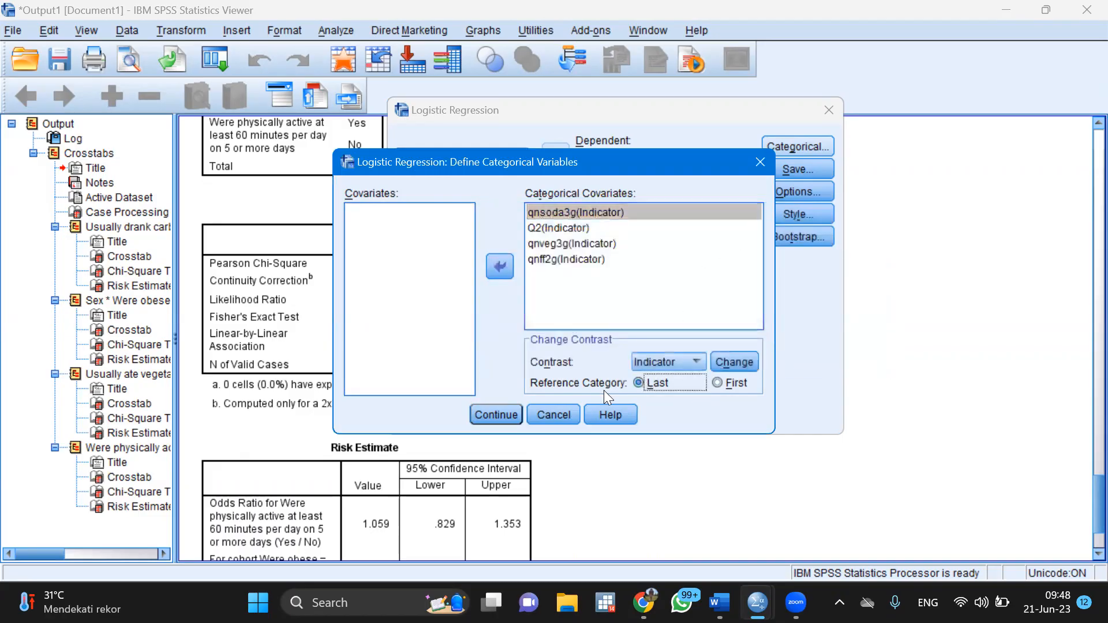
click(483, 413)
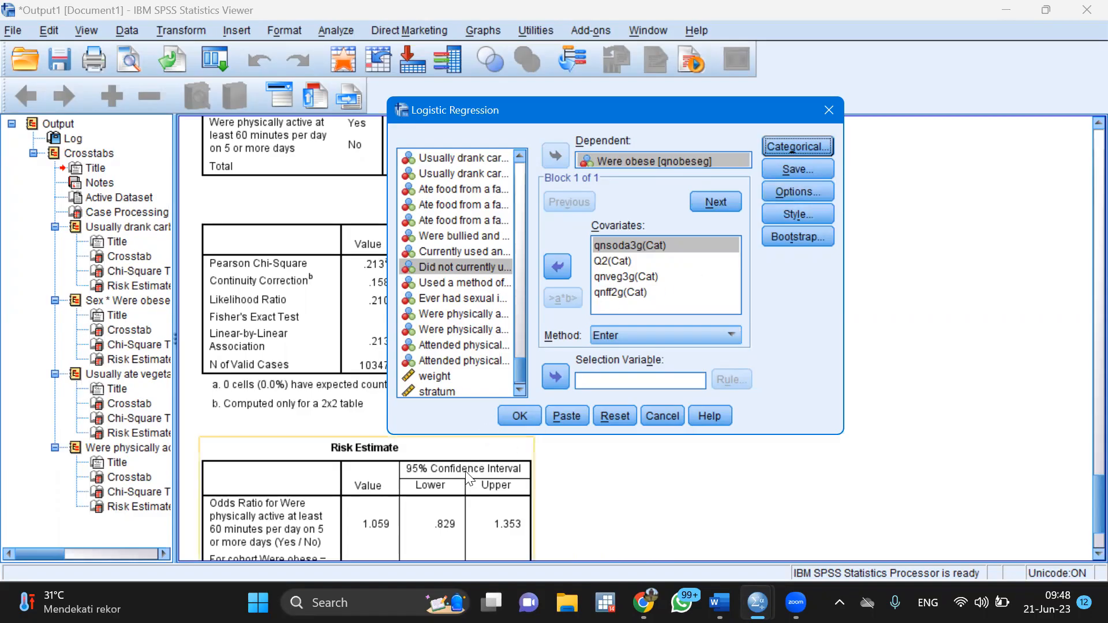
click(519, 414)
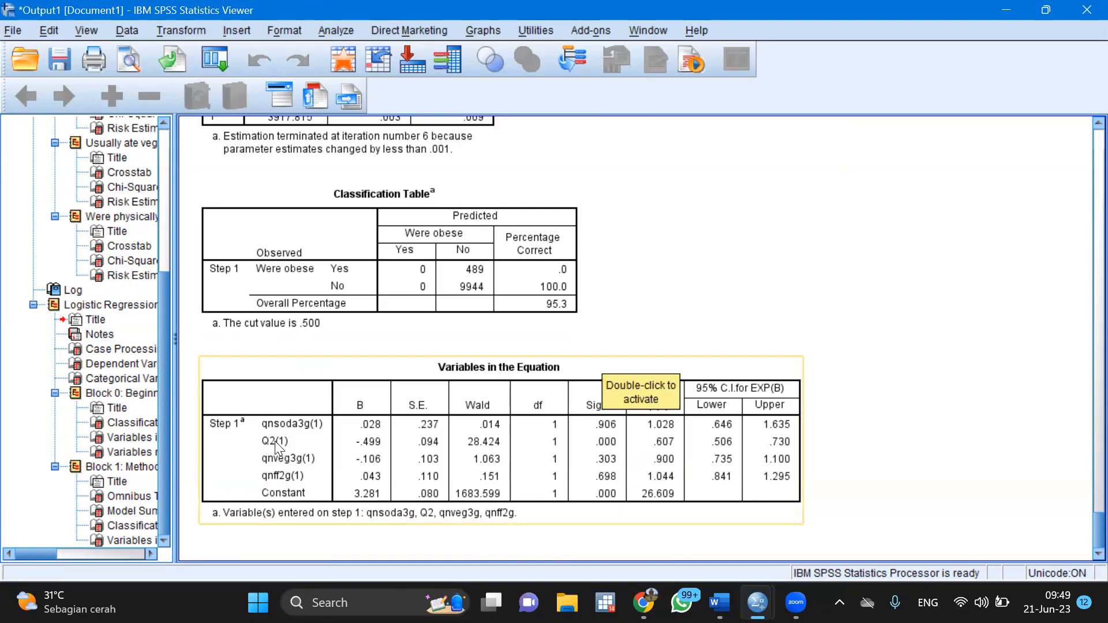
Reopen the Binary Logistic regression, remove qnff2g from the covariates and rerun the model.
click(325, 34)
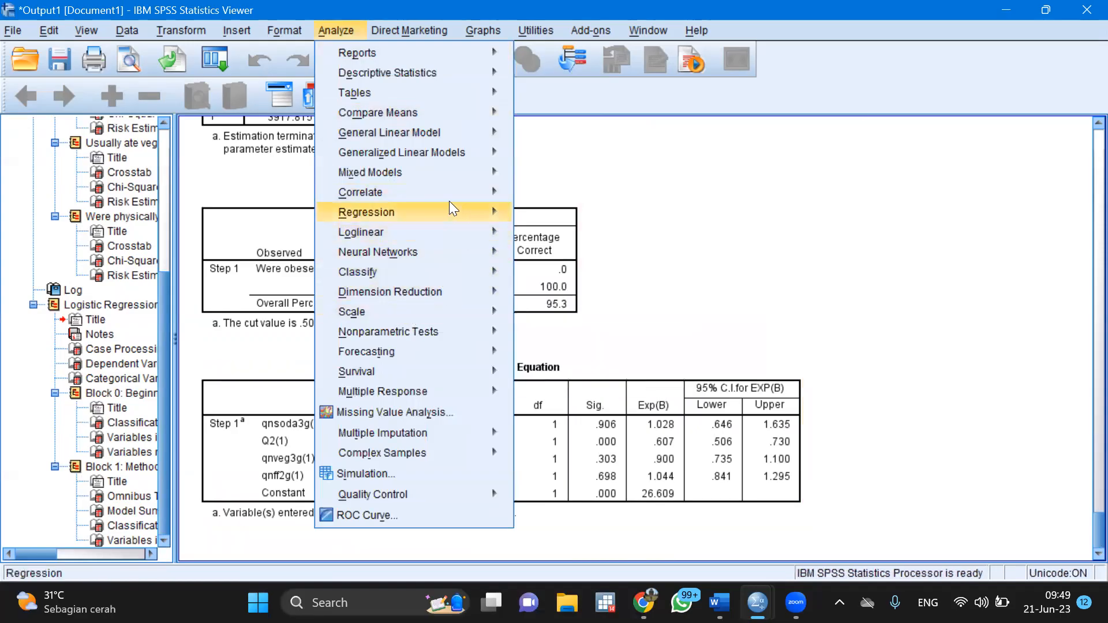
mouse_move(456, 213)
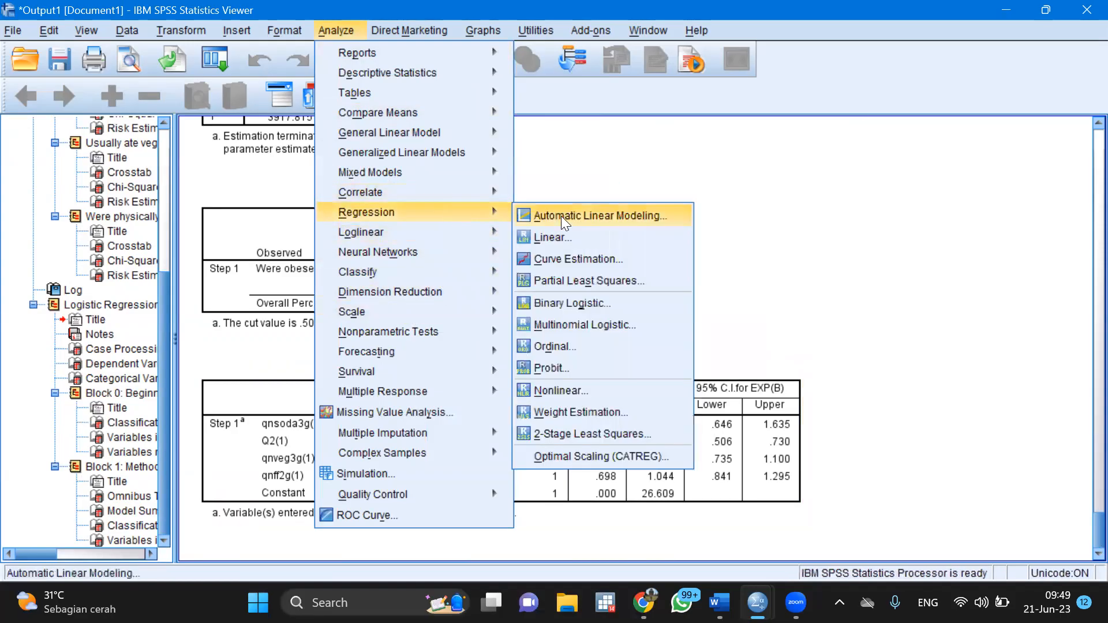
click(574, 302)
click(635, 292)
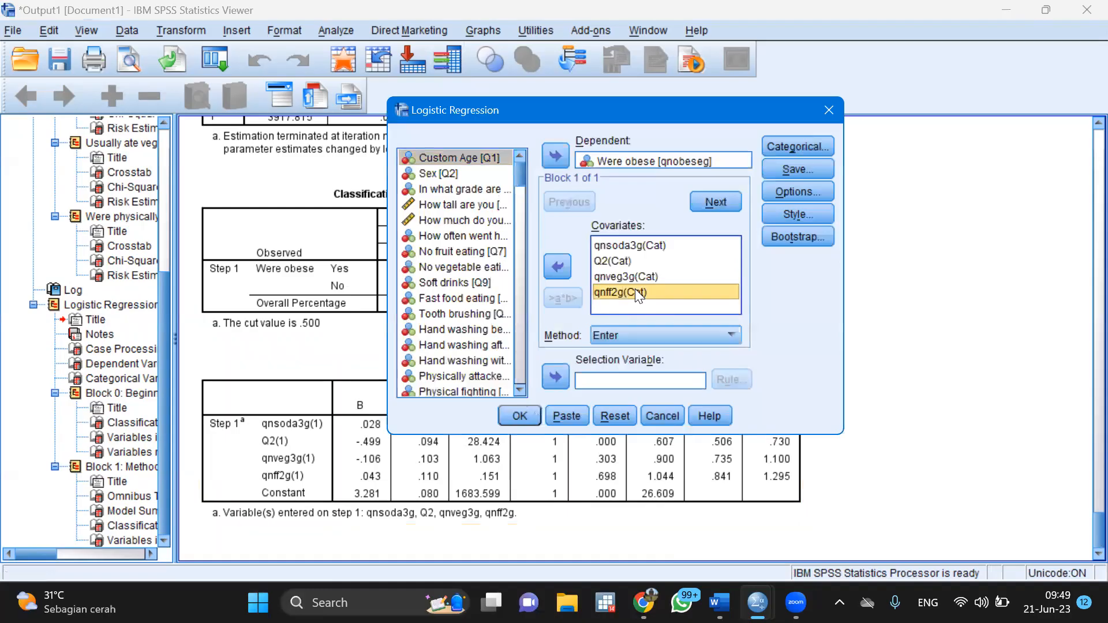
click(556, 267)
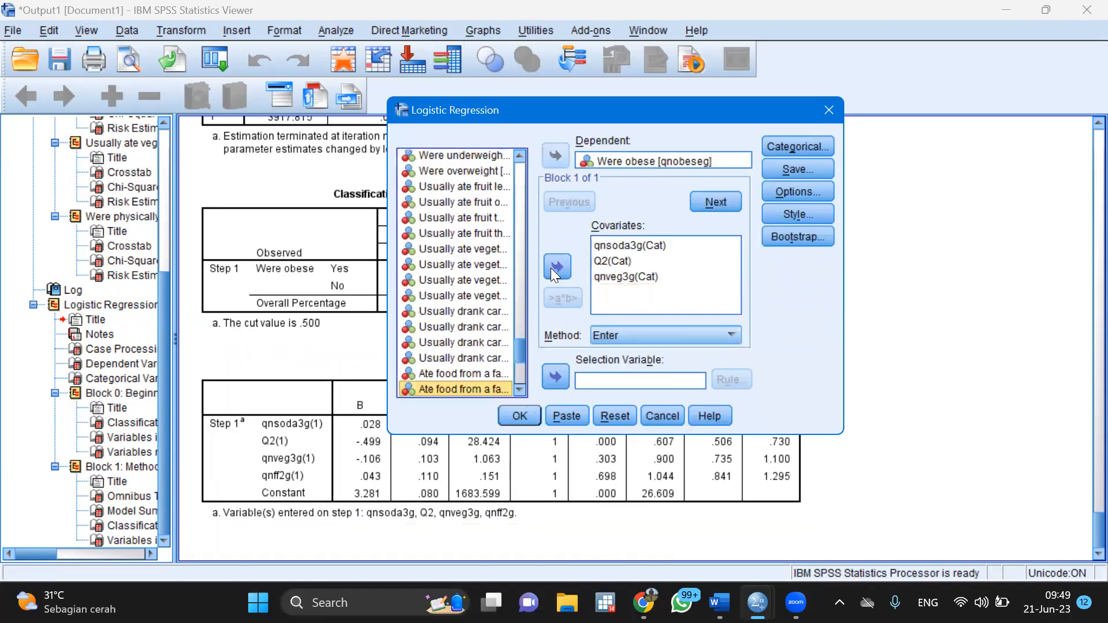
click(520, 415)
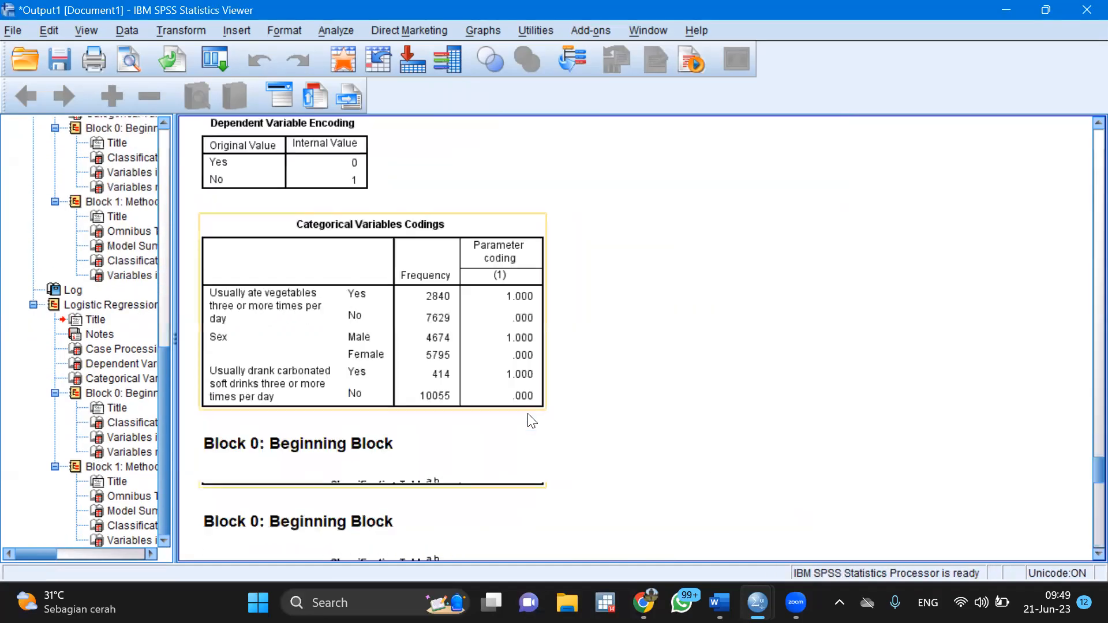
Review the reduced model's output, including the significance and Exp(B) of the variables in the equation.
click(331, 495)
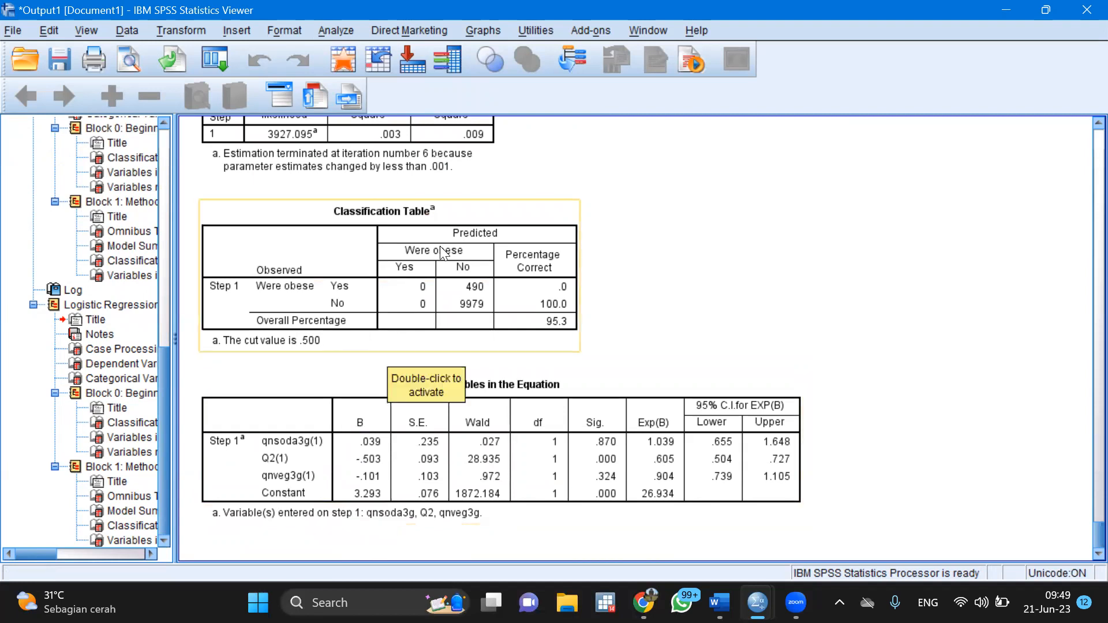
scroll(440, 247, up, 10)
scroll(440, 247, down, 7)
scroll(440, 253, down, 7)
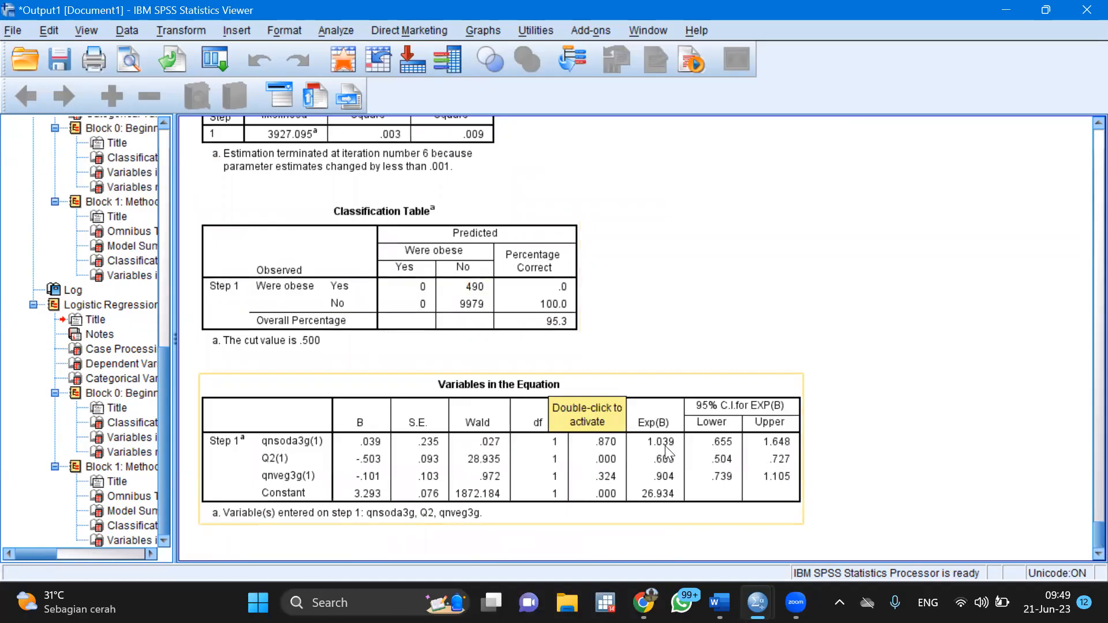
scroll(664, 445, up, 20)
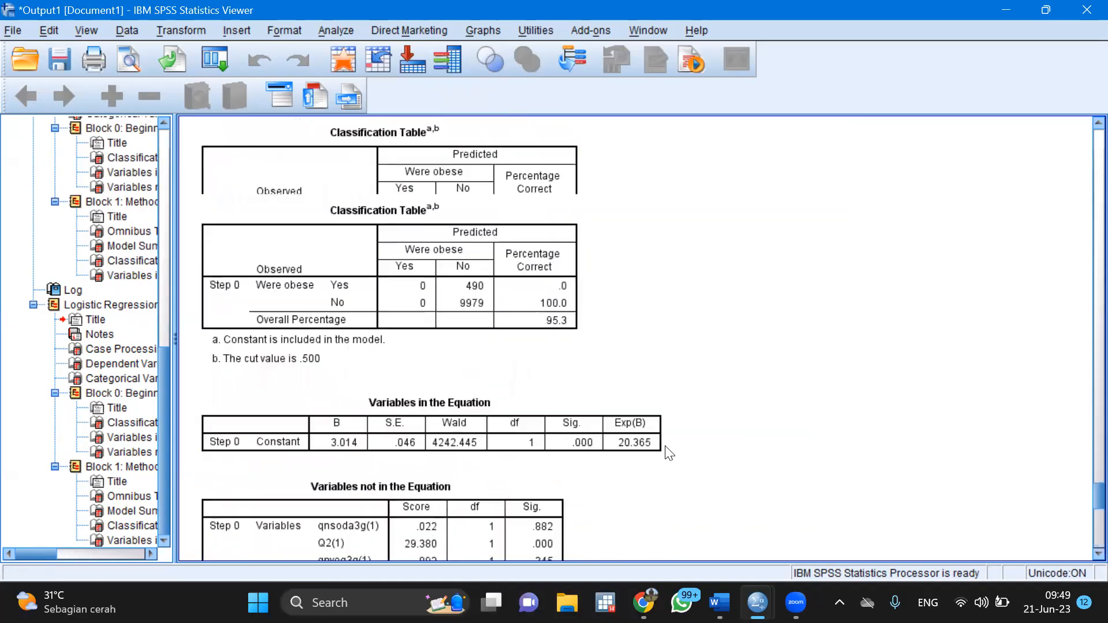
Compare the Exp(B) values in the Variables in the Equation tables of the models with and without qnff2g.
scroll(668, 453, up, 15)
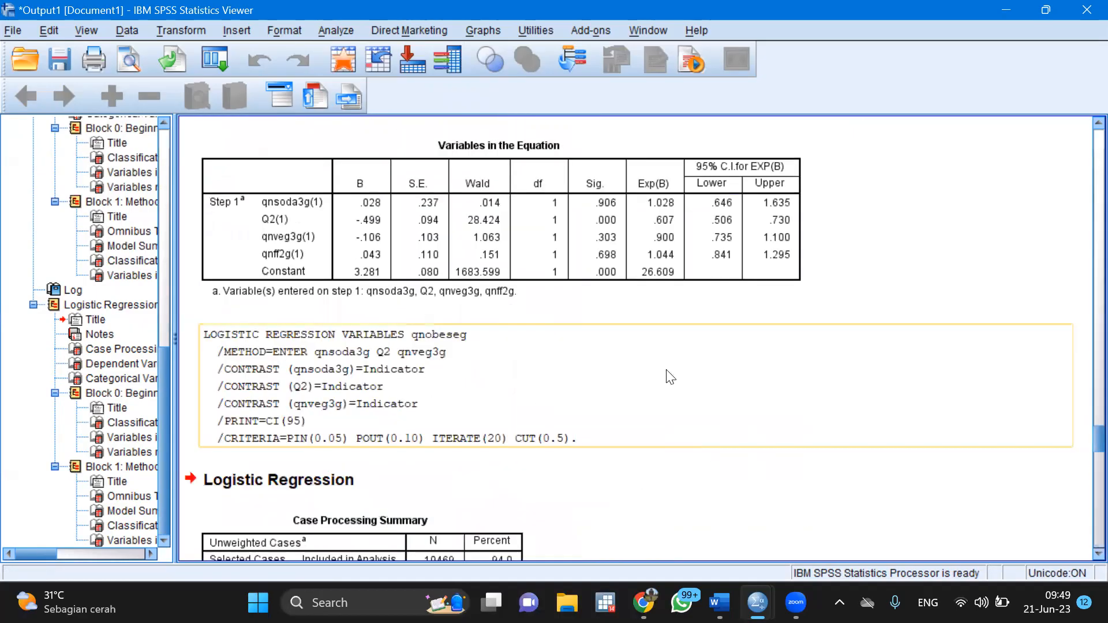
scroll(671, 214, down, 10)
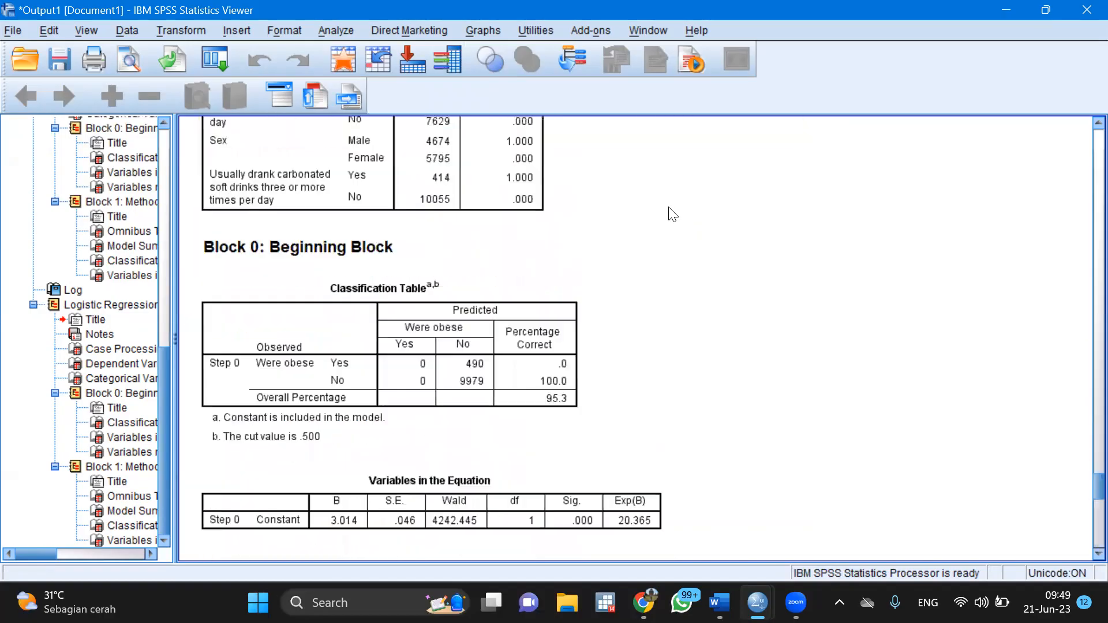
scroll(671, 214, down, 5)
click(656, 495)
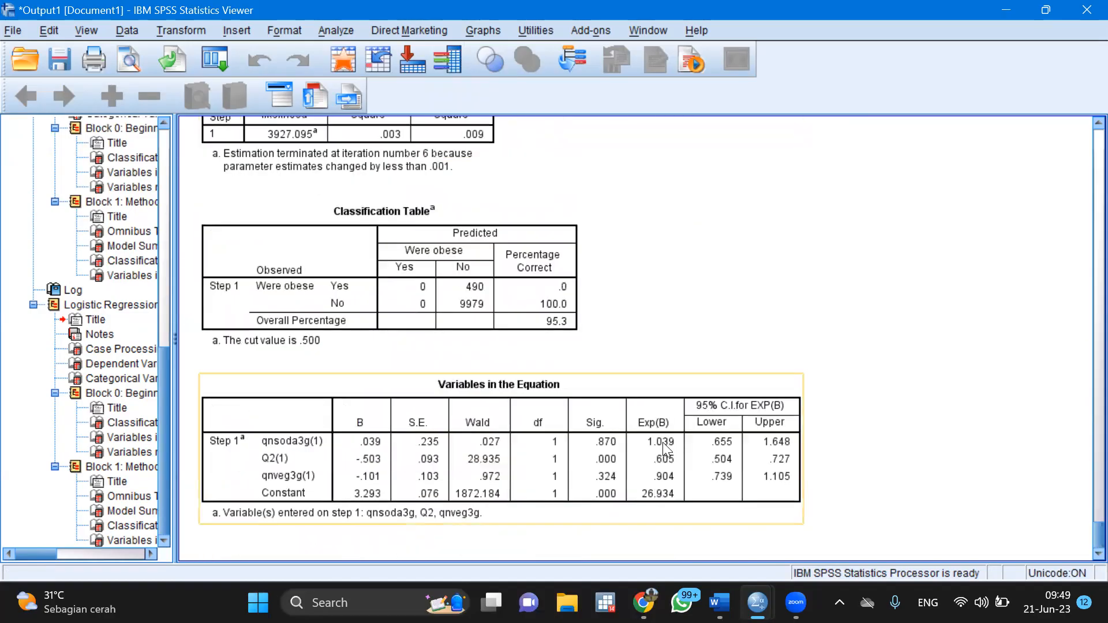
click(343, 602)
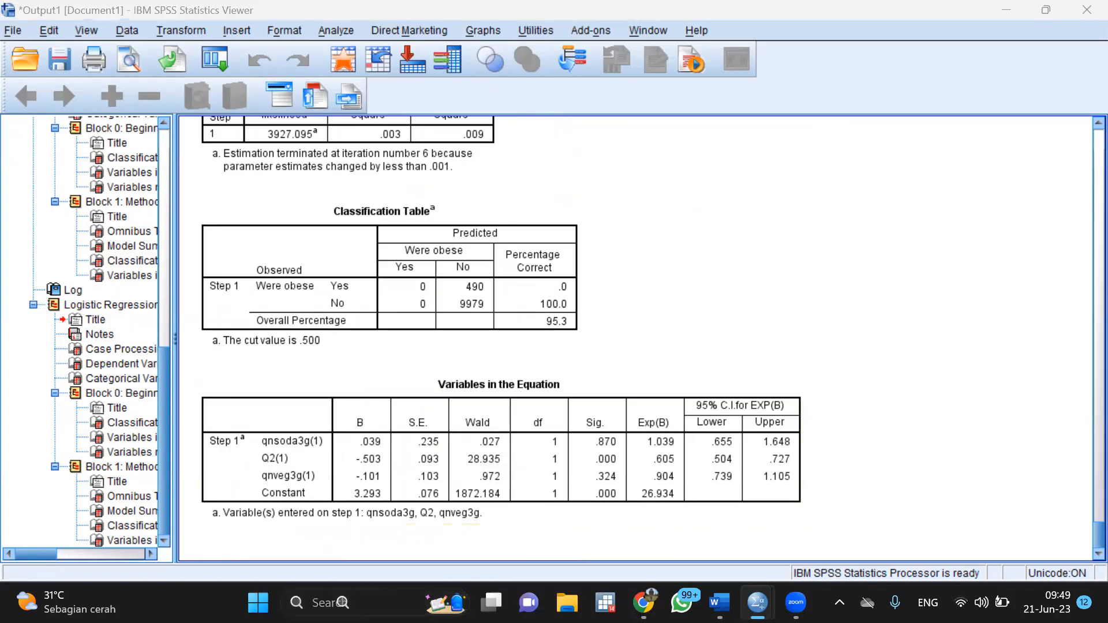
text(exc)
key(Return)
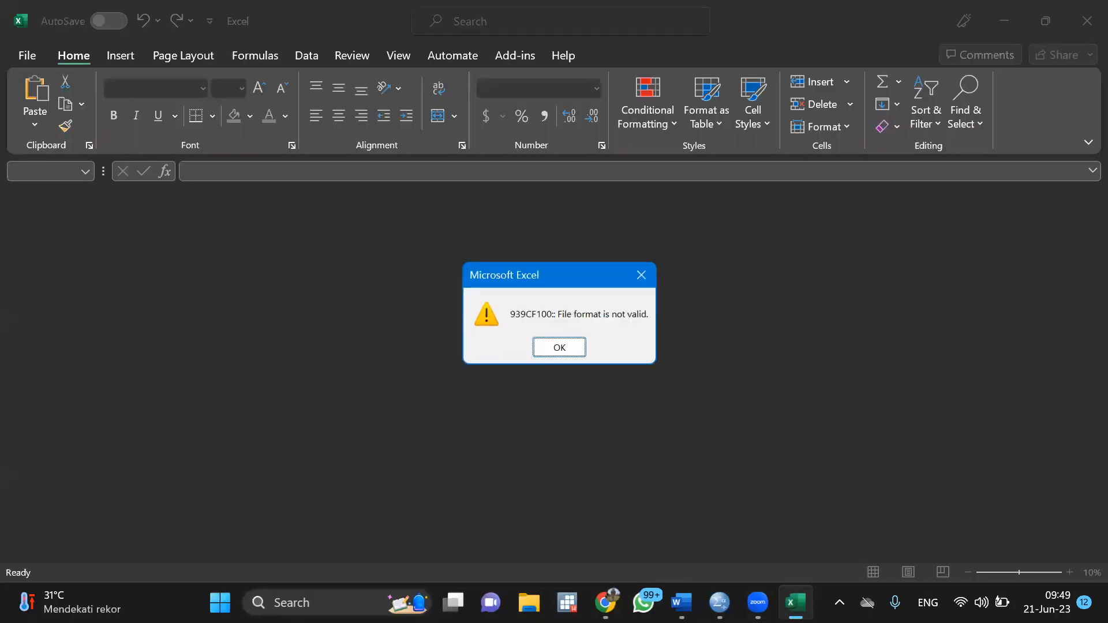
click(568, 345)
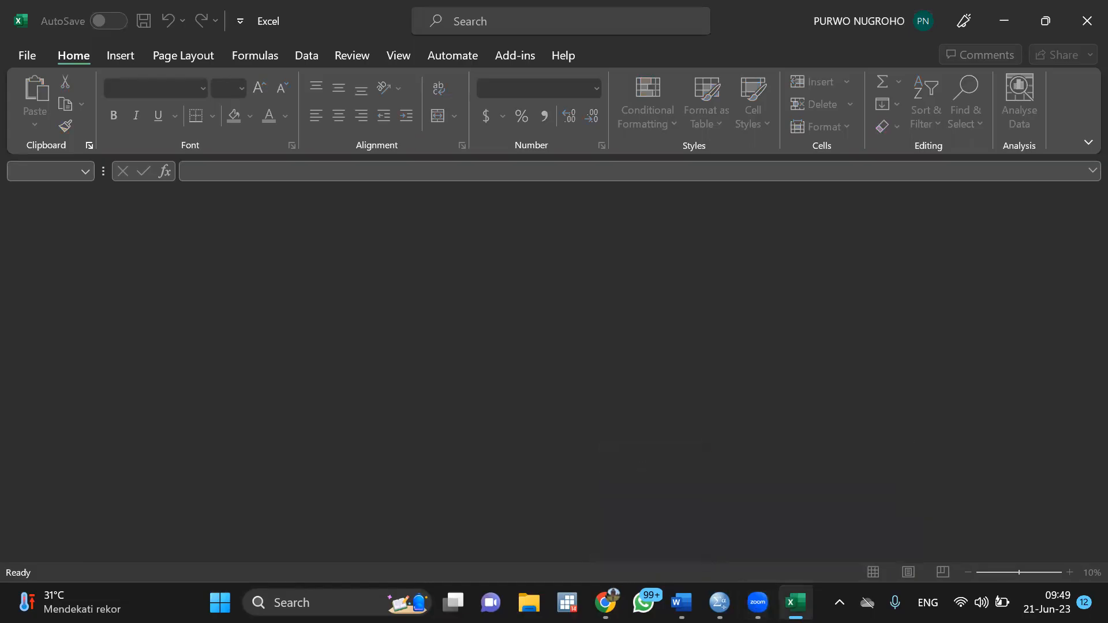
click(719, 603)
click(795, 602)
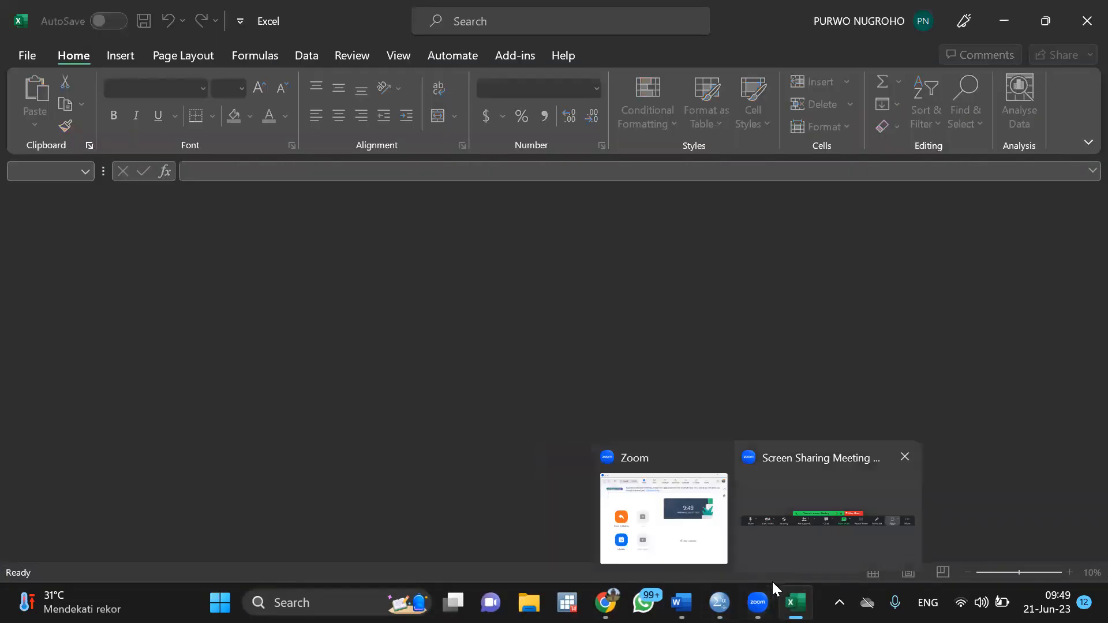
click(719, 602)
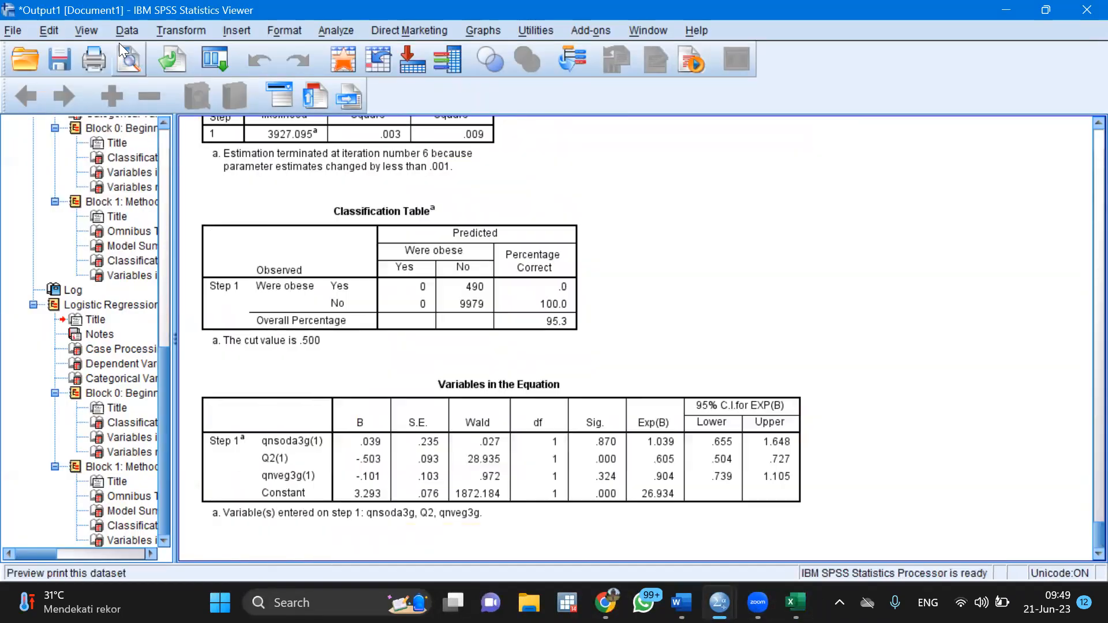
click(795, 602)
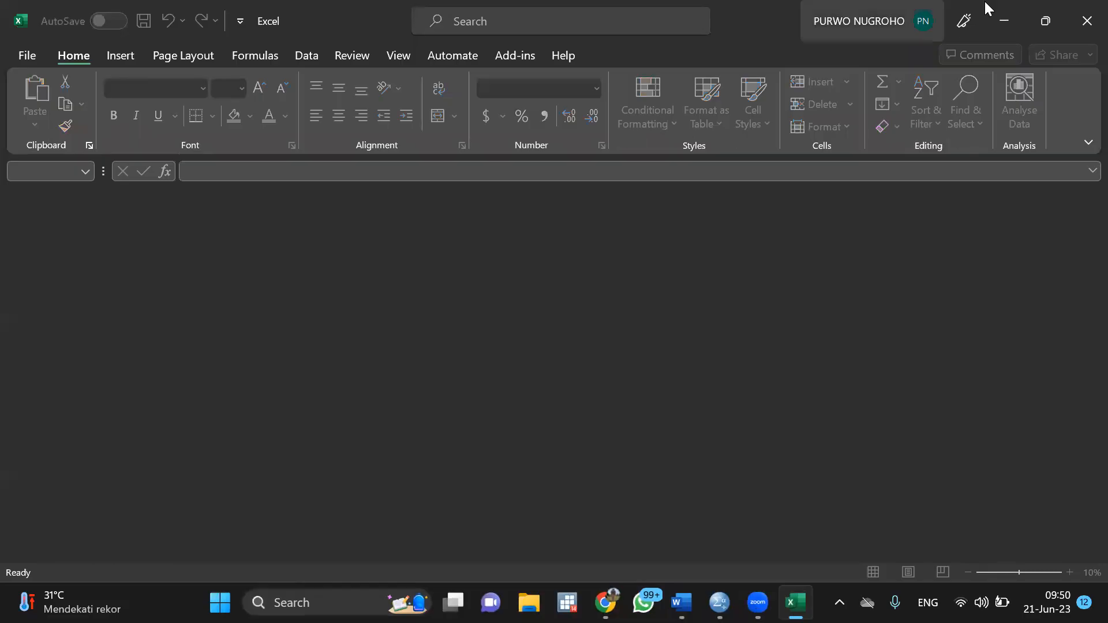
click(1003, 29)
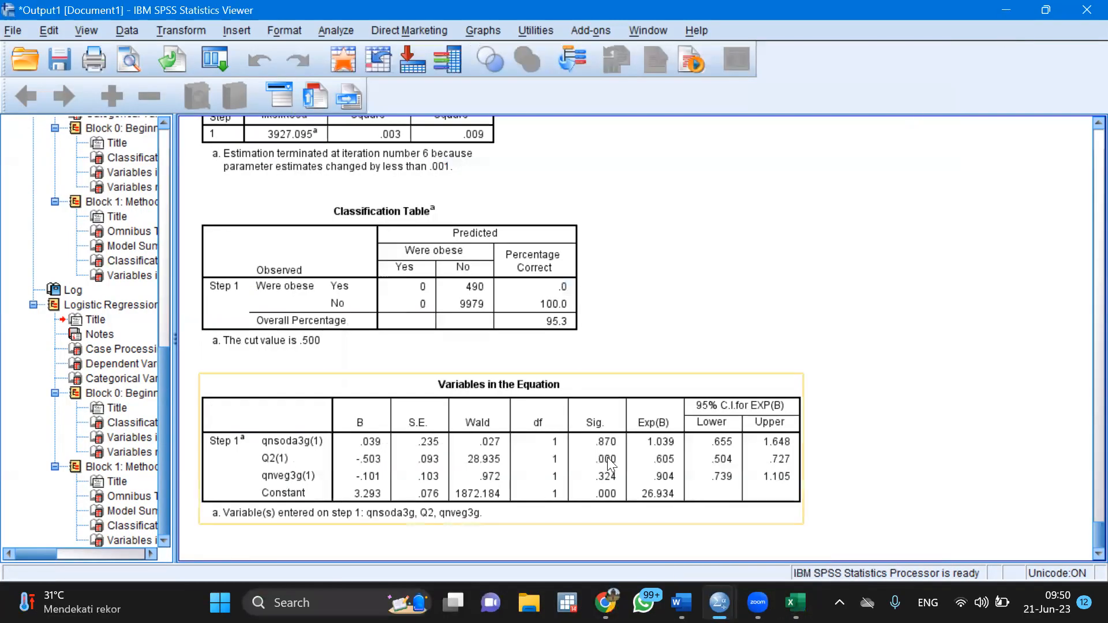
Open Calculator and subtract qnsoda3g's earlier Exp(B) of 1.028 from its new value of 1.039.
key(super)
text(kal)
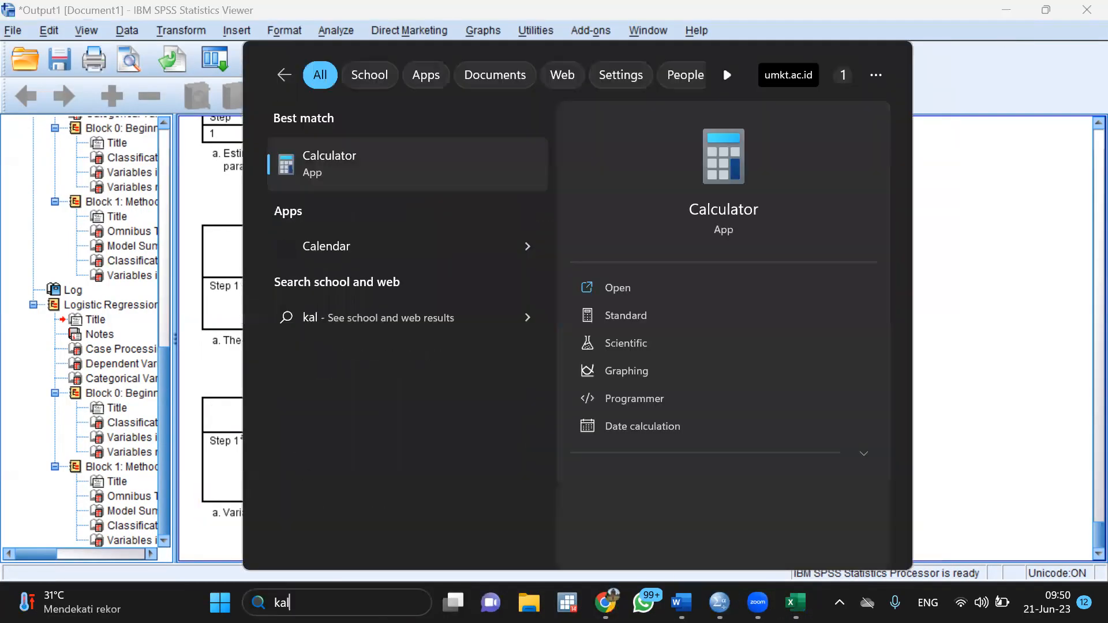
key(Return)
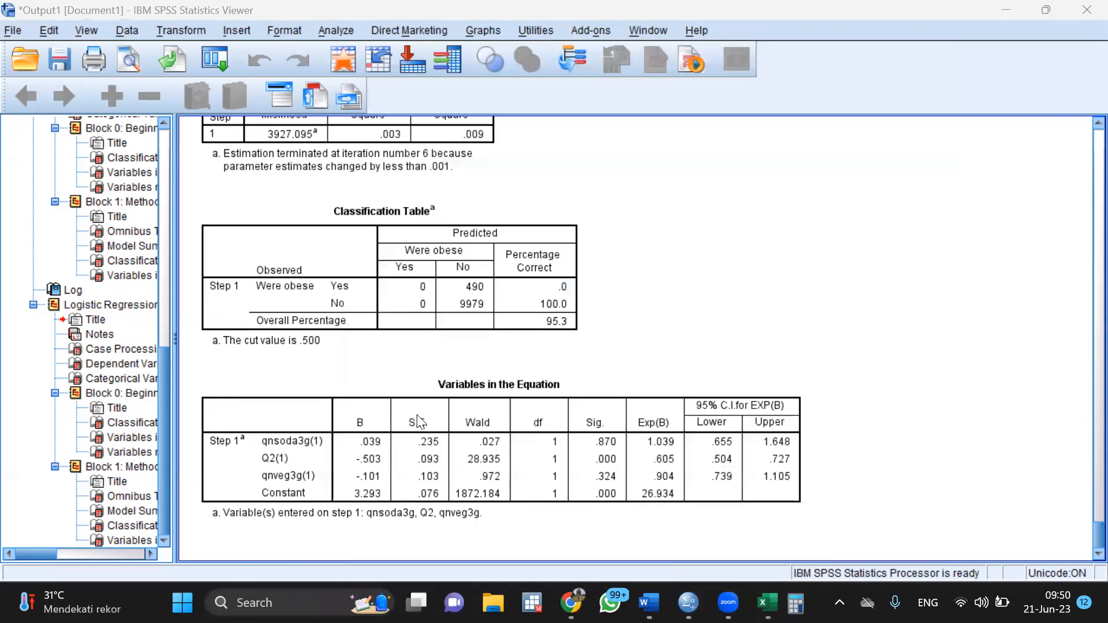
scroll(640, 291, up, 3)
scroll(637, 292, down, 5)
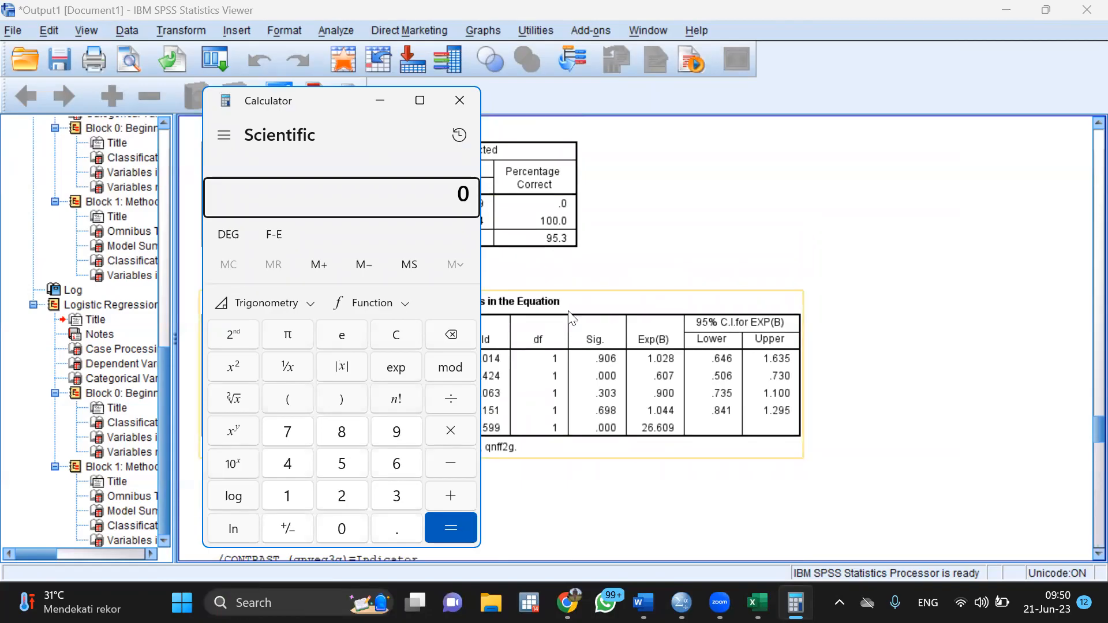
scroll(721, 420, up, 3)
text(1.0)
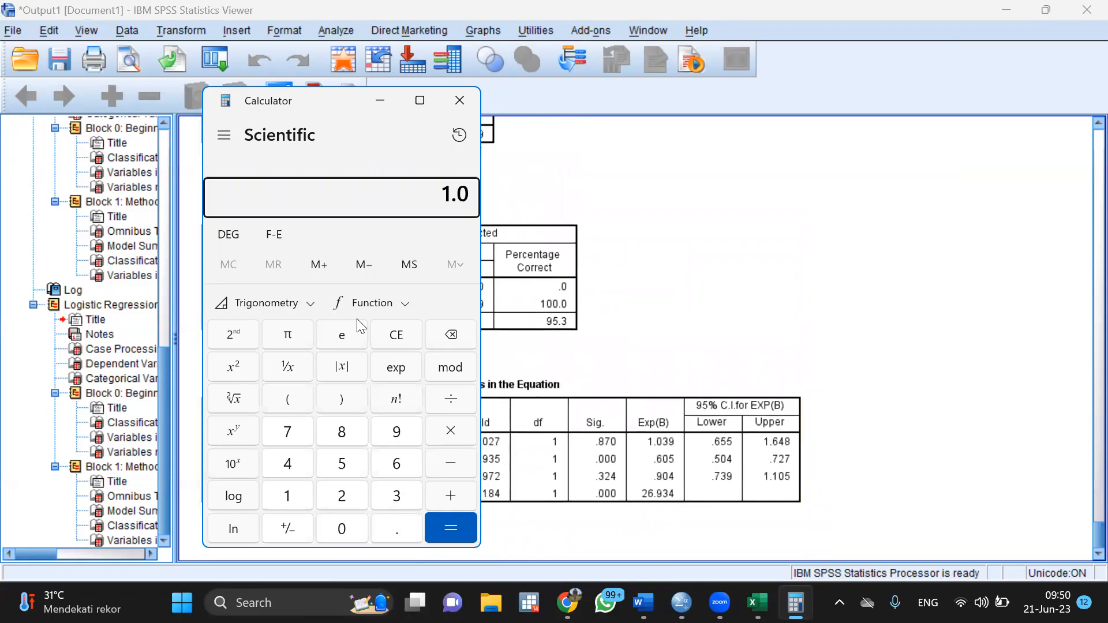
text(39)
key(minus)
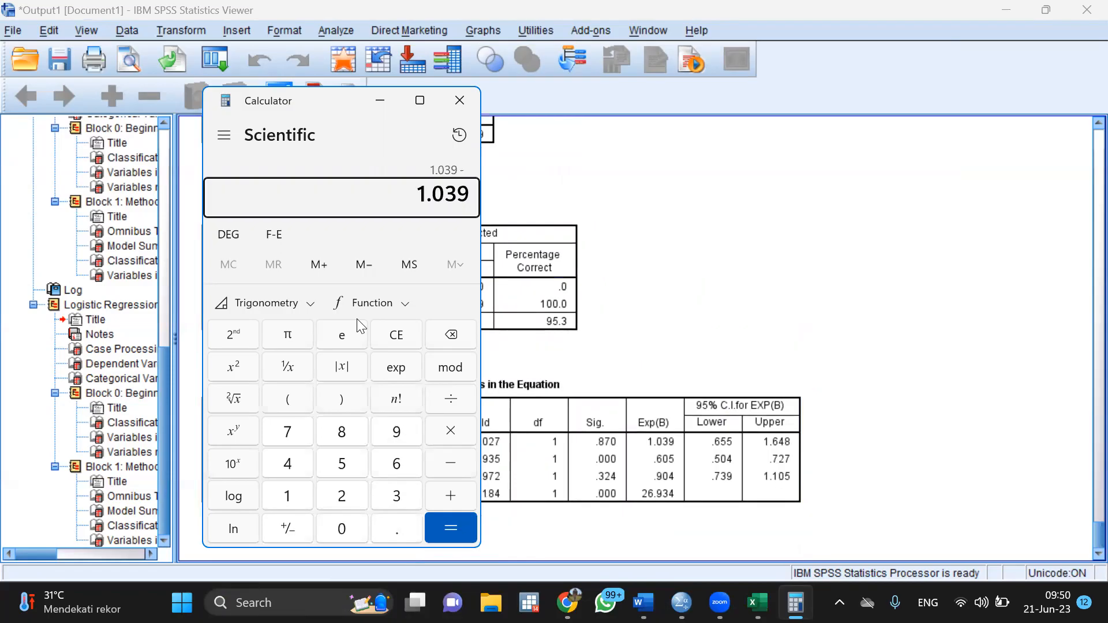
text(1.028)
key(Return)
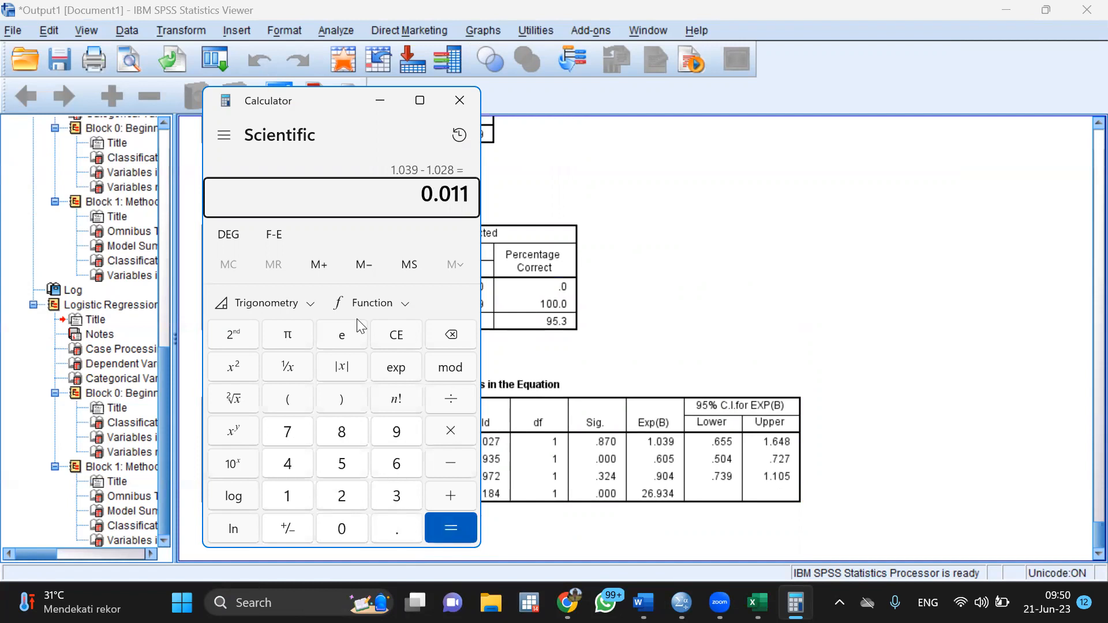
Divide the Exp(B) difference by 1.028 and multiply by 100 for the percentage change, and return to the SPSS output.
key(slash)
text(1.028)
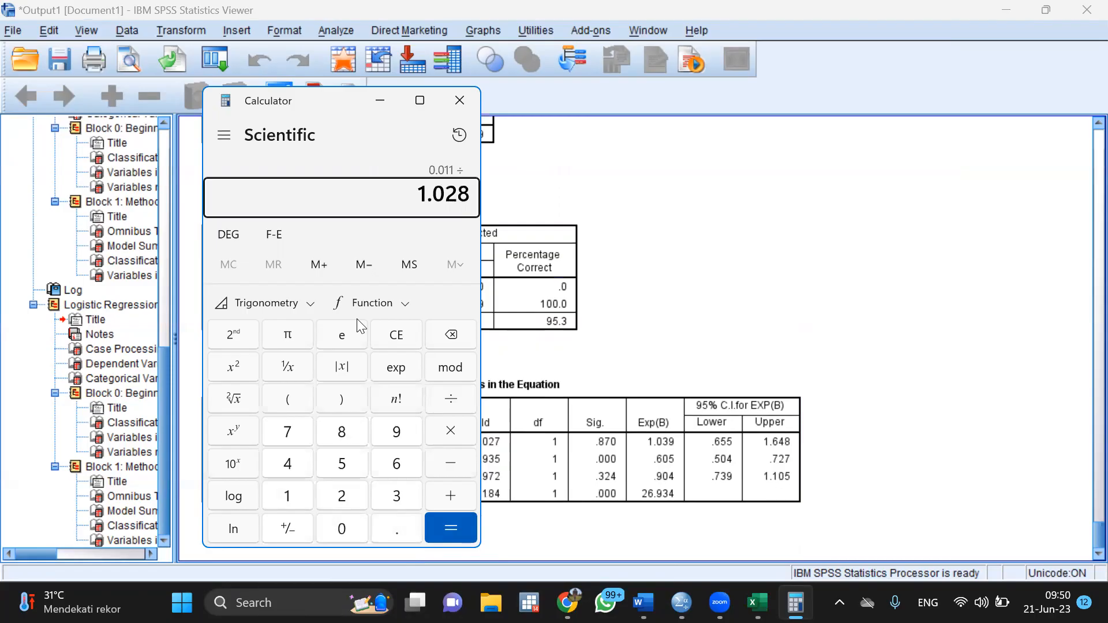
key(Return)
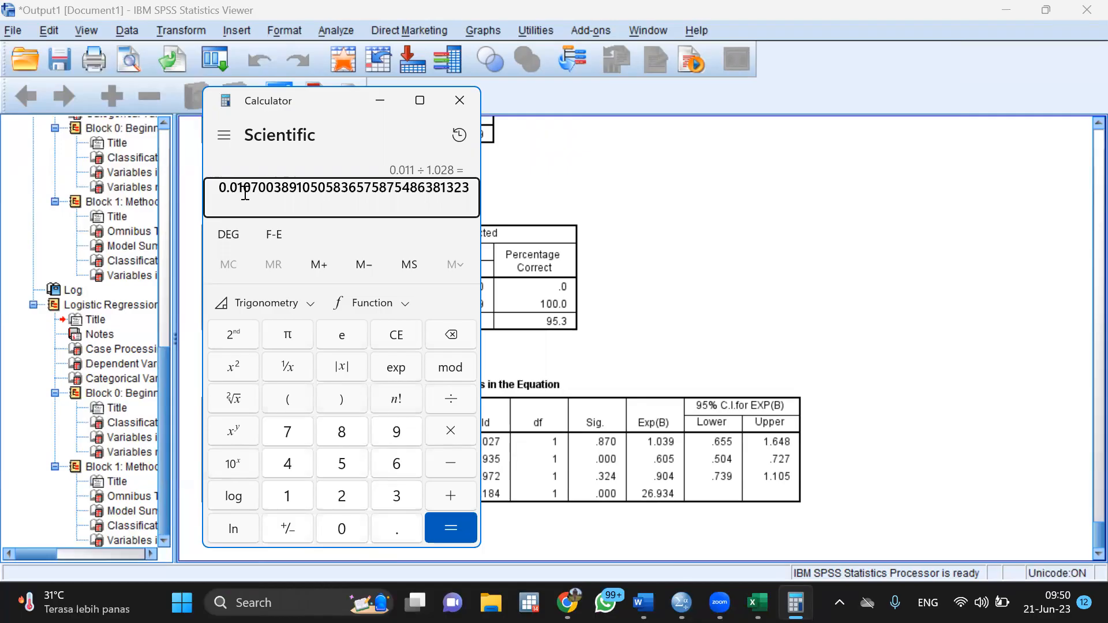
key(asterisk)
text(100)
key(Return)
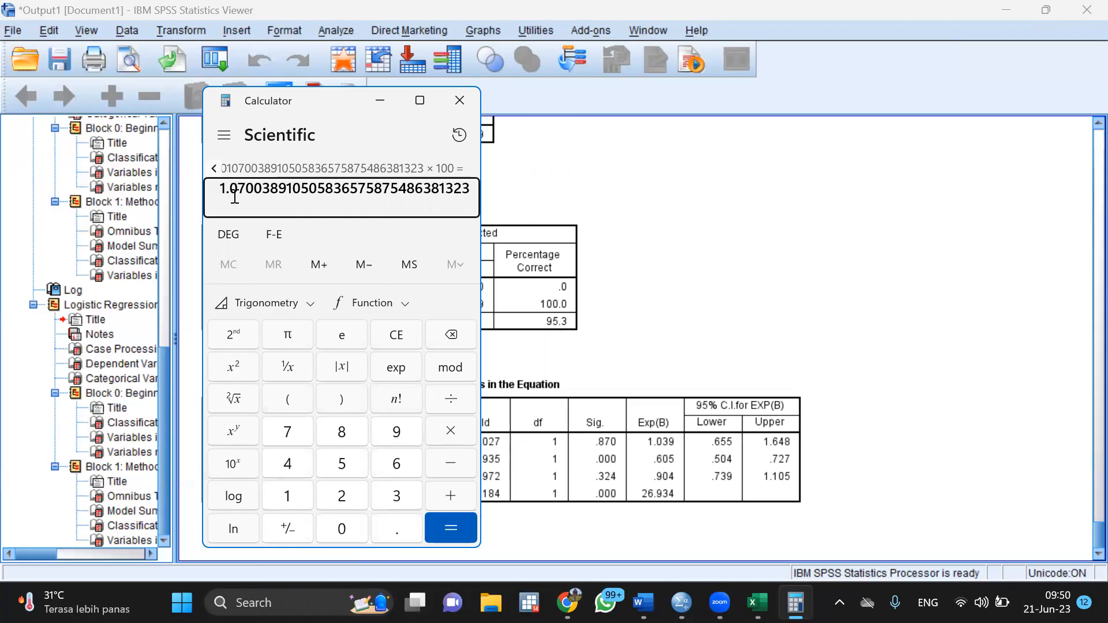
click(618, 182)
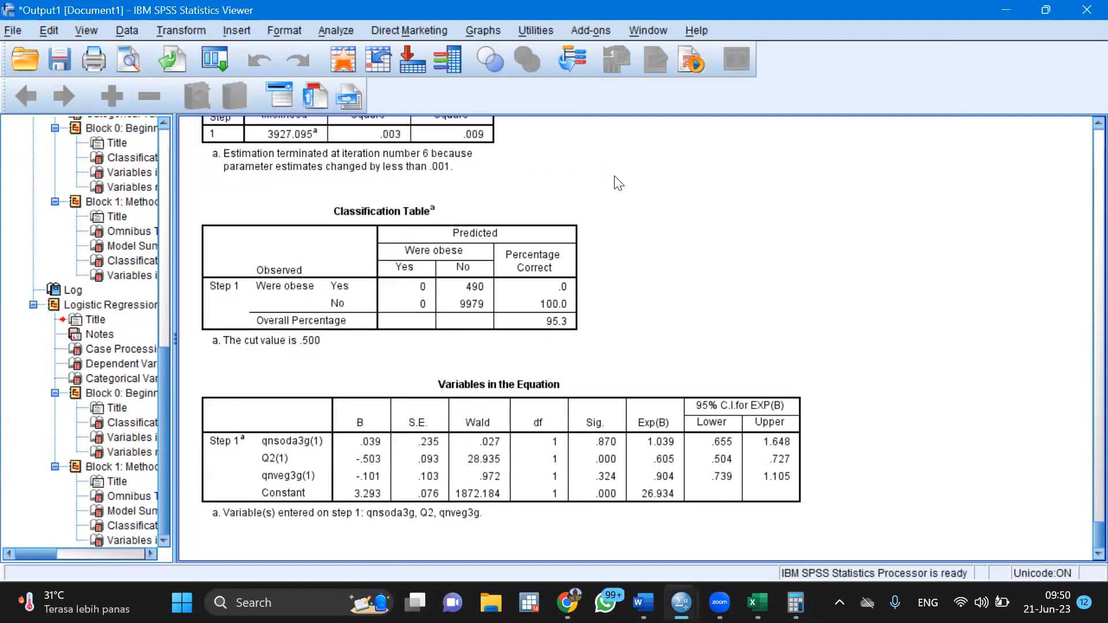
click(341, 30)
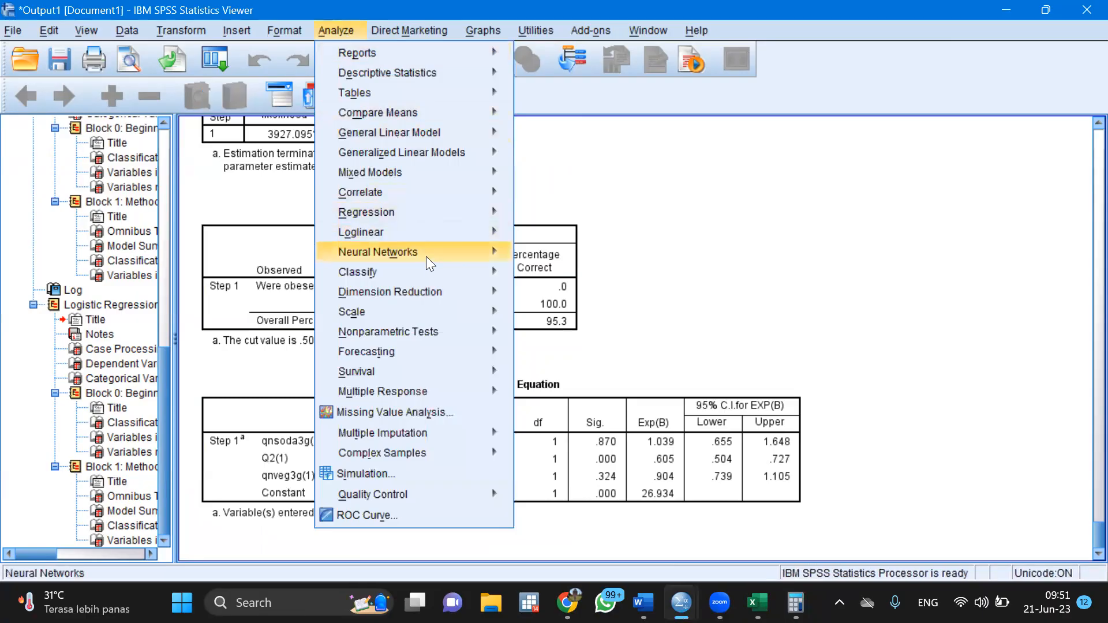
mouse_move(430, 268)
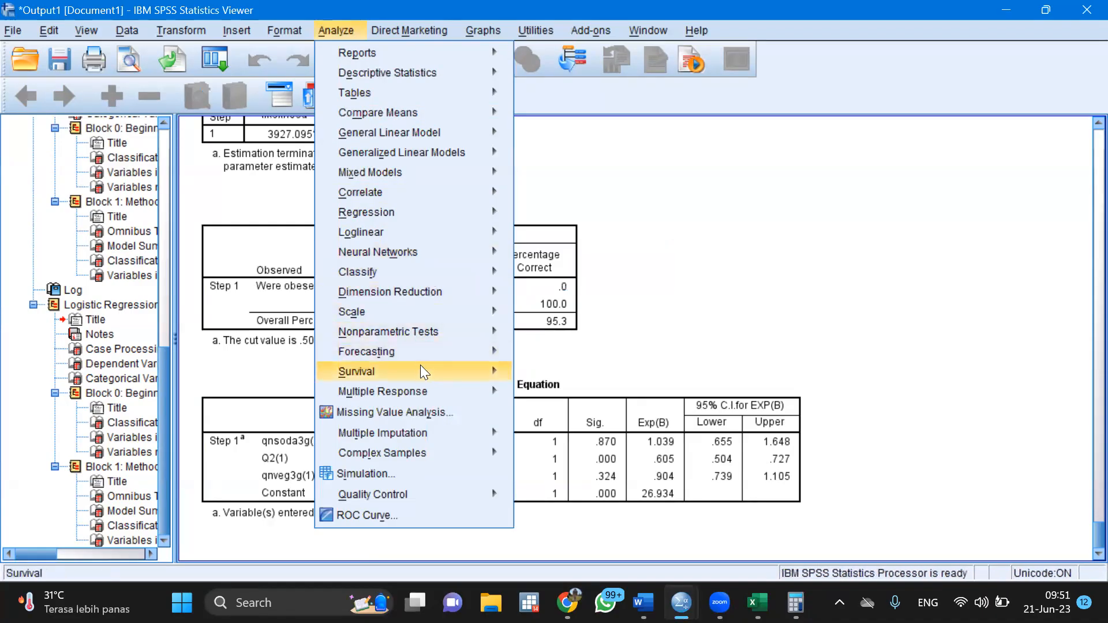
mouse_move(473, 312)
click(622, 337)
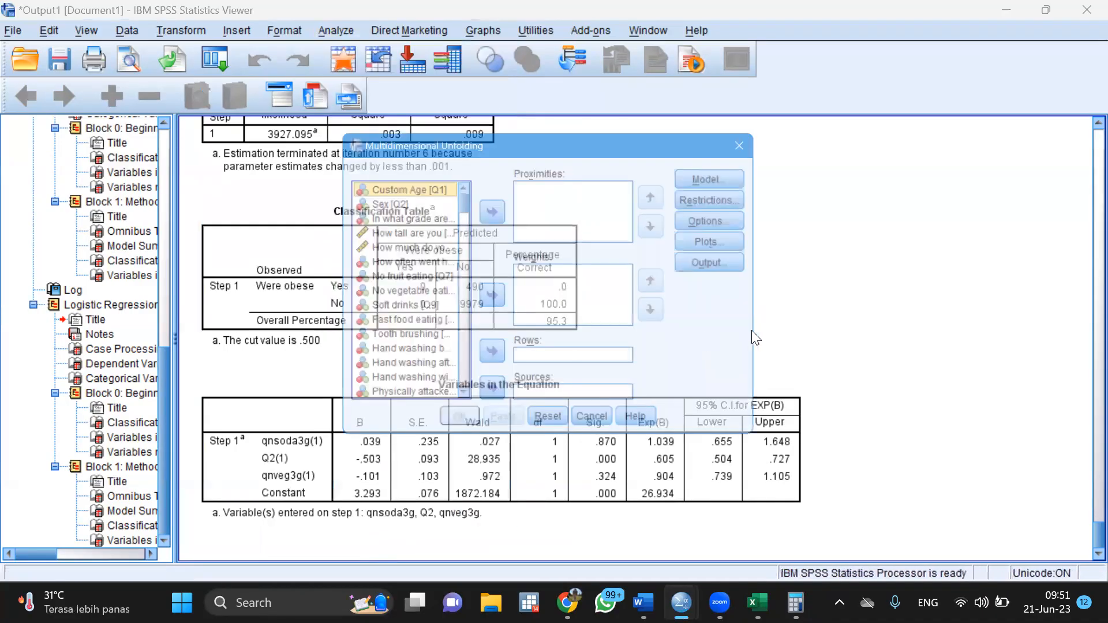
click(759, 139)
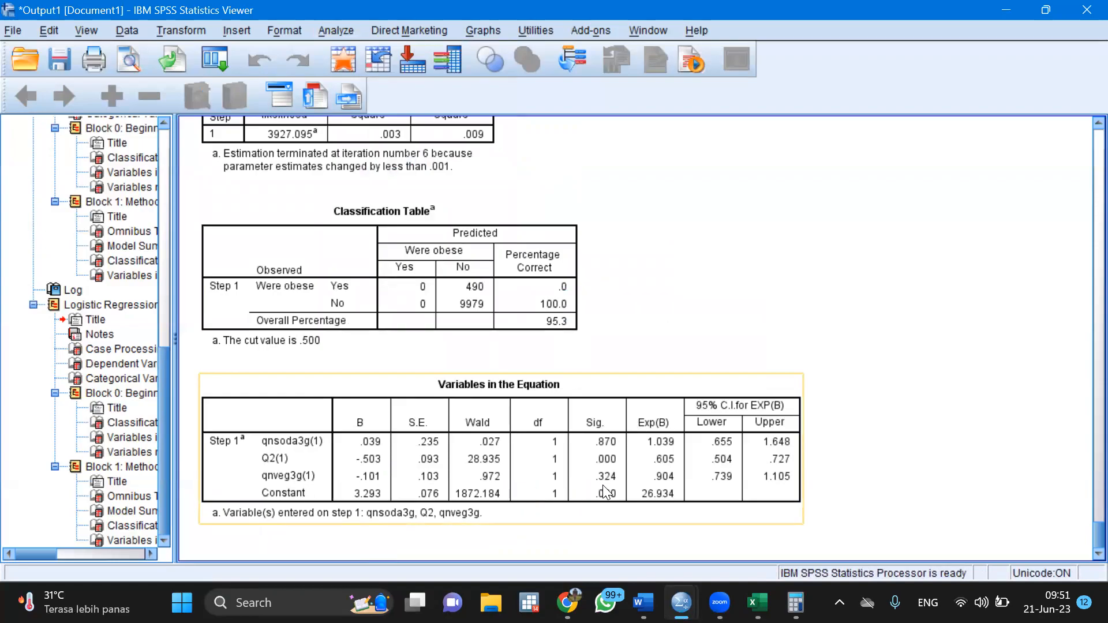
Reopen the Binary Logistic regression, remove qnveg3g from the covariates and rerun the model with qnsoda3g and Q2.
click(334, 28)
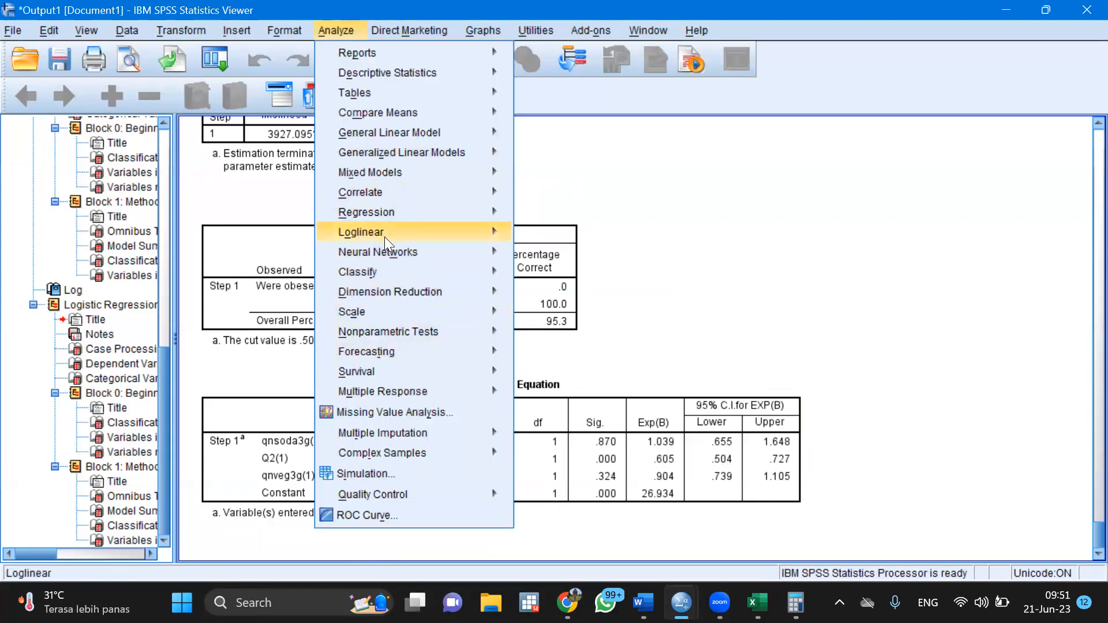
mouse_move(436, 204)
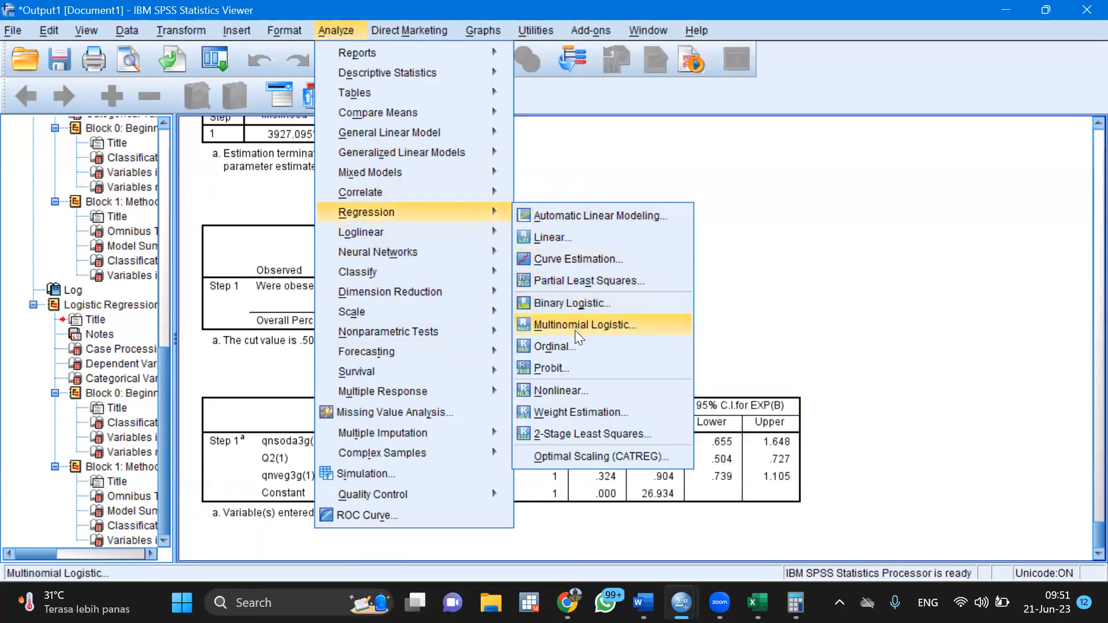
click(574, 302)
click(627, 278)
click(565, 268)
click(520, 416)
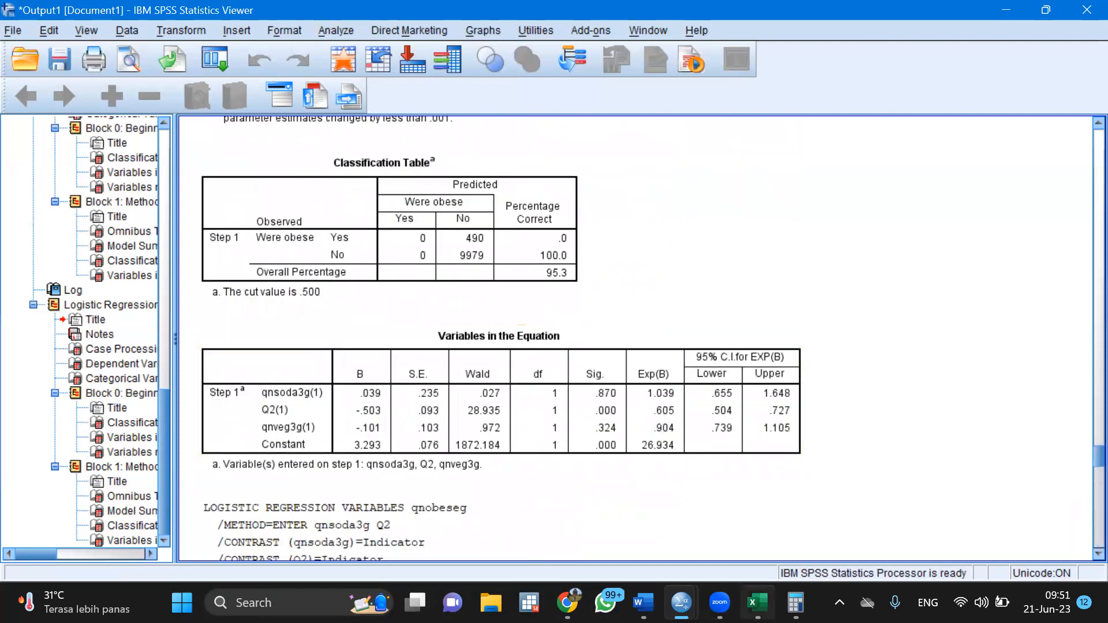
Switch to Calculator, clear the earlier result and subtract qnsoda3g's previous Exp(B) of 1.039 from 1.03.
click(795, 602)
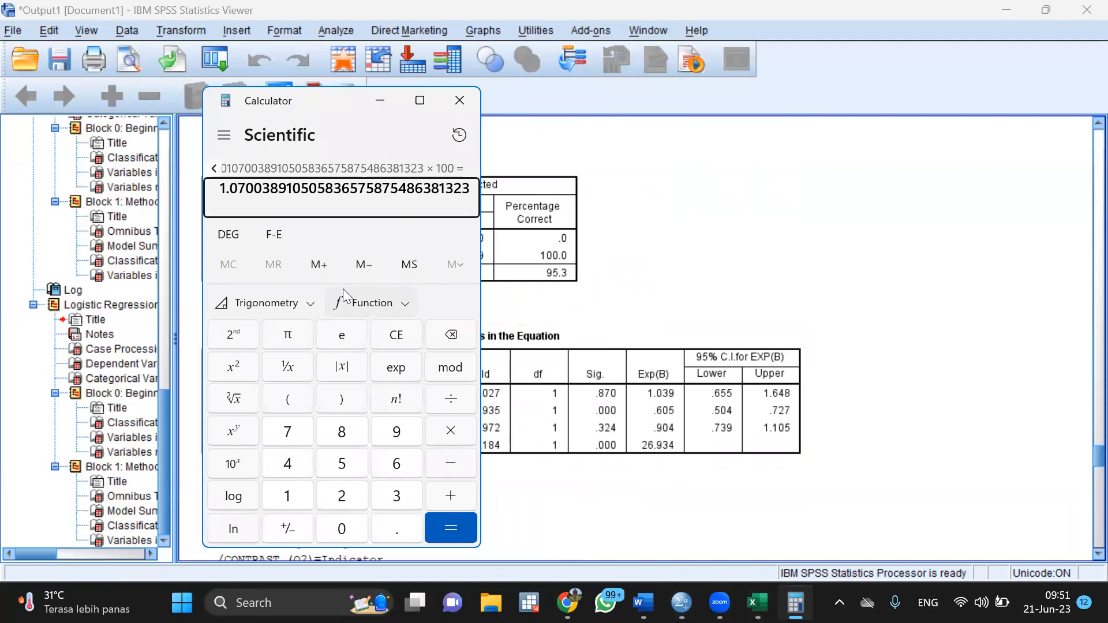
key(Escape)
key(1)
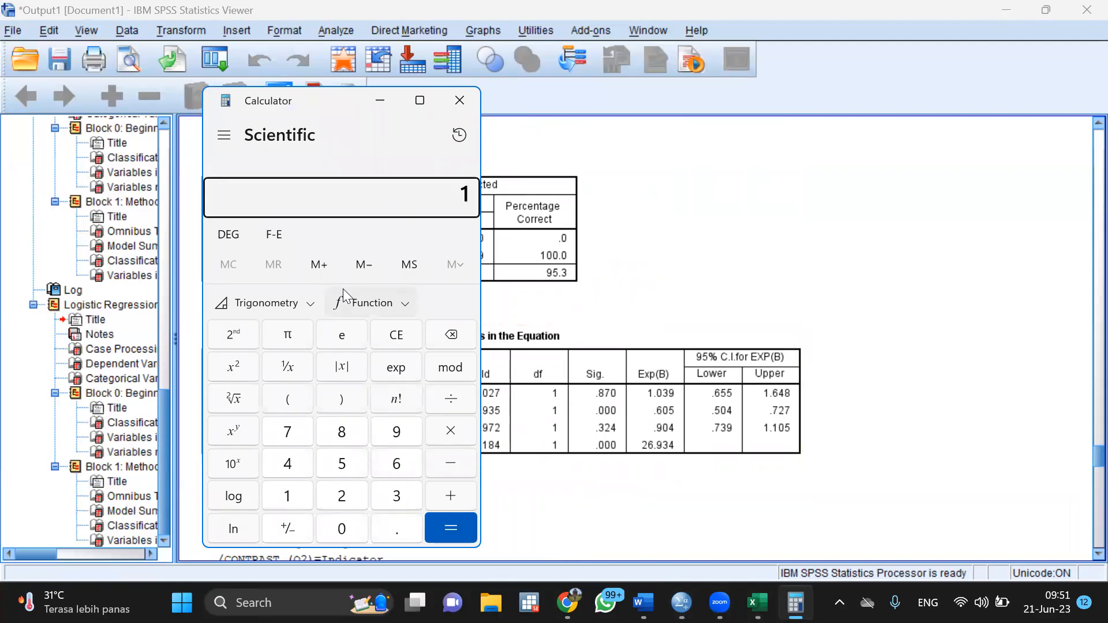
key(Escape)
key(1)
text(.039)
key(minus)
key(1)
key(BackSpace)
key(Escape)
text(1.03-)
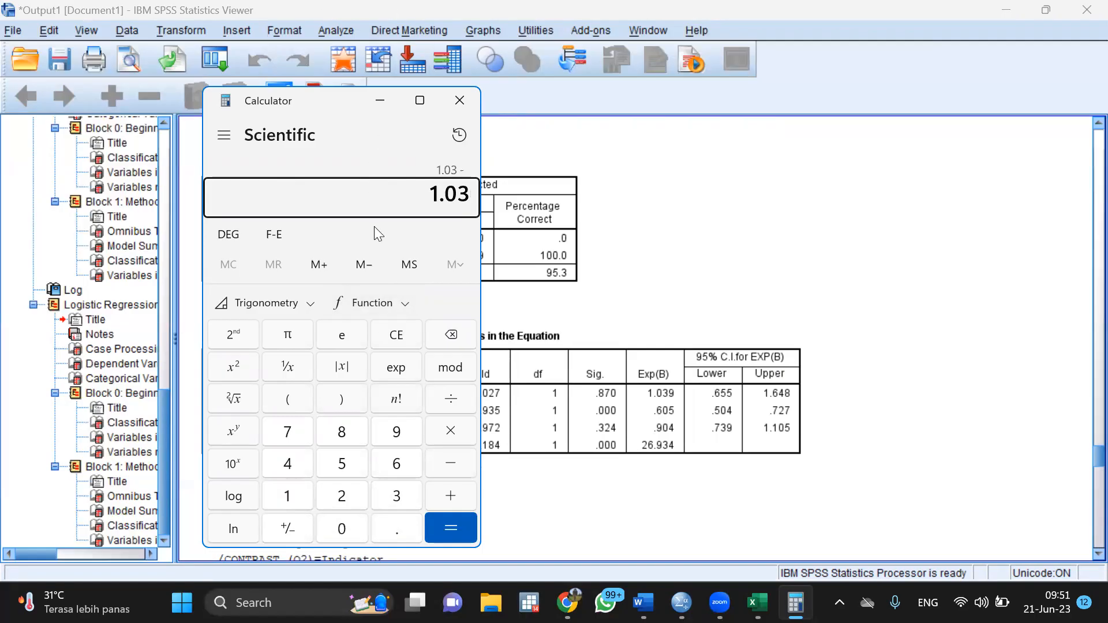
text(1.039)
key(Return)
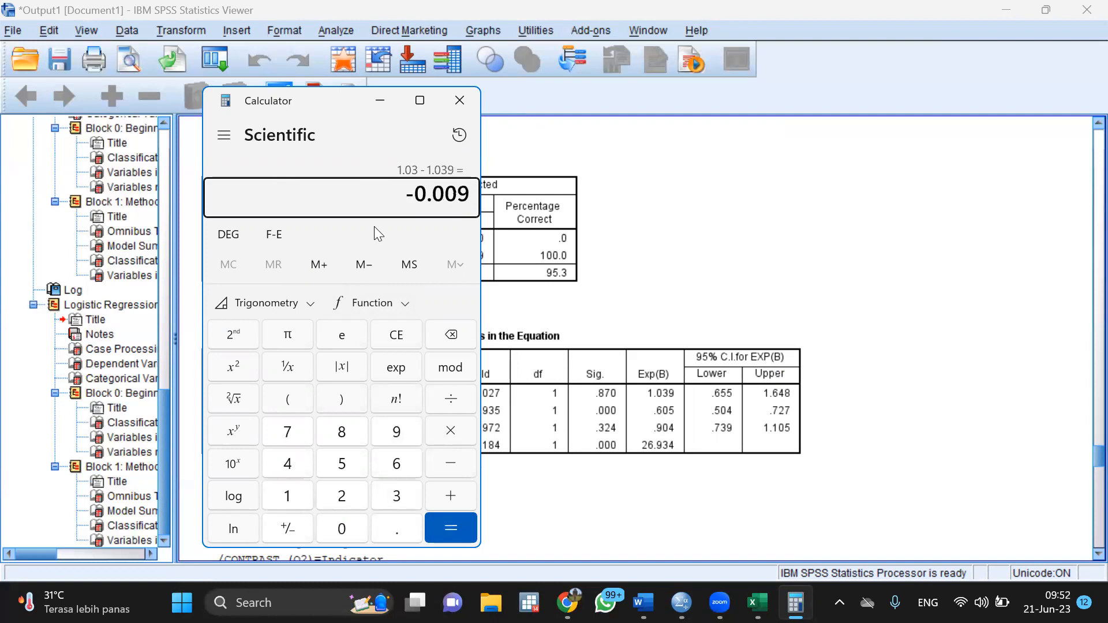
Divide the new Exp(B) difference by 1.039 for the relative change, and close Calculator.
key(slash)
text(1)
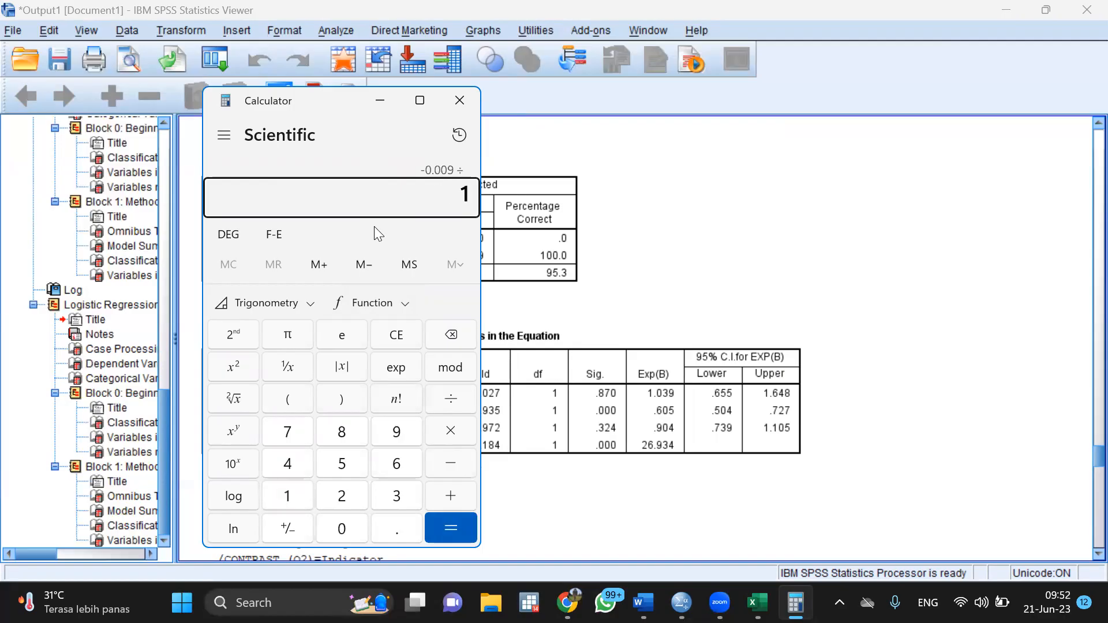
text(.039)
key(Return)
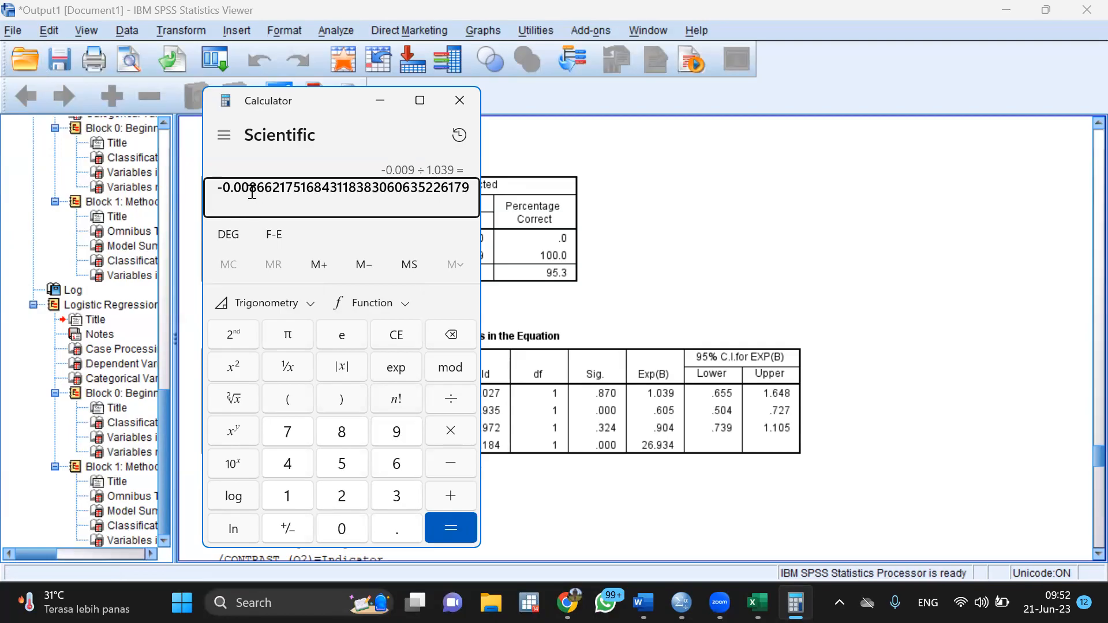
click(459, 100)
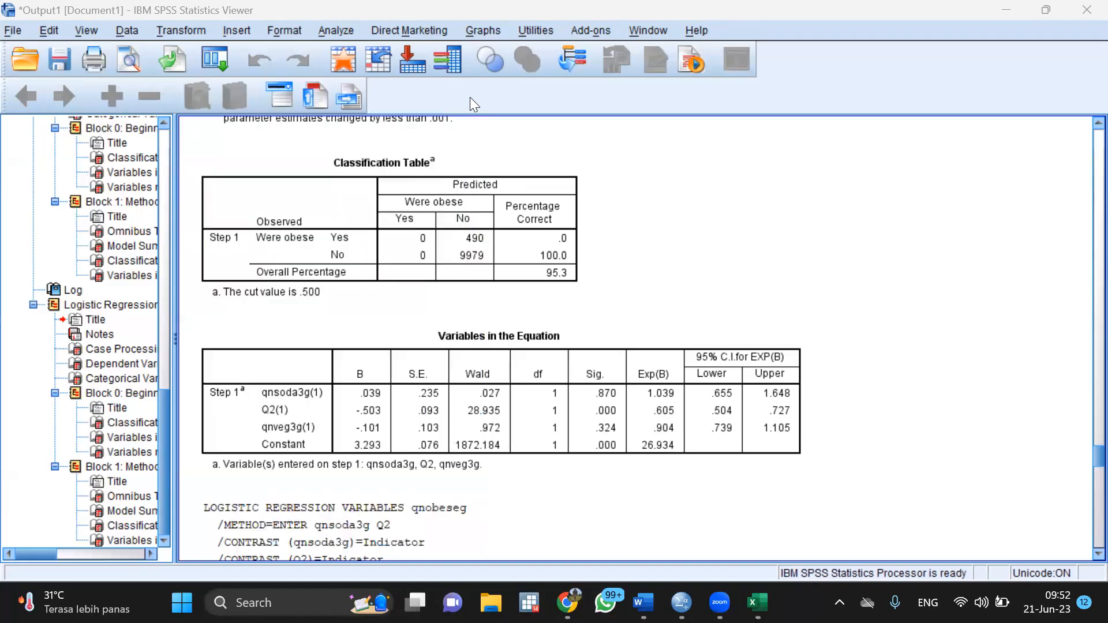
Rerun the Binary Logistic regression for qnobeseg with covariates qnsoda3g and Q2, and select its final Variables in the Equation table.
click(341, 27)
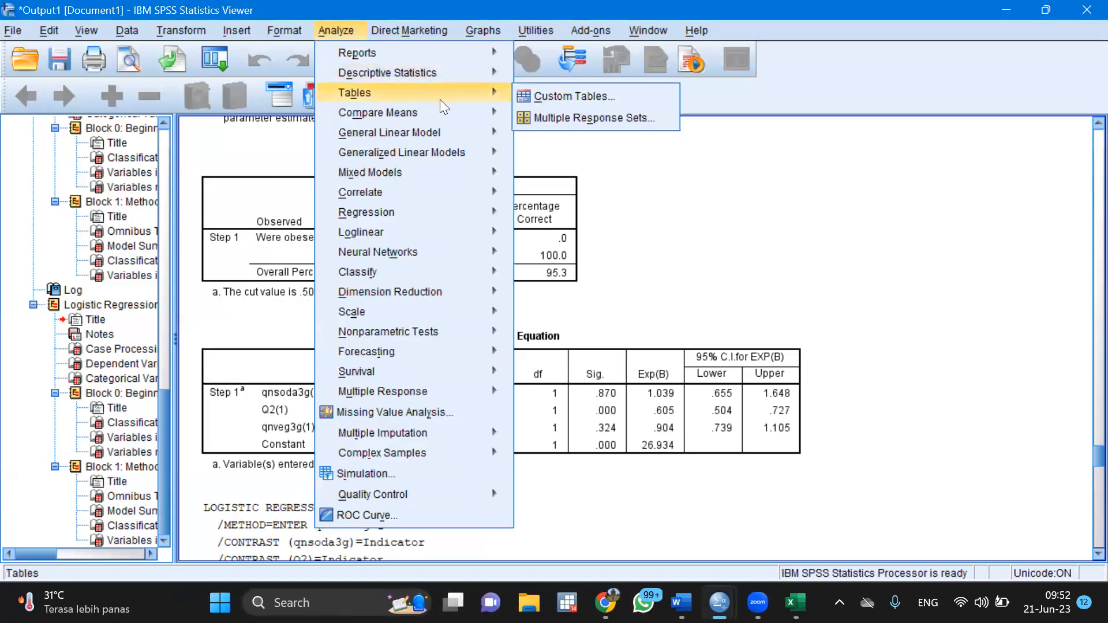
mouse_move(489, 78)
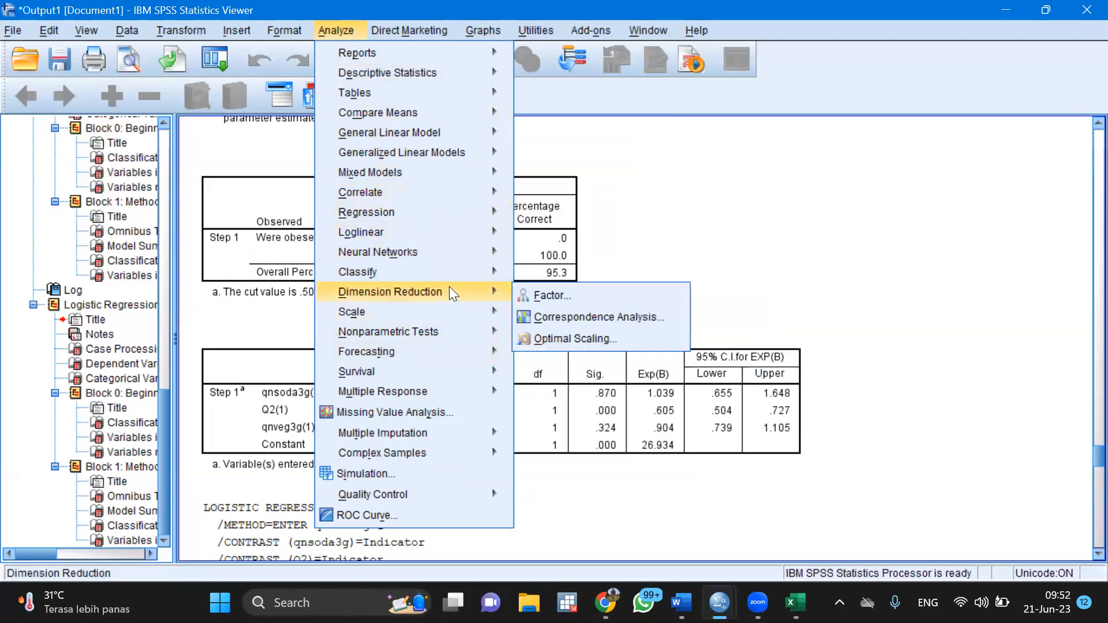
mouse_move(450, 158)
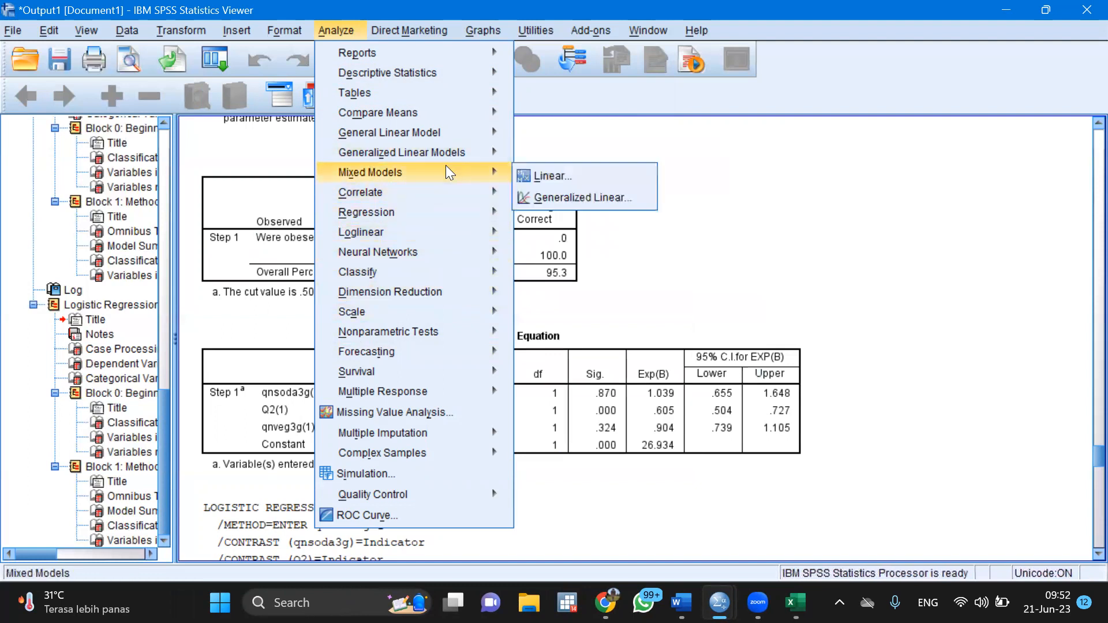
mouse_move(441, 214)
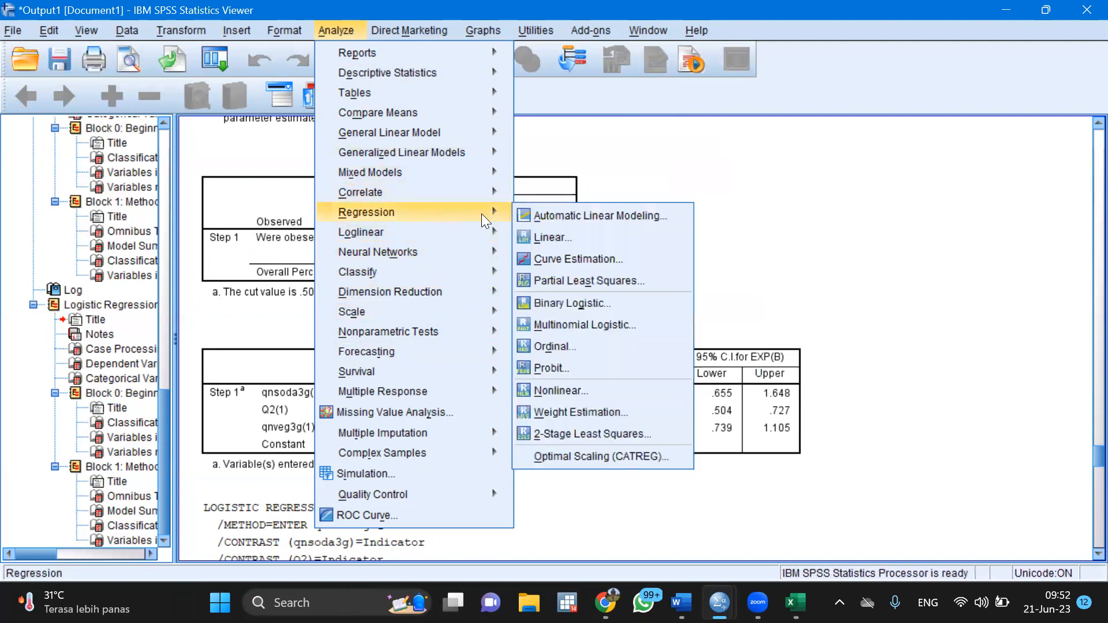
click(566, 302)
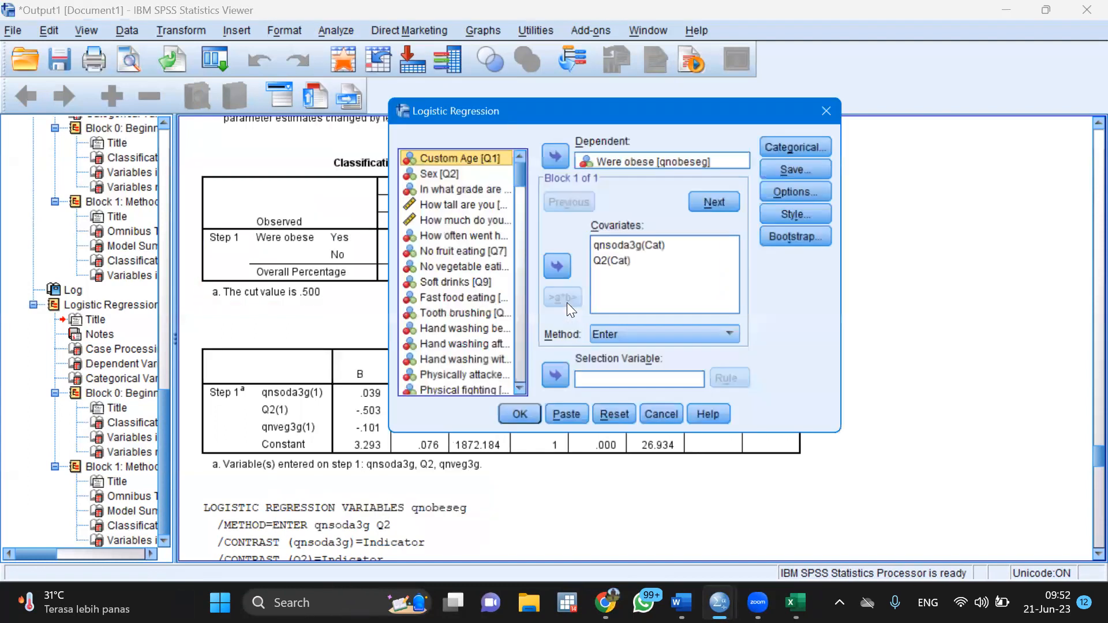
click(613, 261)
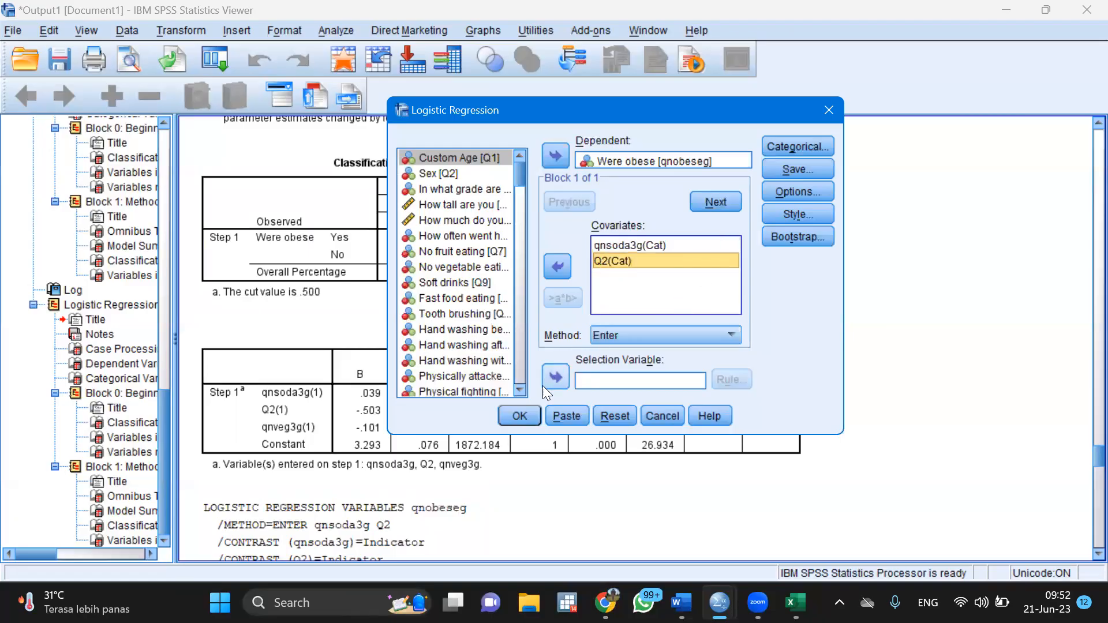
click(531, 411)
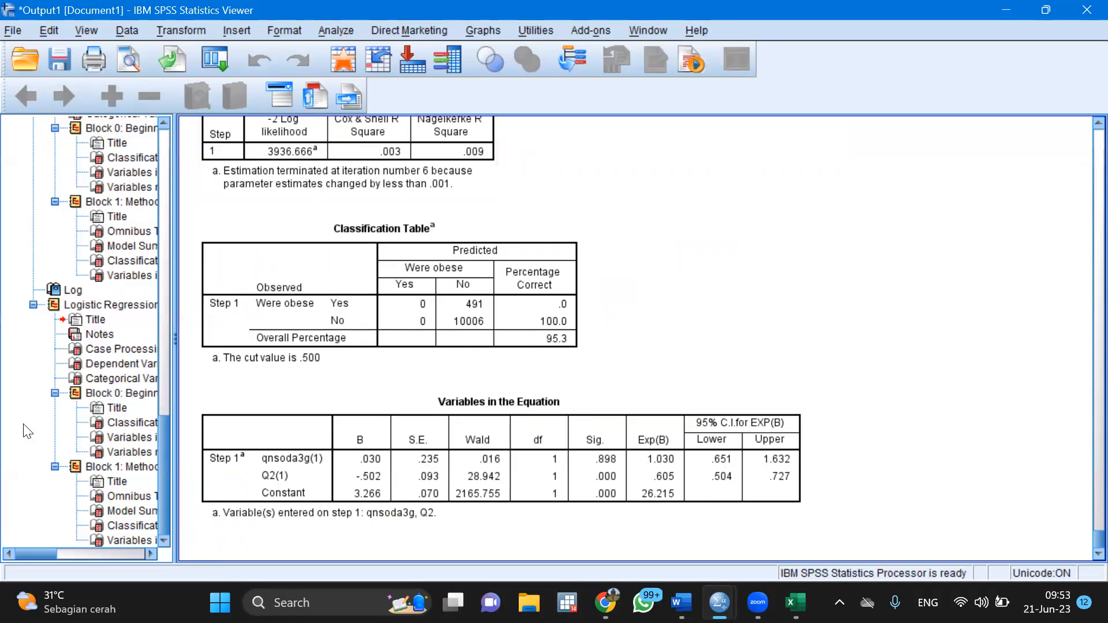
click(282, 421)
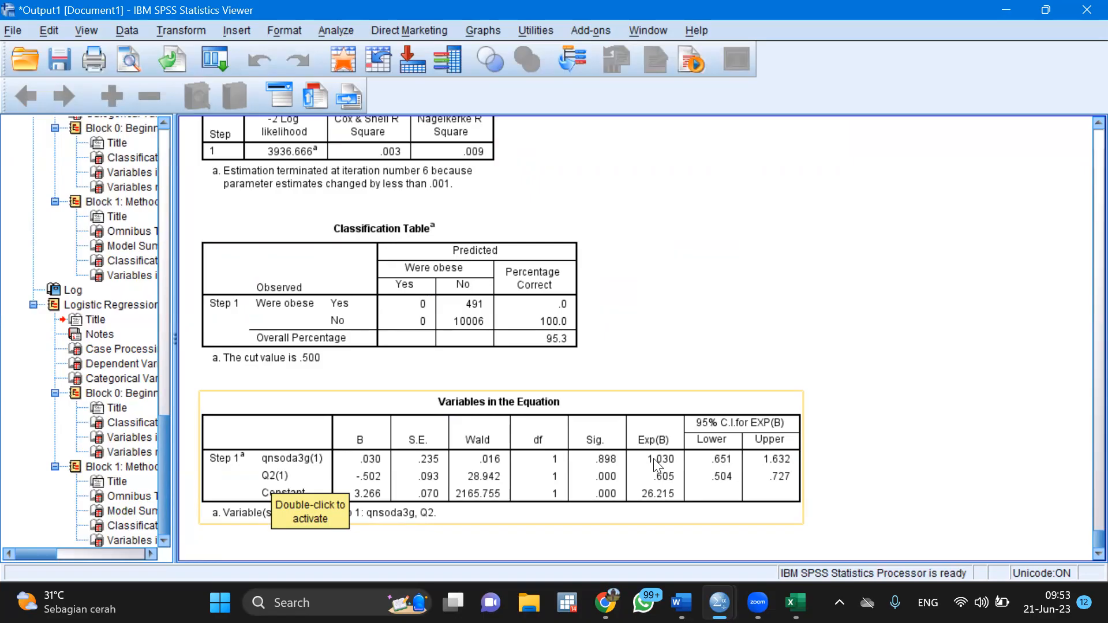
click(684, 462)
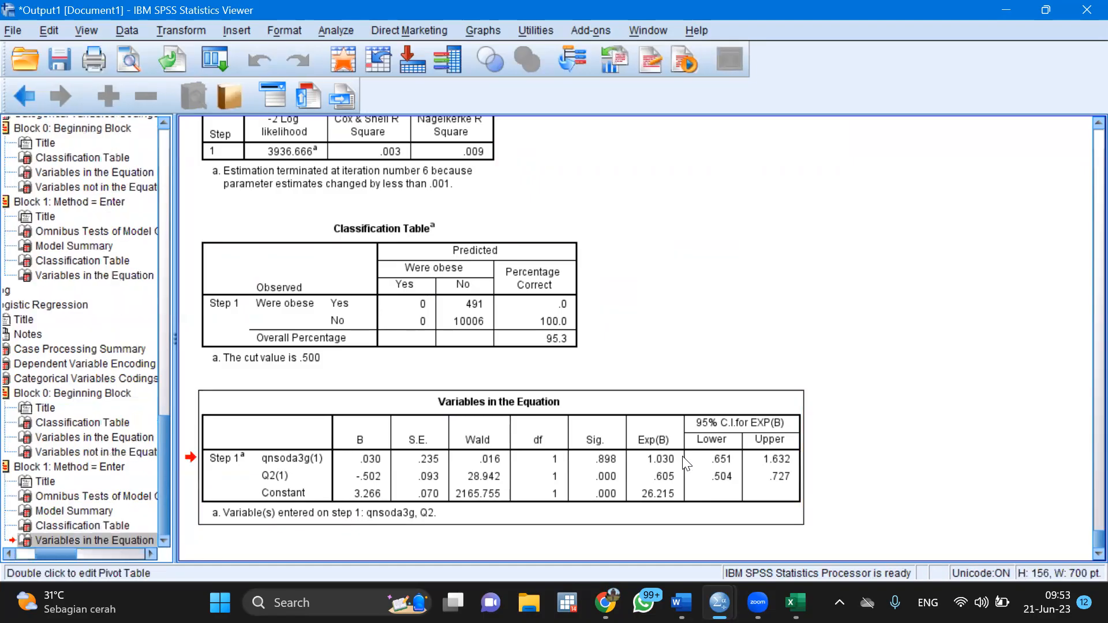